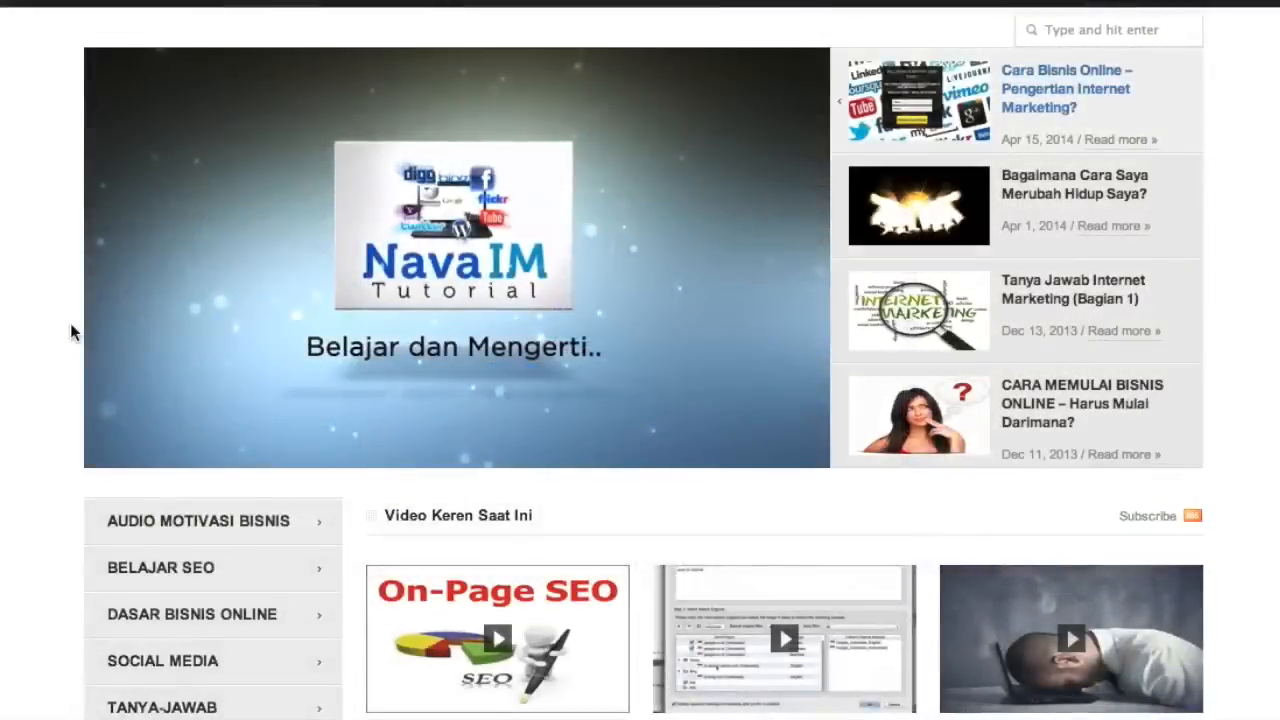
- Look through the tutorial website's home page, from the header navigation to the category list and video posts
scroll(70, 323, "up", 4)
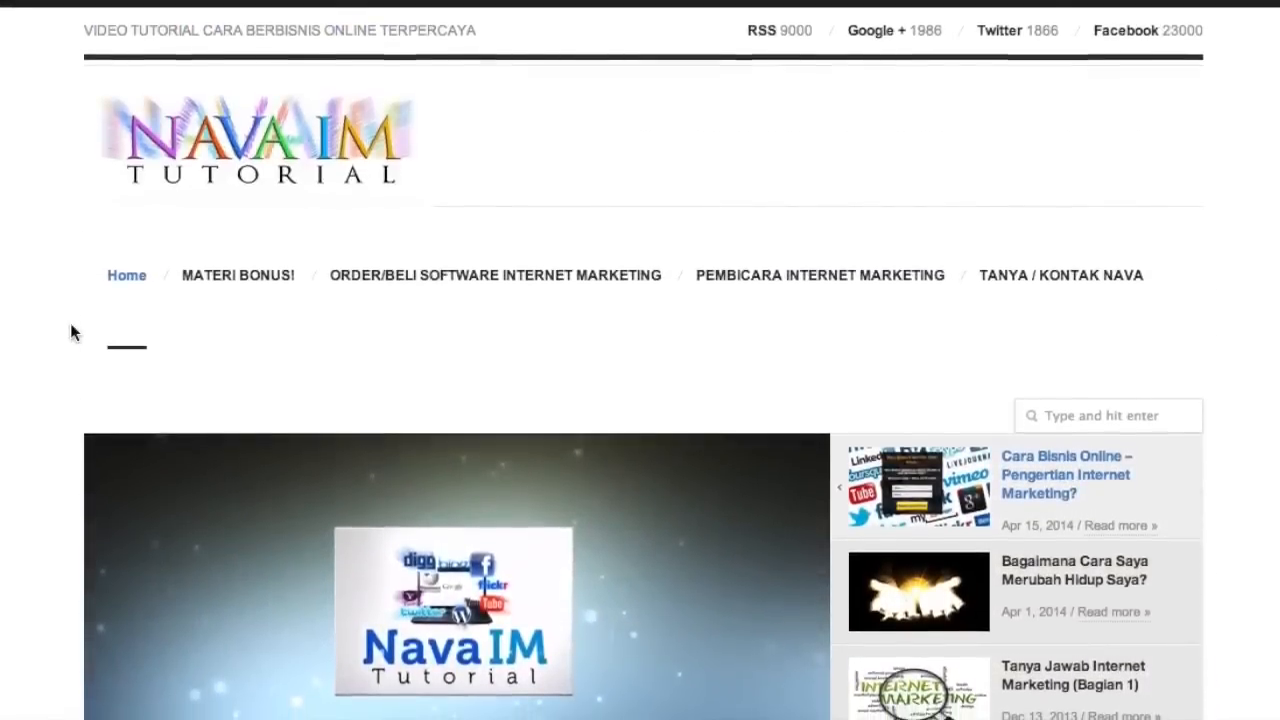
scroll(71, 332, "down", 3)
scroll(71, 330, "down", 5)
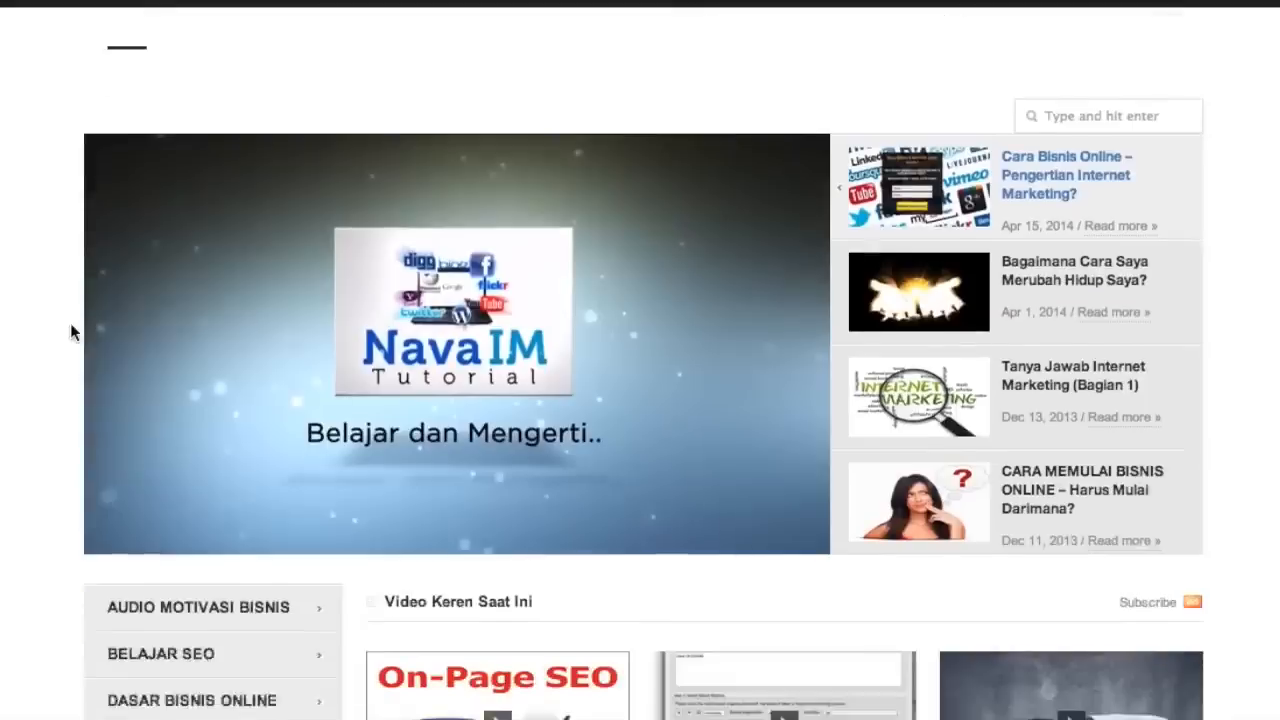
scroll(70, 332, "down", 3)
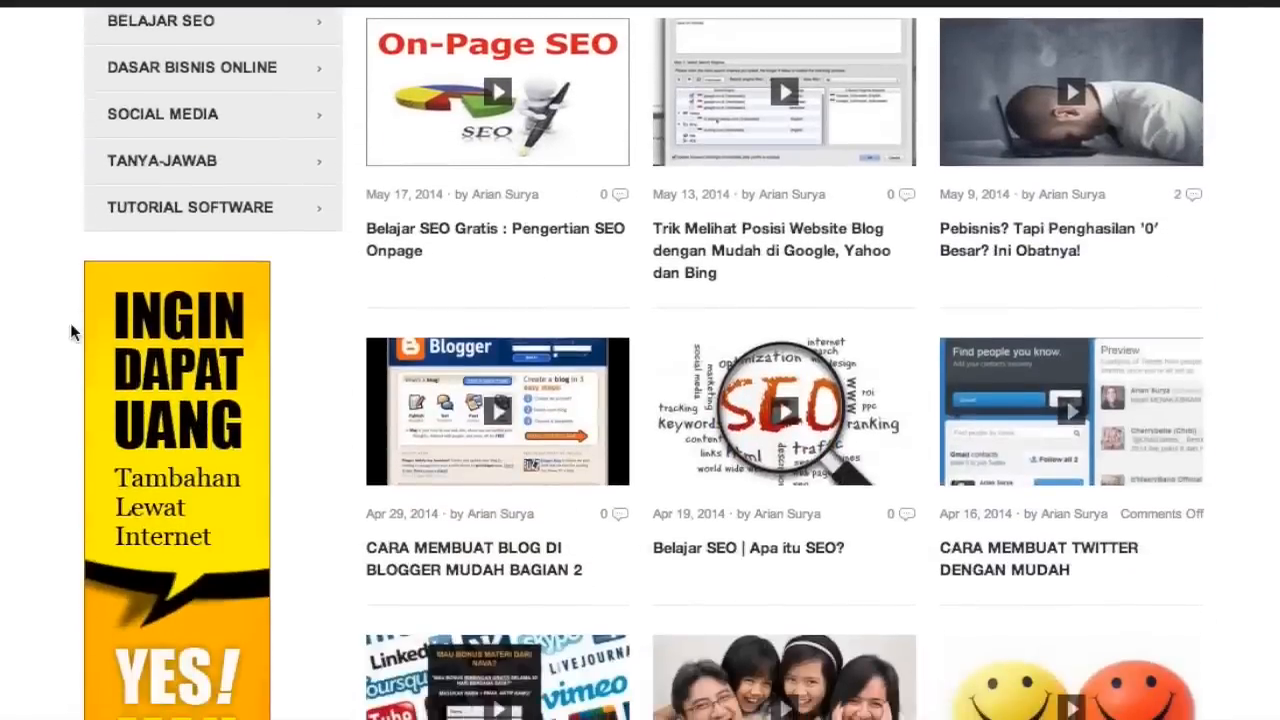
scroll(70, 332, "up", 10)
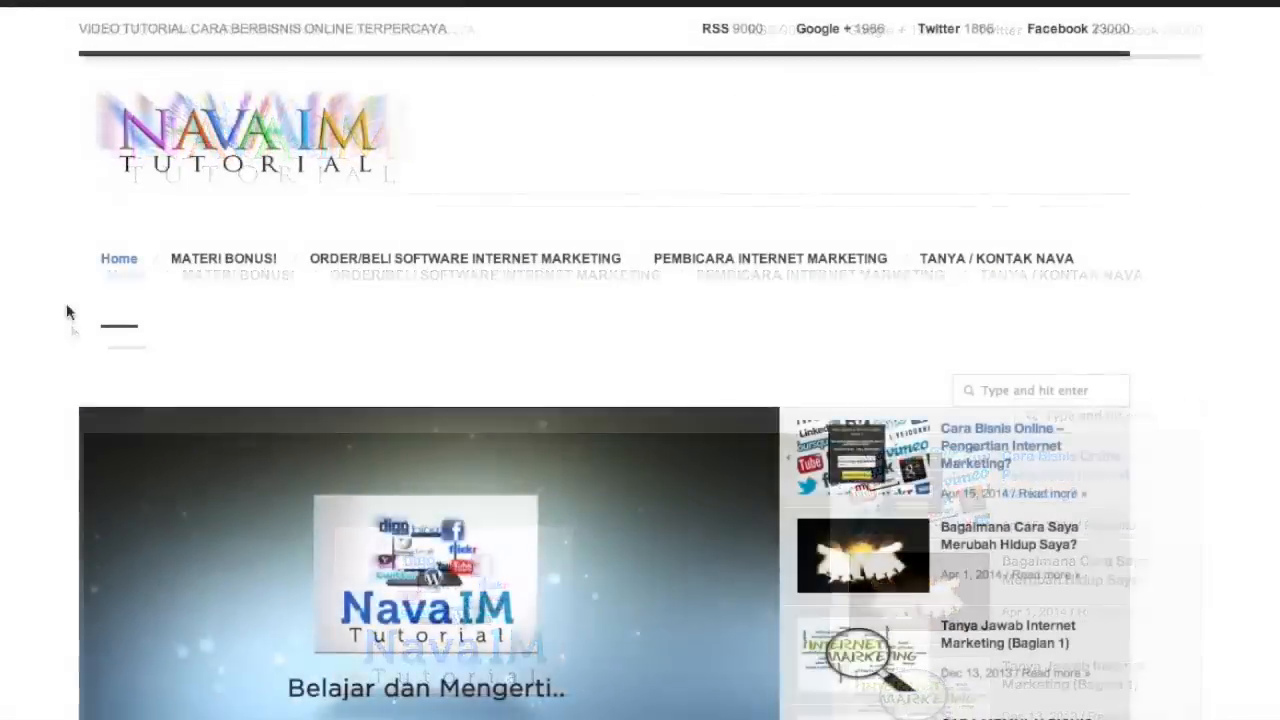
scroll(66, 309, "down", 5)
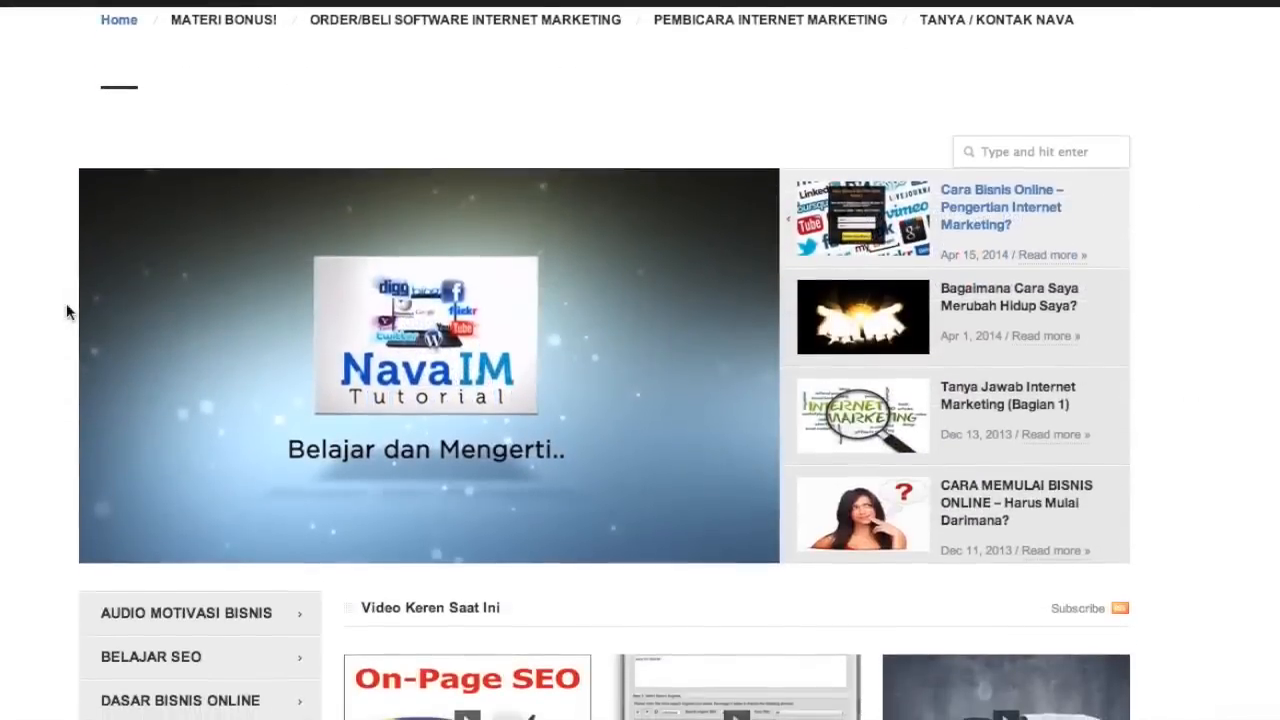
scroll(66, 306, "down", 5)
scroll(66, 305, "up", 10)
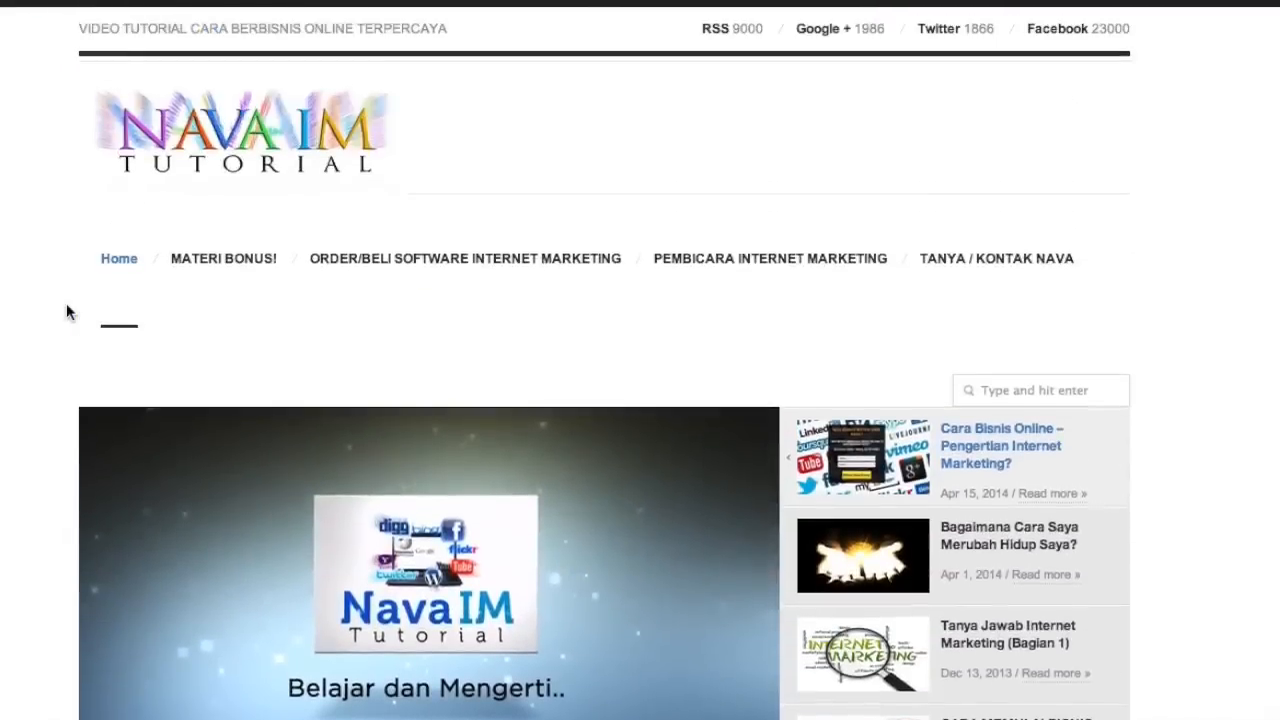
scroll(66, 312, "down", 12)
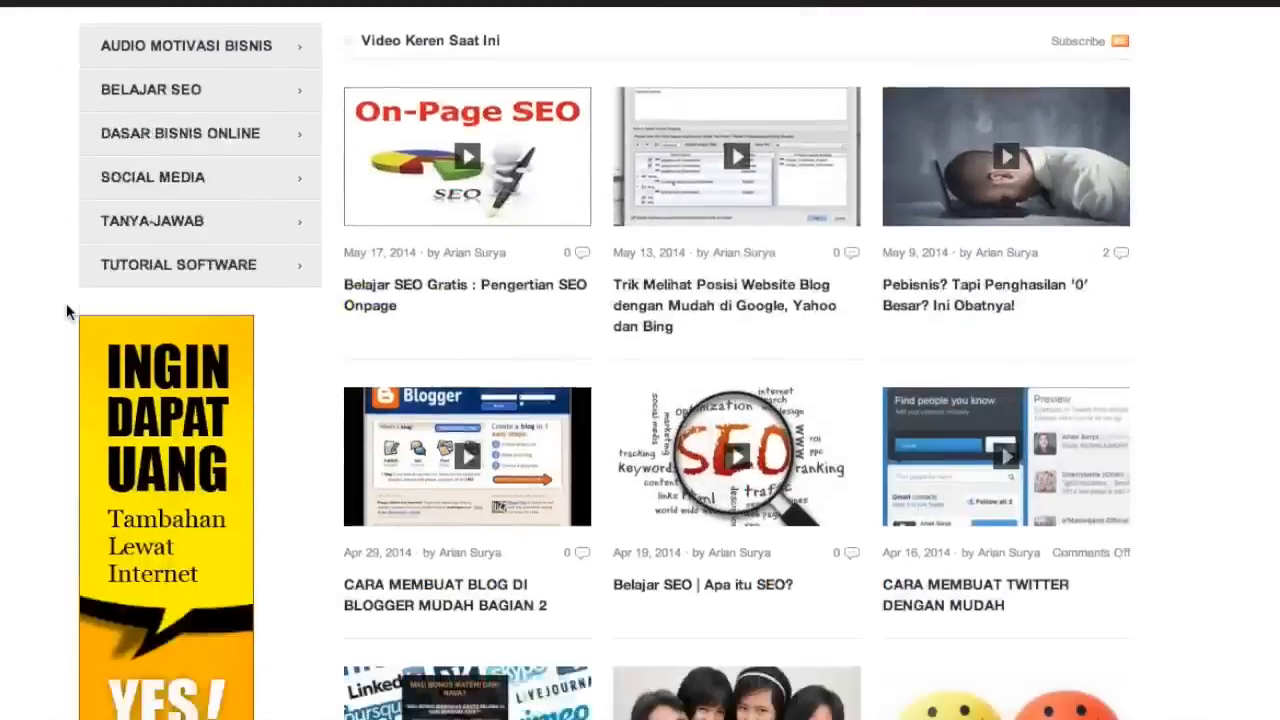
scroll(66, 312, "up", 12)
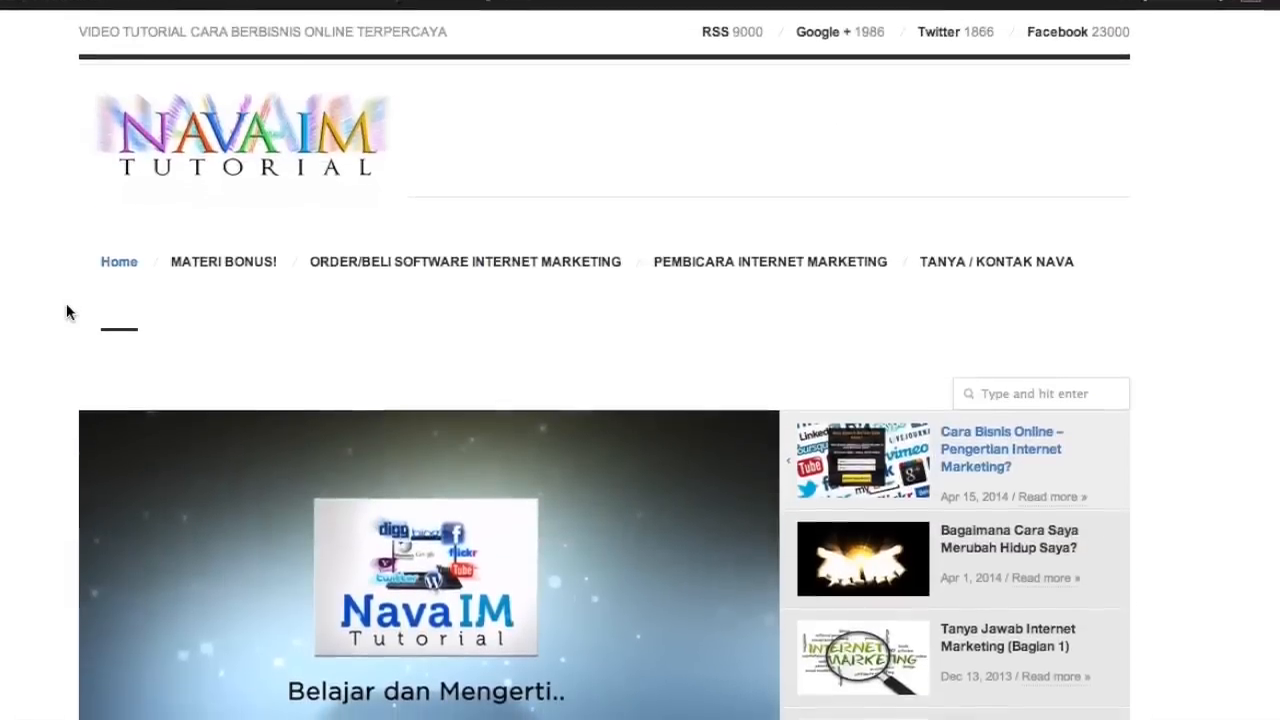
scroll(66, 312, "down", 1)
scroll(66, 305, "down", 1)
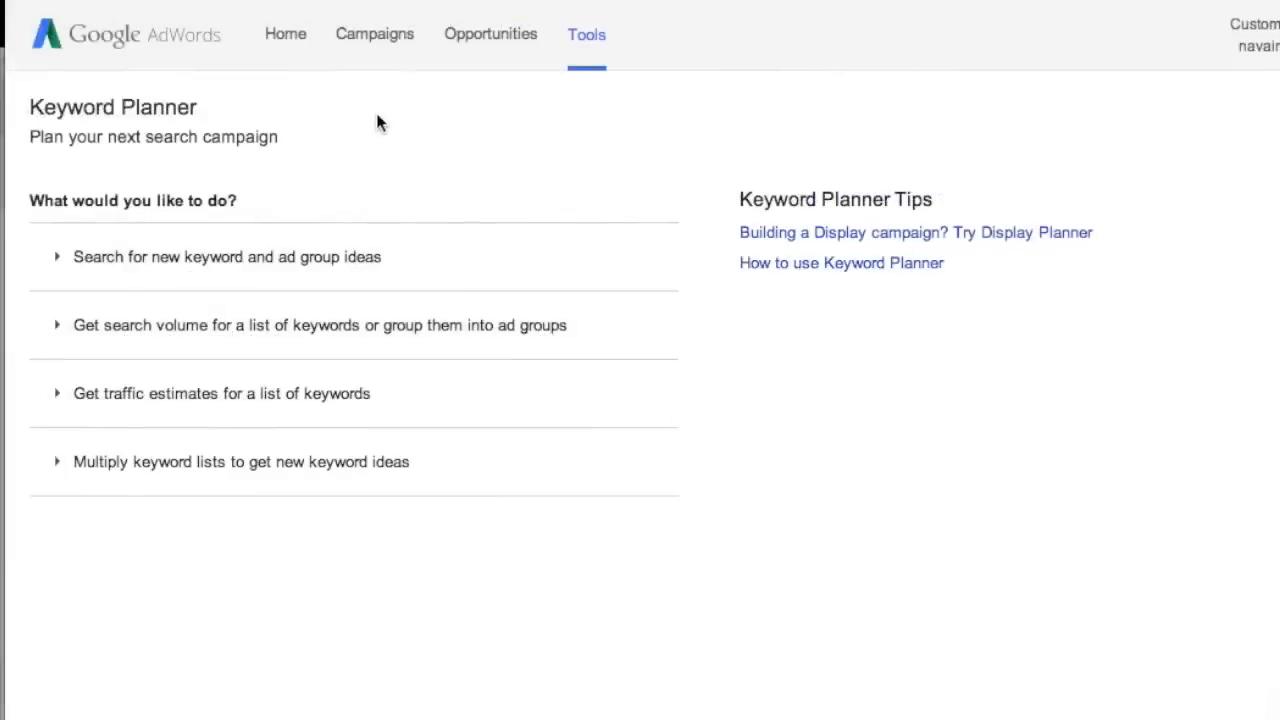
- Search Google for "google keyword planner" in a new browser tab
scroll(425, 152, "down", 1)
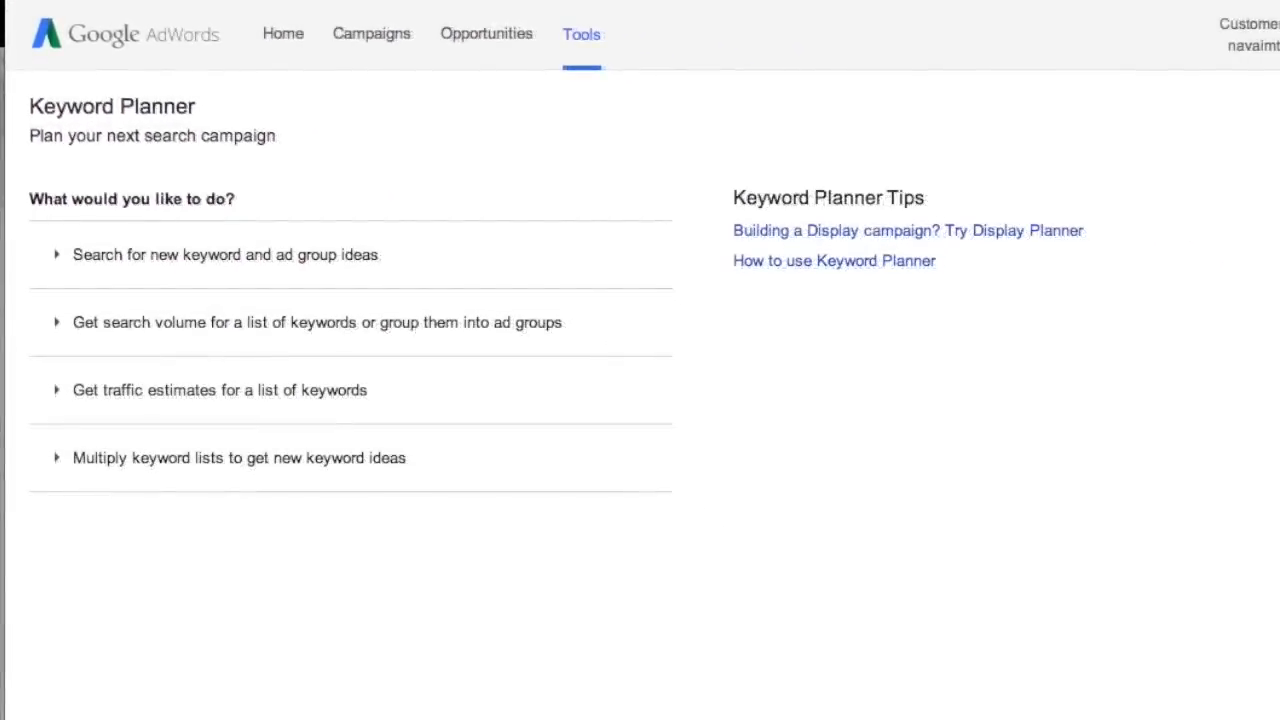
left_click(538, 15)
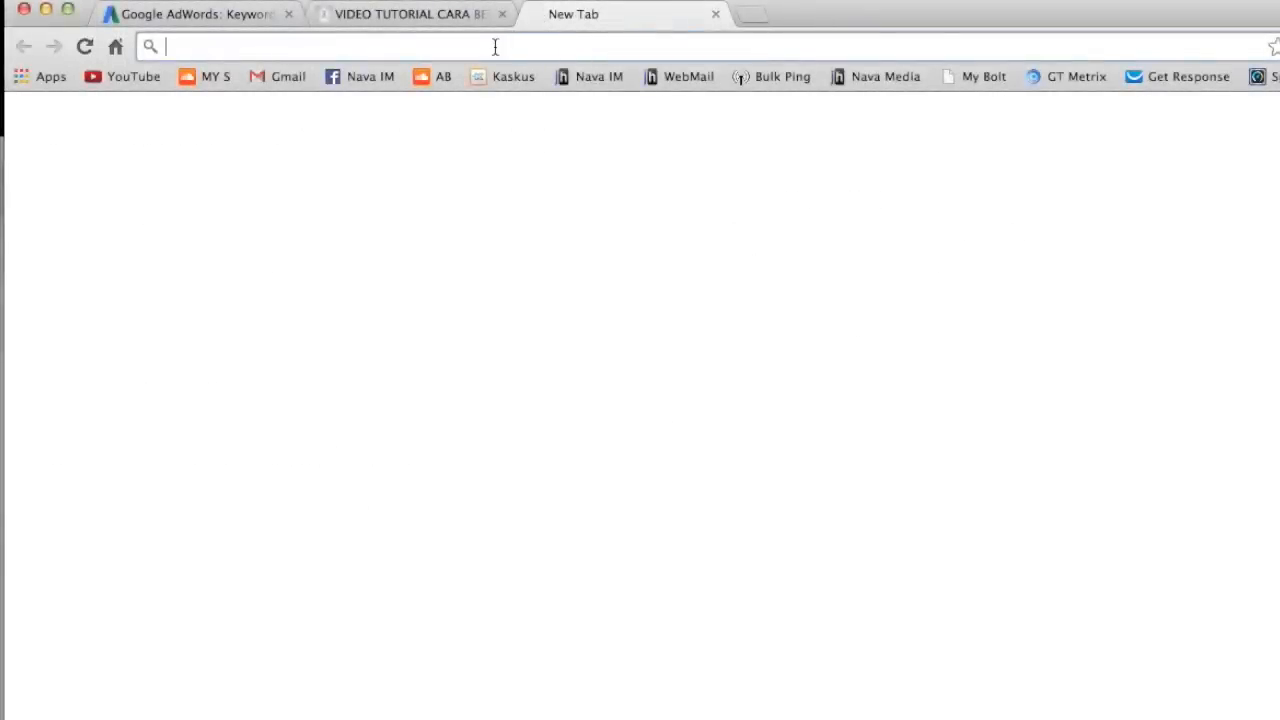
left_click(118, 46)
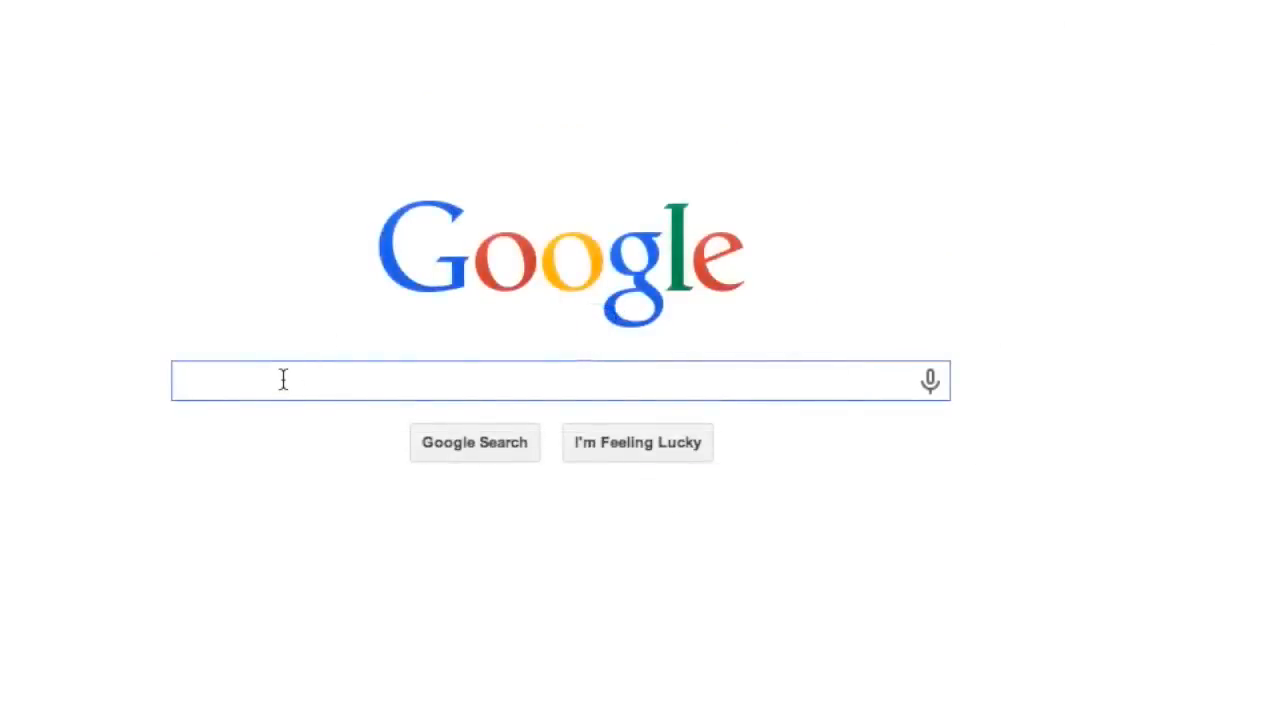
type("google keyword planner")
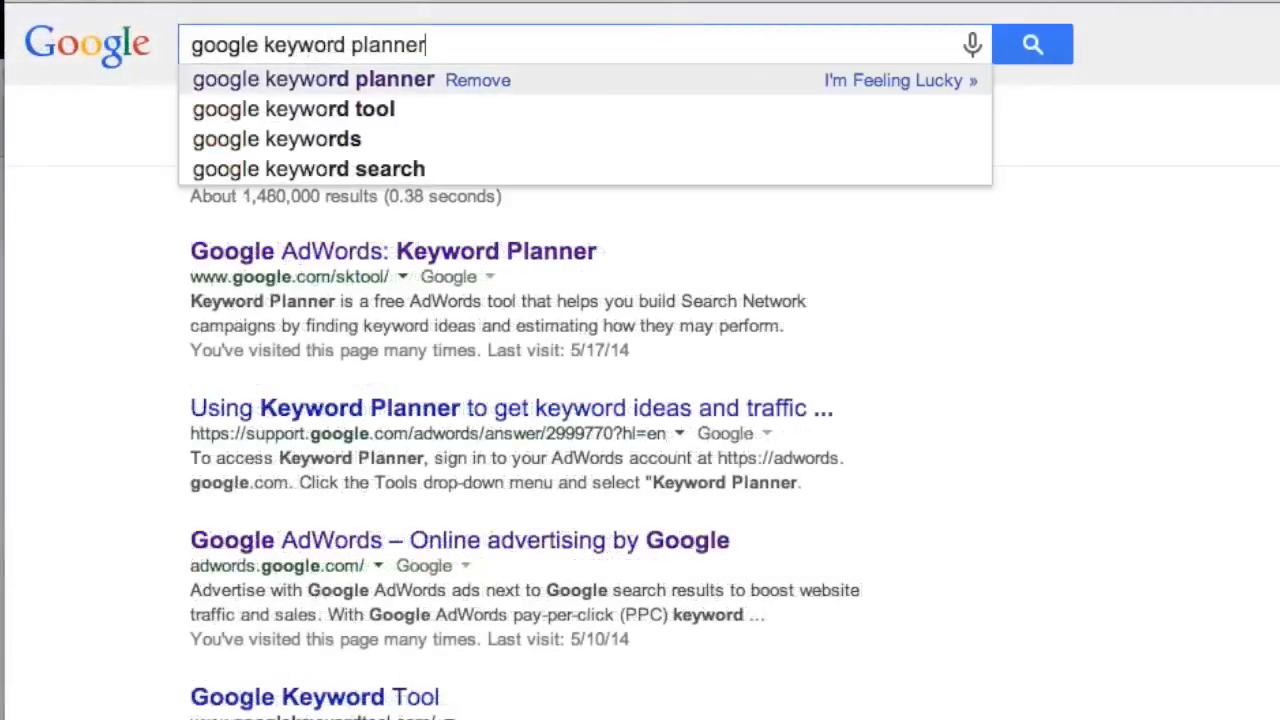
key("Return")
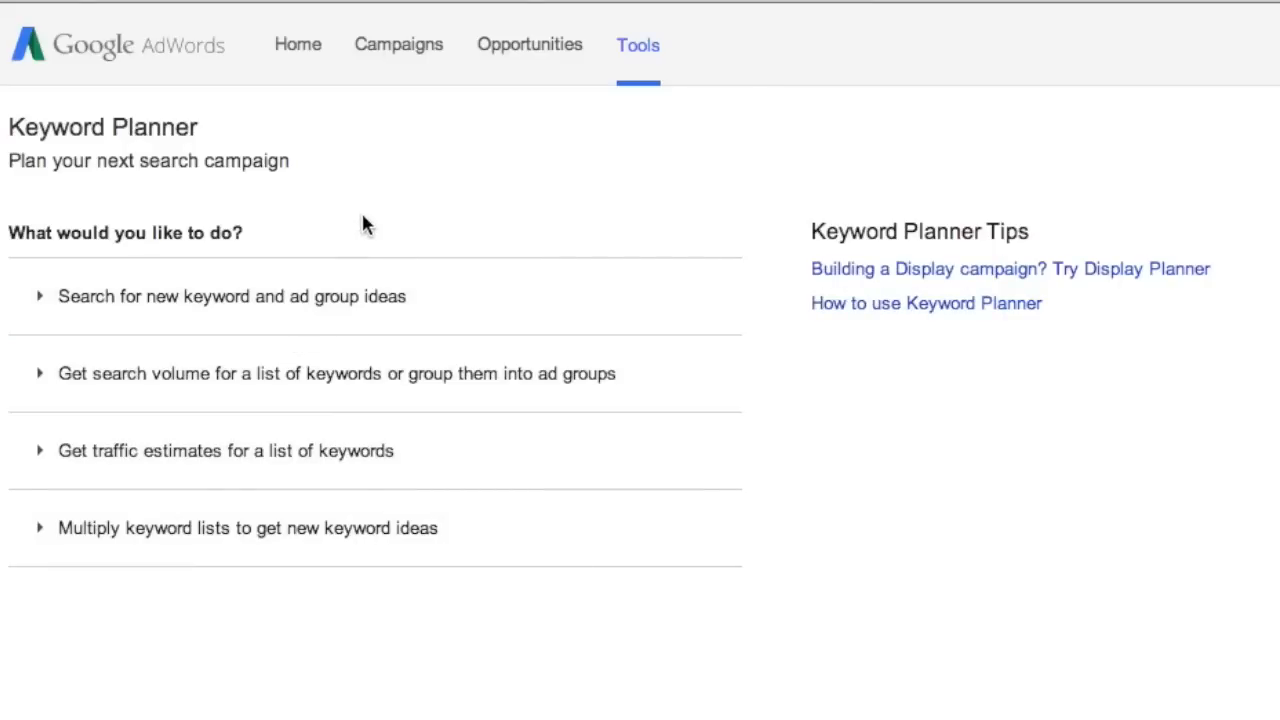
- Expand the search for new keyword and ad group ideas and enter "batik" as the product or service
left_click(282, 300)
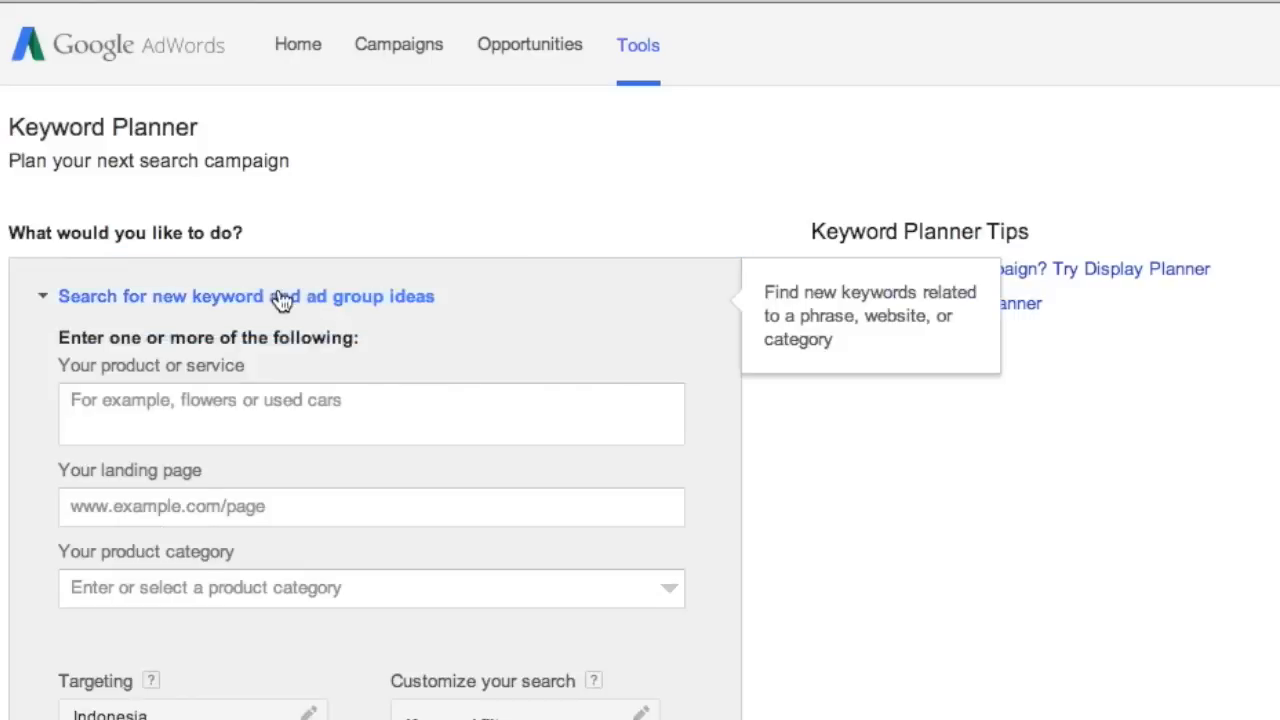
left_click(356, 415)
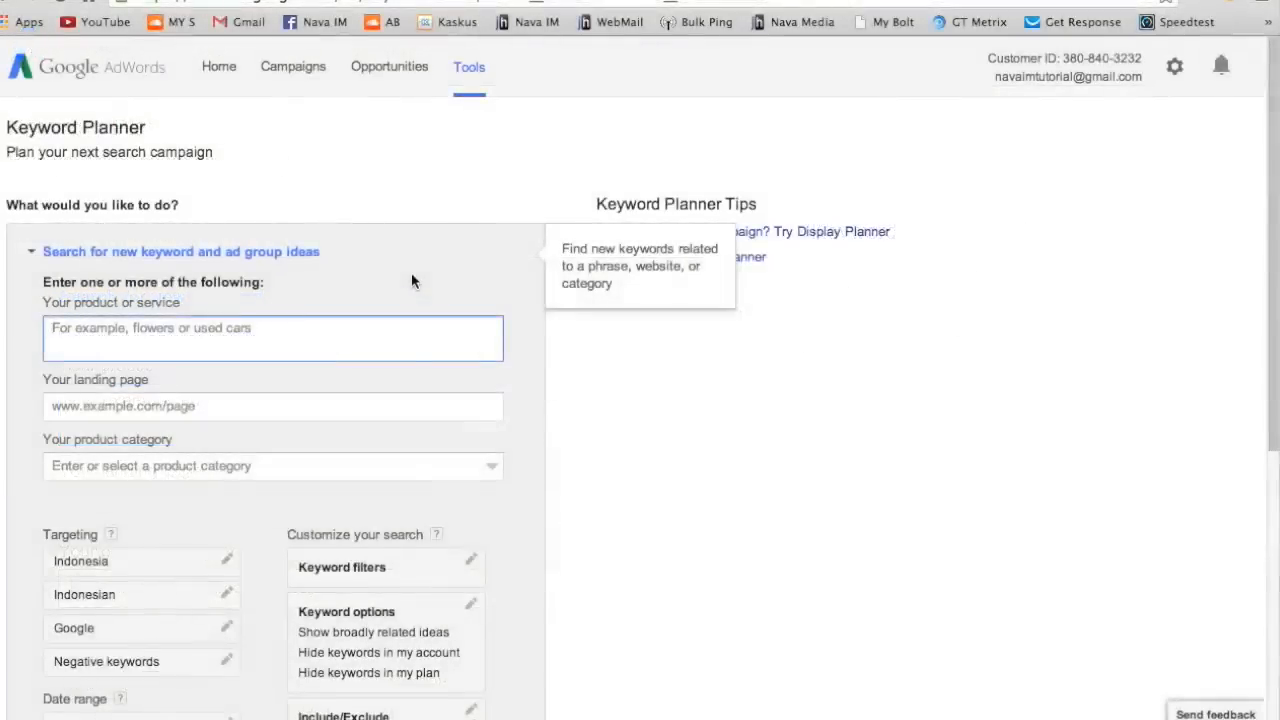
scroll(411, 281, "down", 2)
scroll(412, 277, "up", 1)
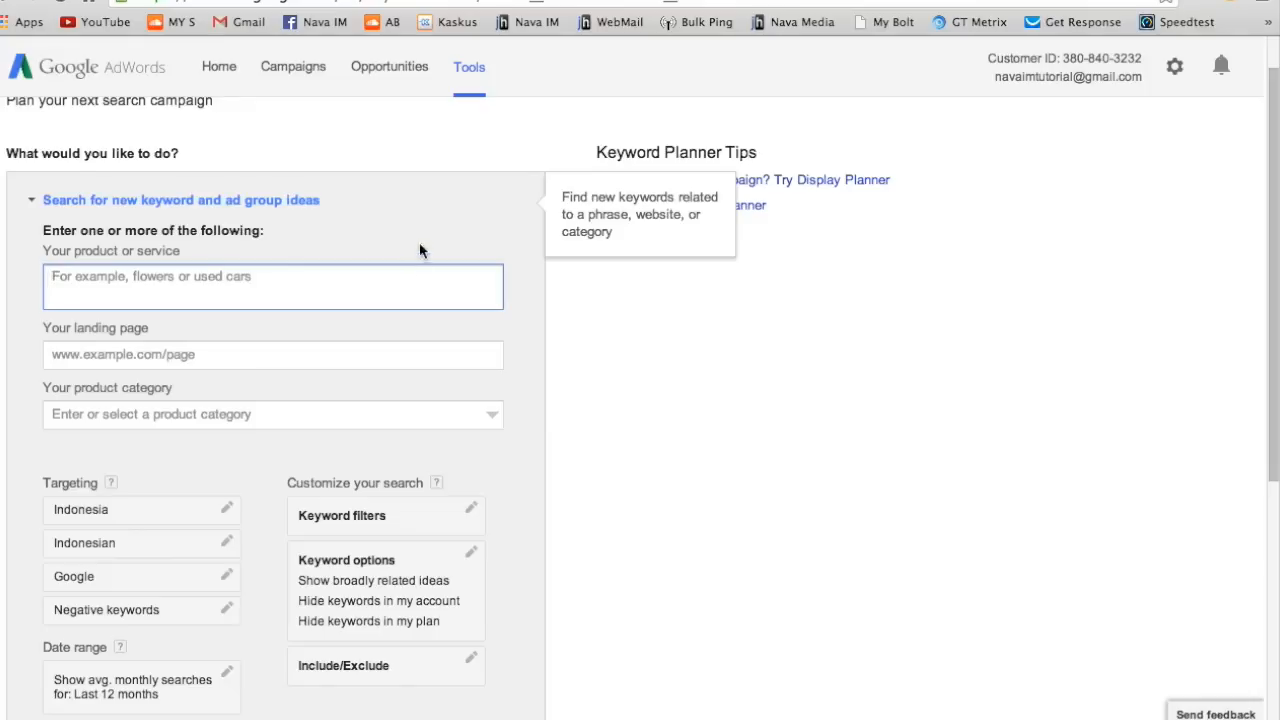
scroll(424, 235, "down", 1)
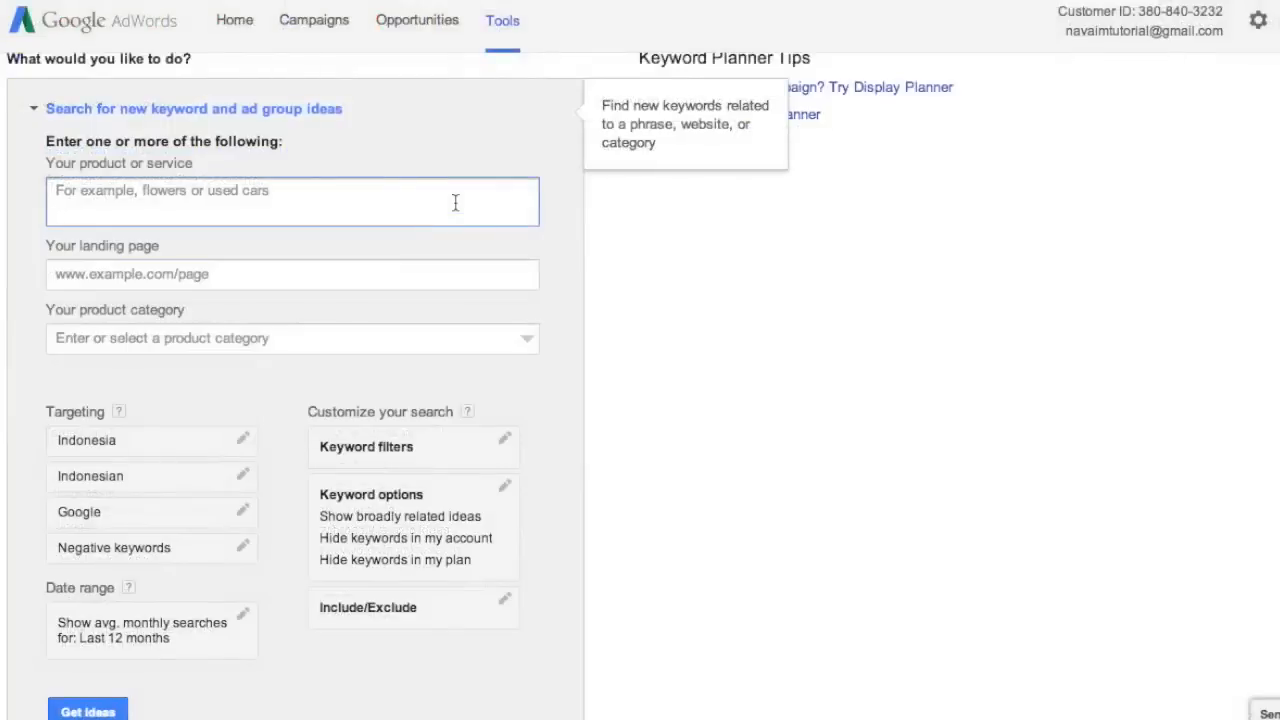
type("batik")
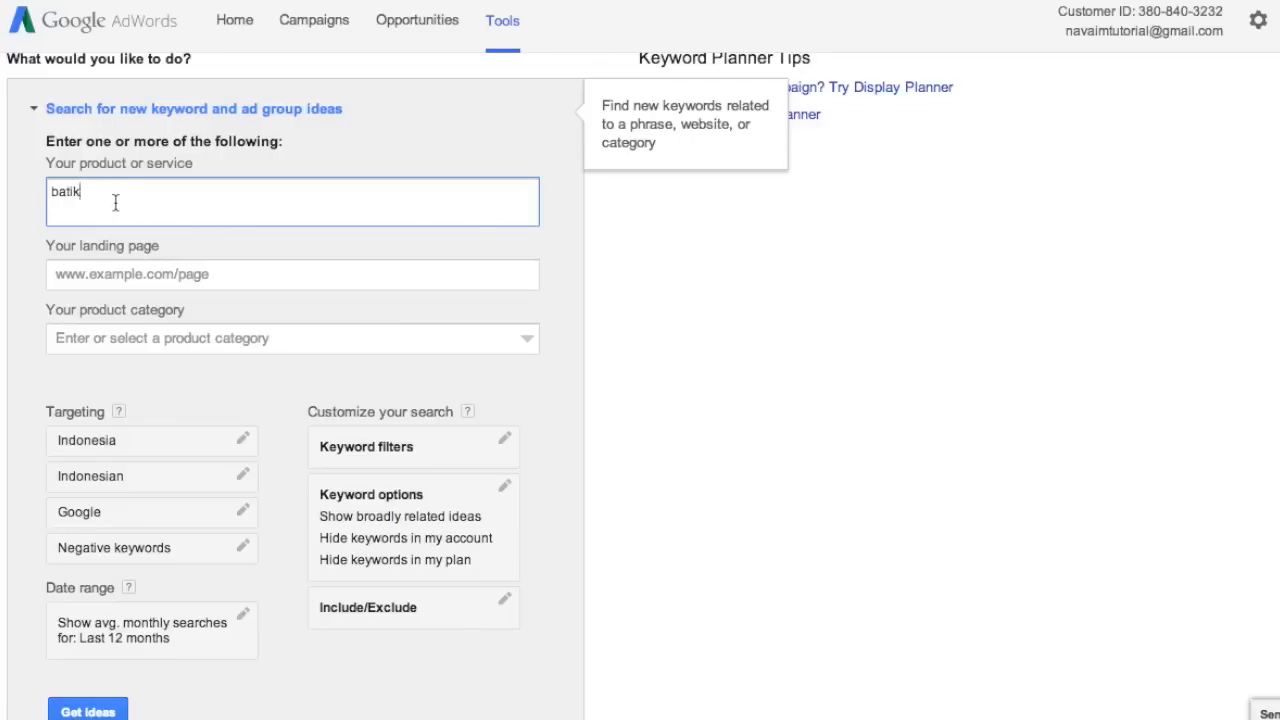
- Review the landing page field and the list of available product categories, closing the list without choosing a category
left_click(115, 273)
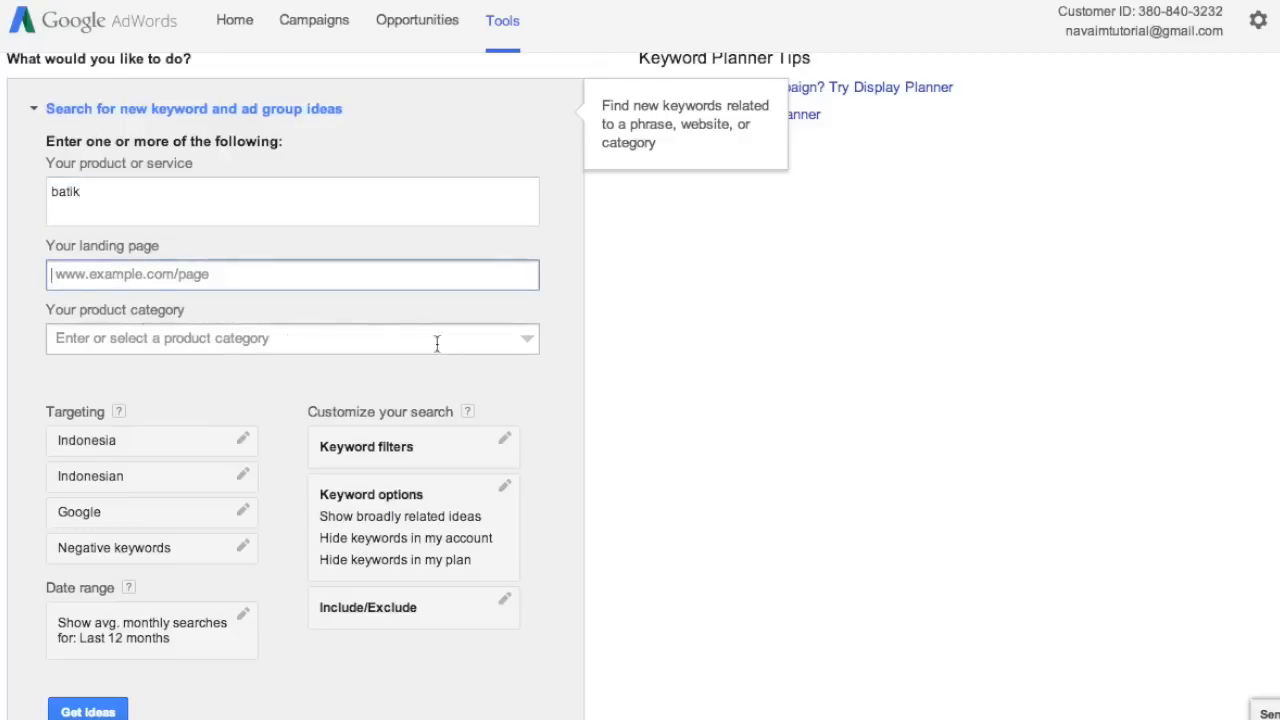
left_click(525, 340)
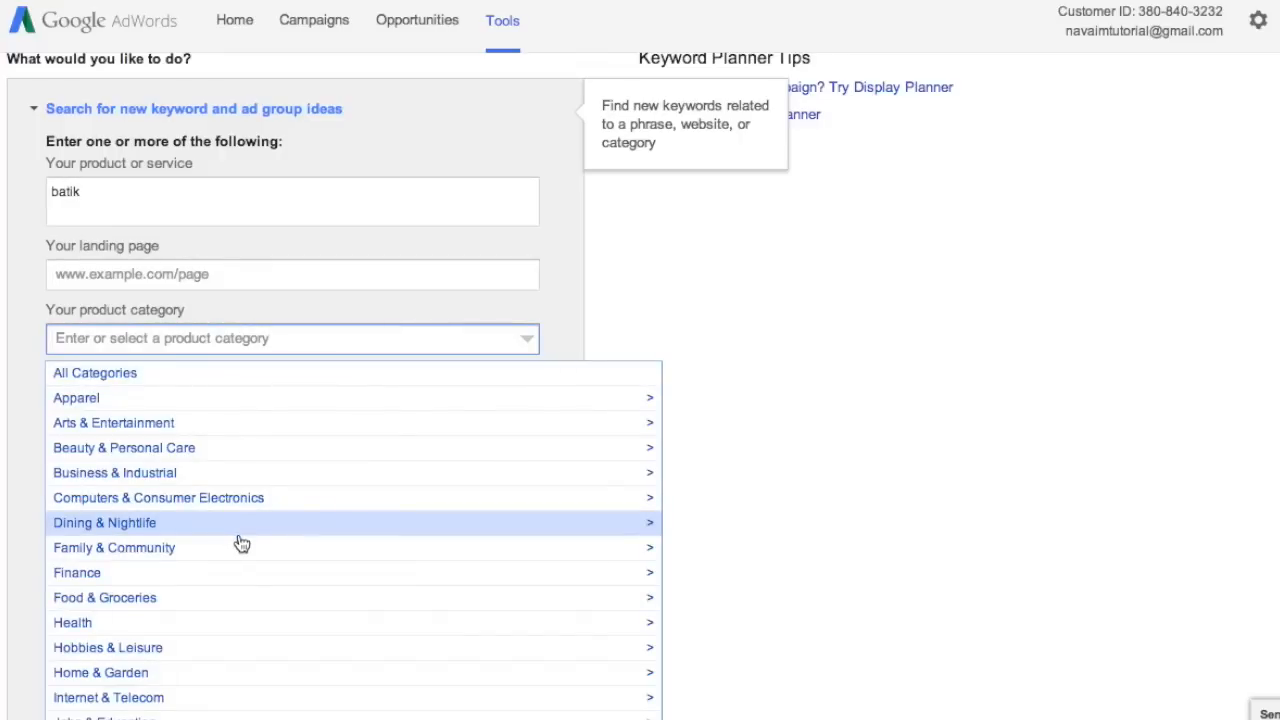
scroll(241, 543, "down", 3)
scroll(241, 543, "down", 4)
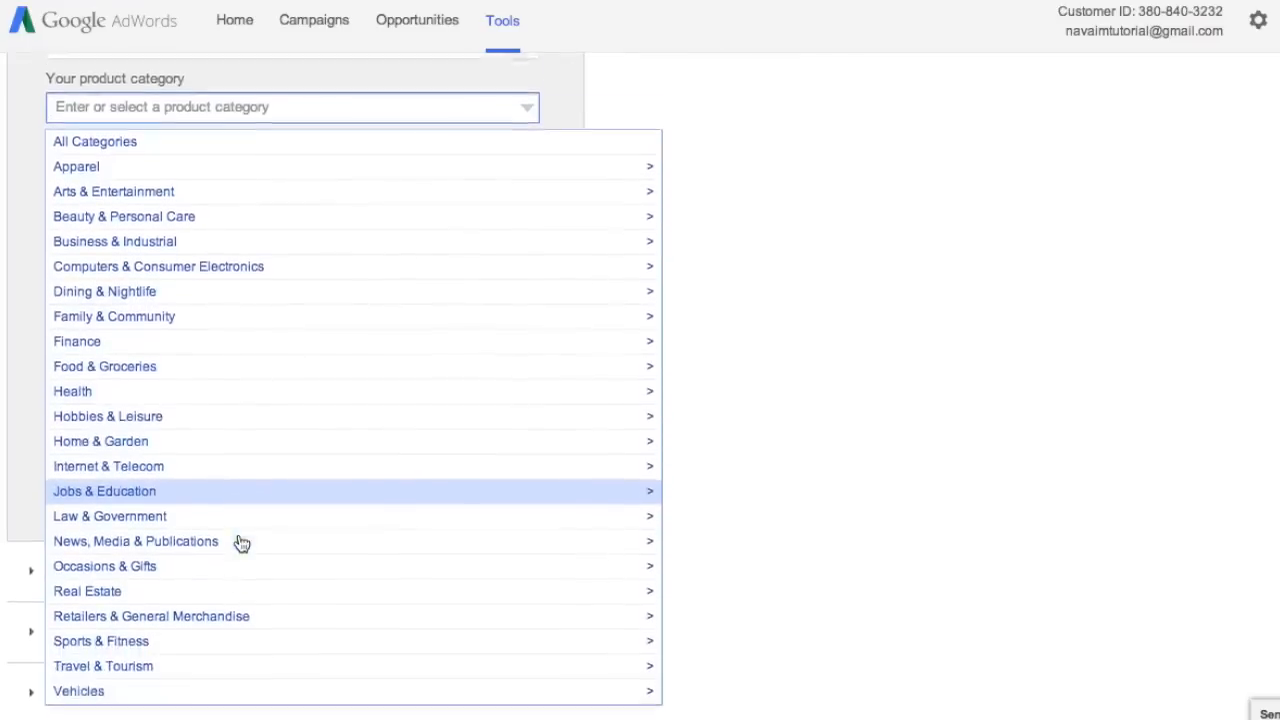
scroll(241, 543, "up", 2)
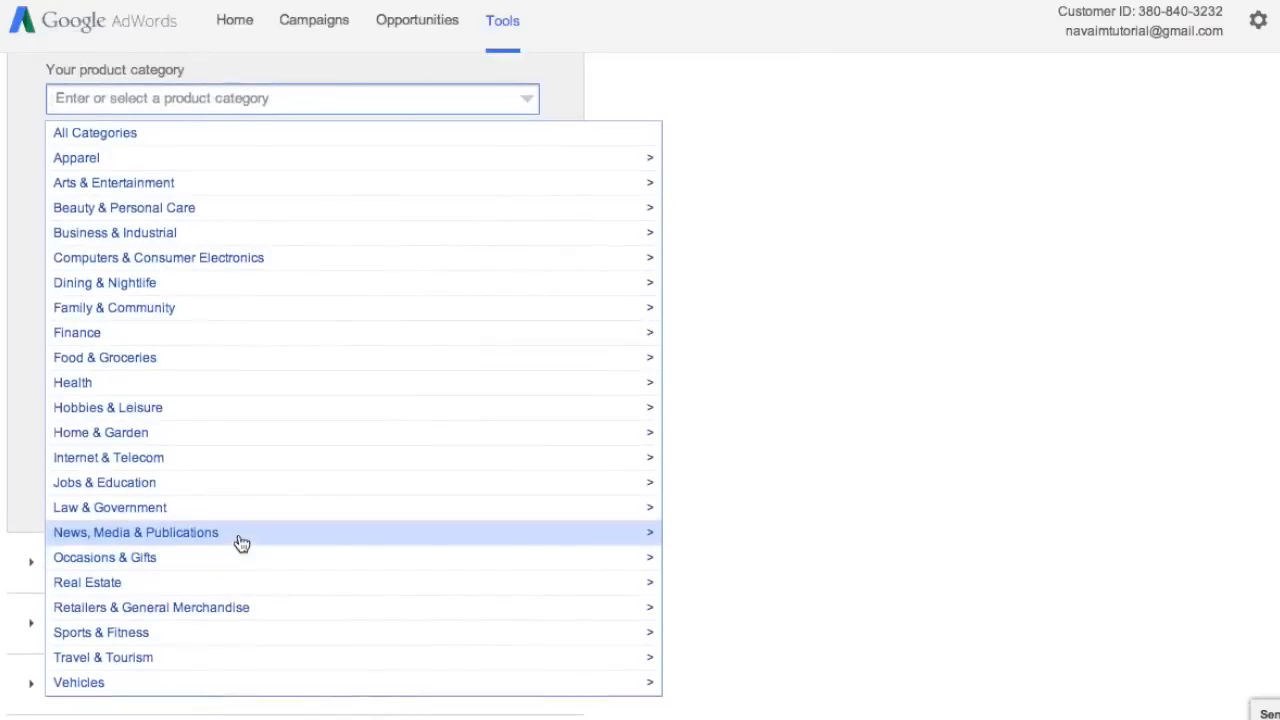
scroll(241, 543, "up", 2)
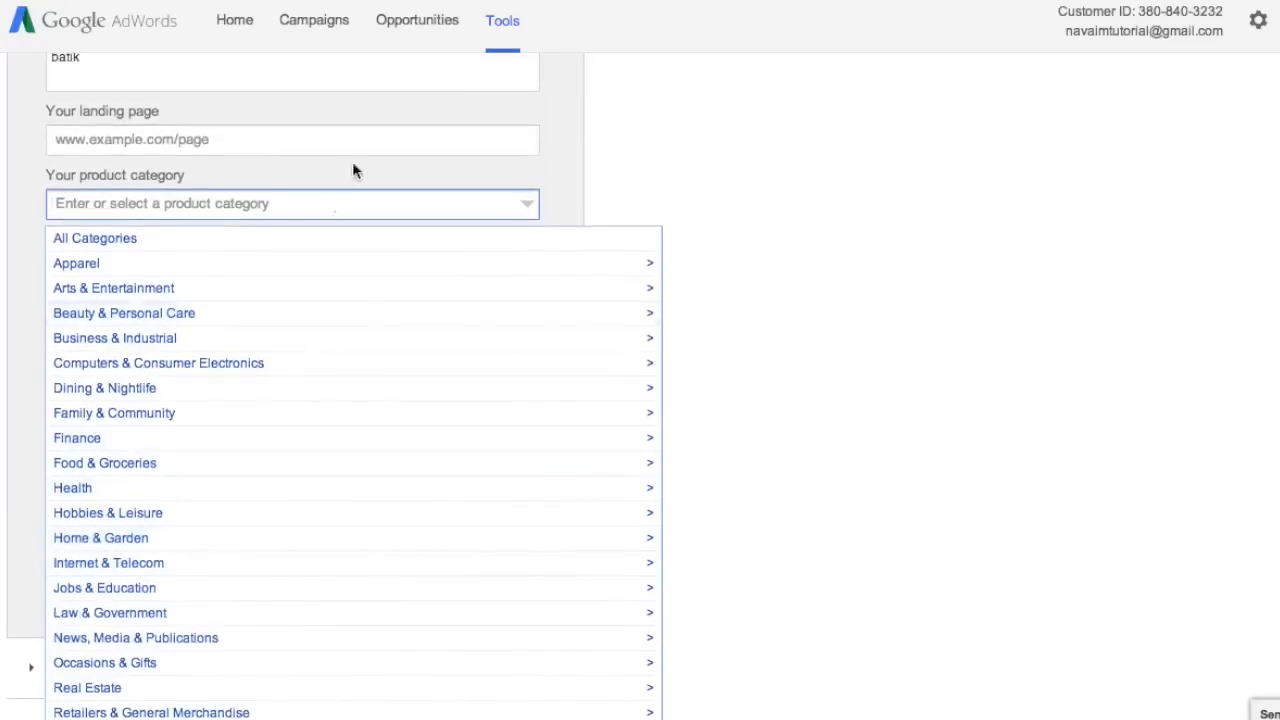
left_click(349, 169)
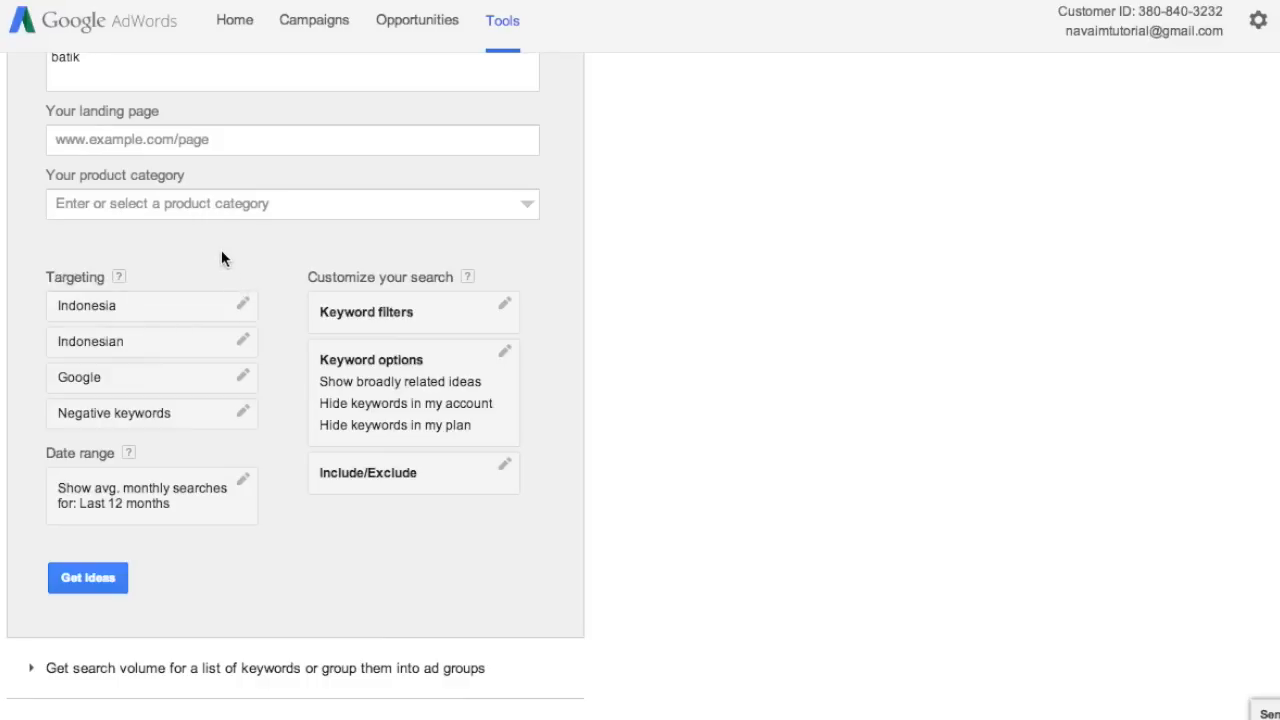
- Search the location targeting for "austra" and close it without adding a location
scroll(294, 251, "up", 3)
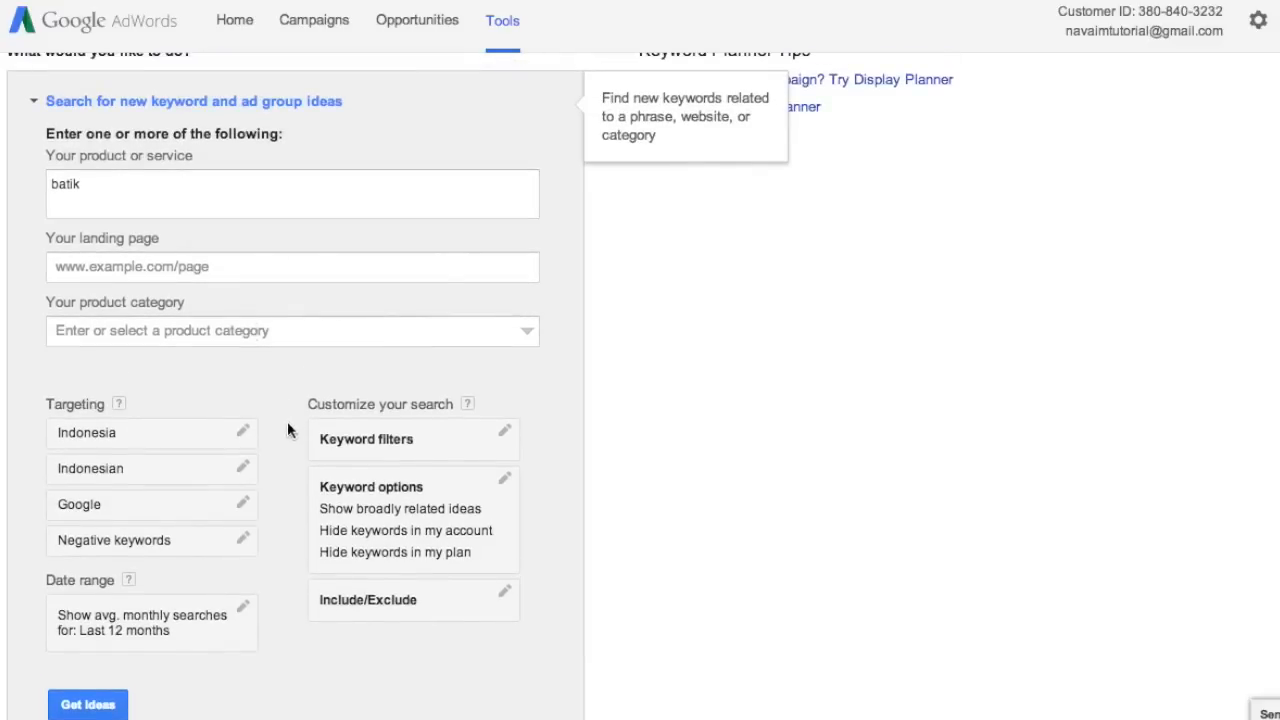
left_click(230, 433)
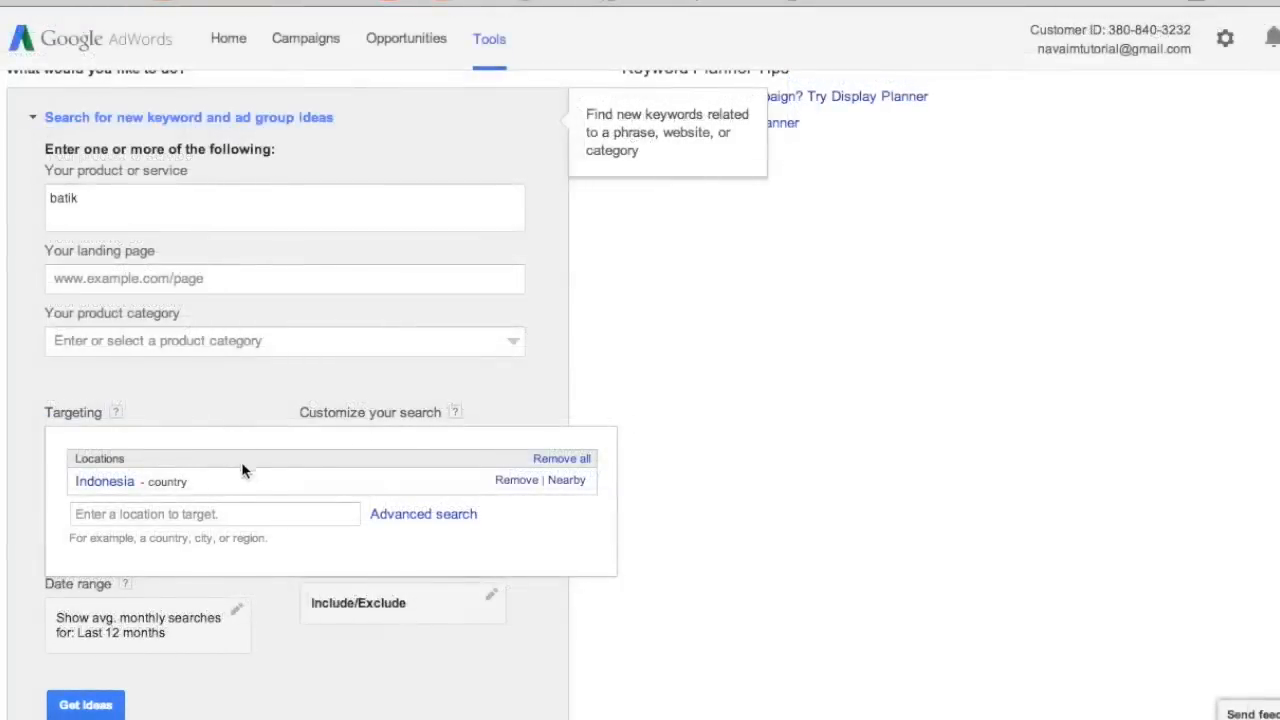
left_click(211, 511)
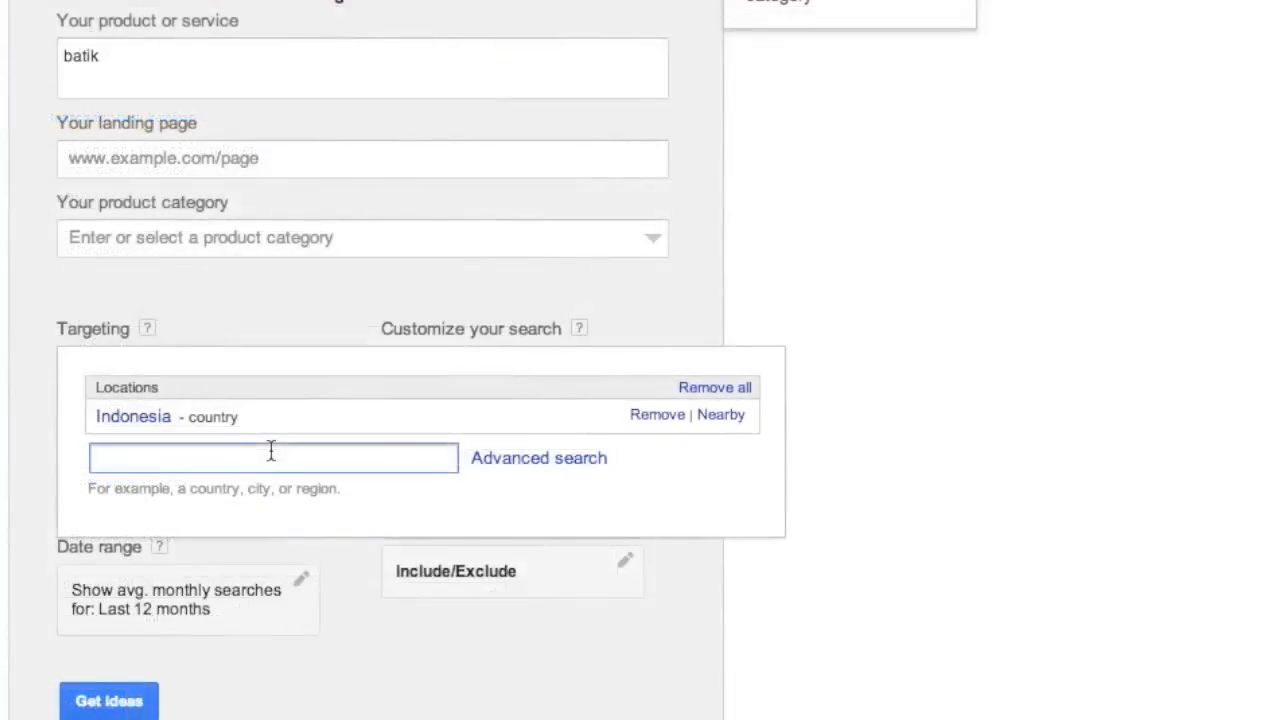
type("austra")
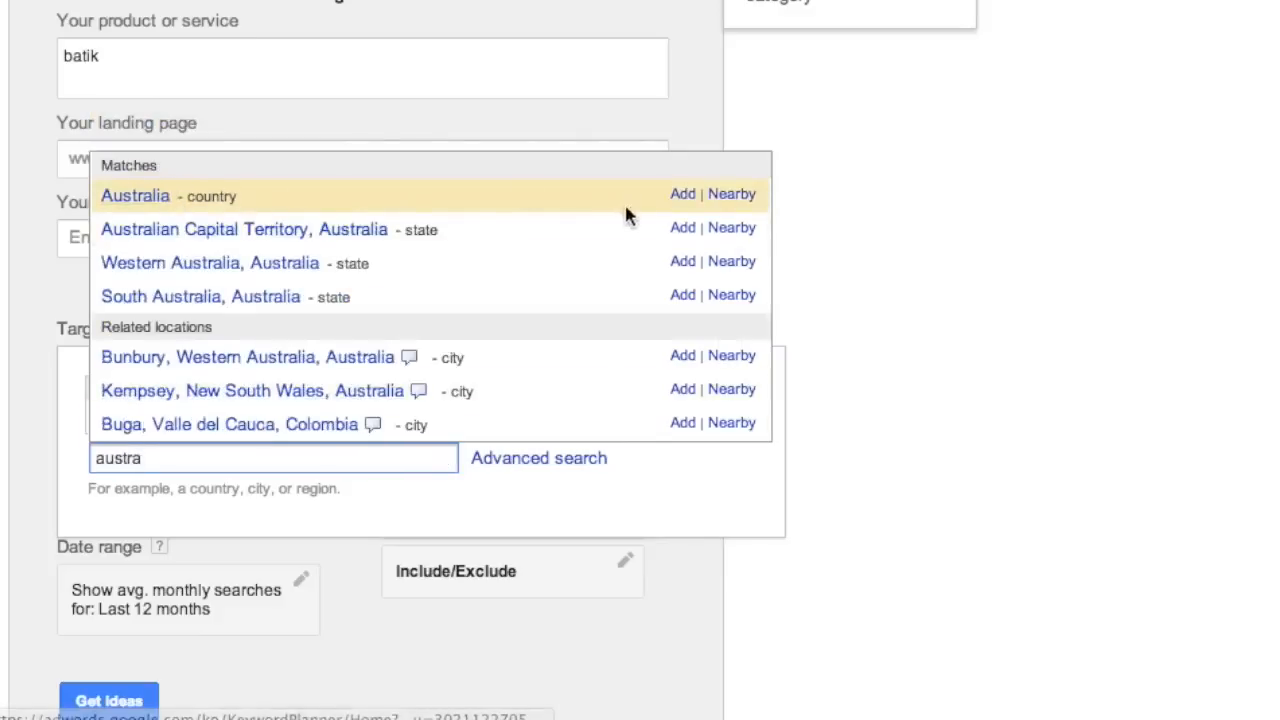
left_click(686, 125)
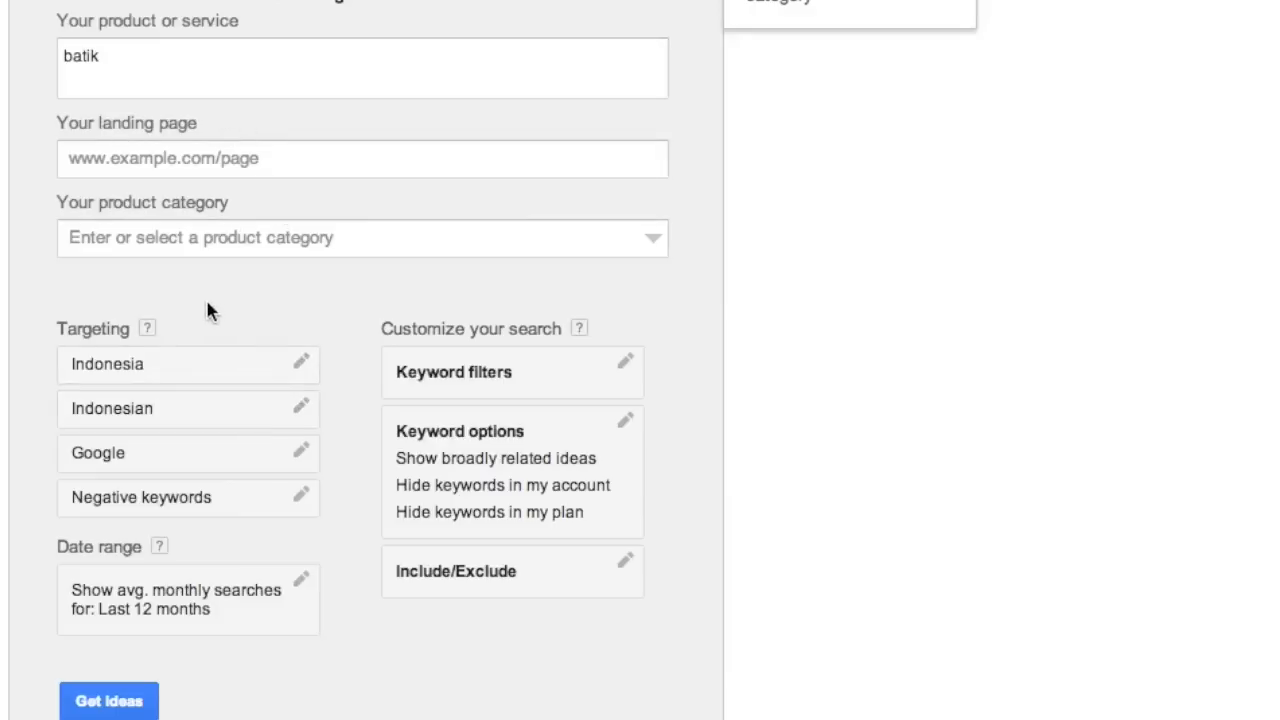
- Search the language targeting for "eng" and close it without picking another language
left_click(188, 411)
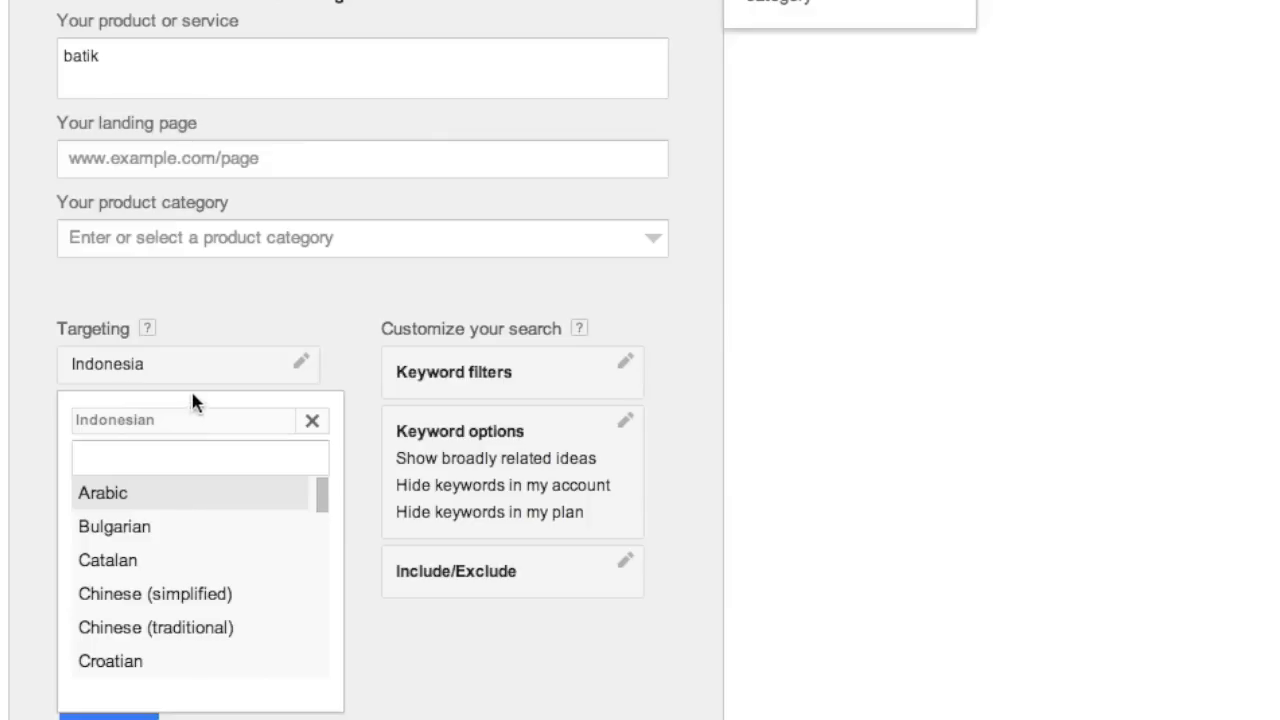
left_click(174, 459)
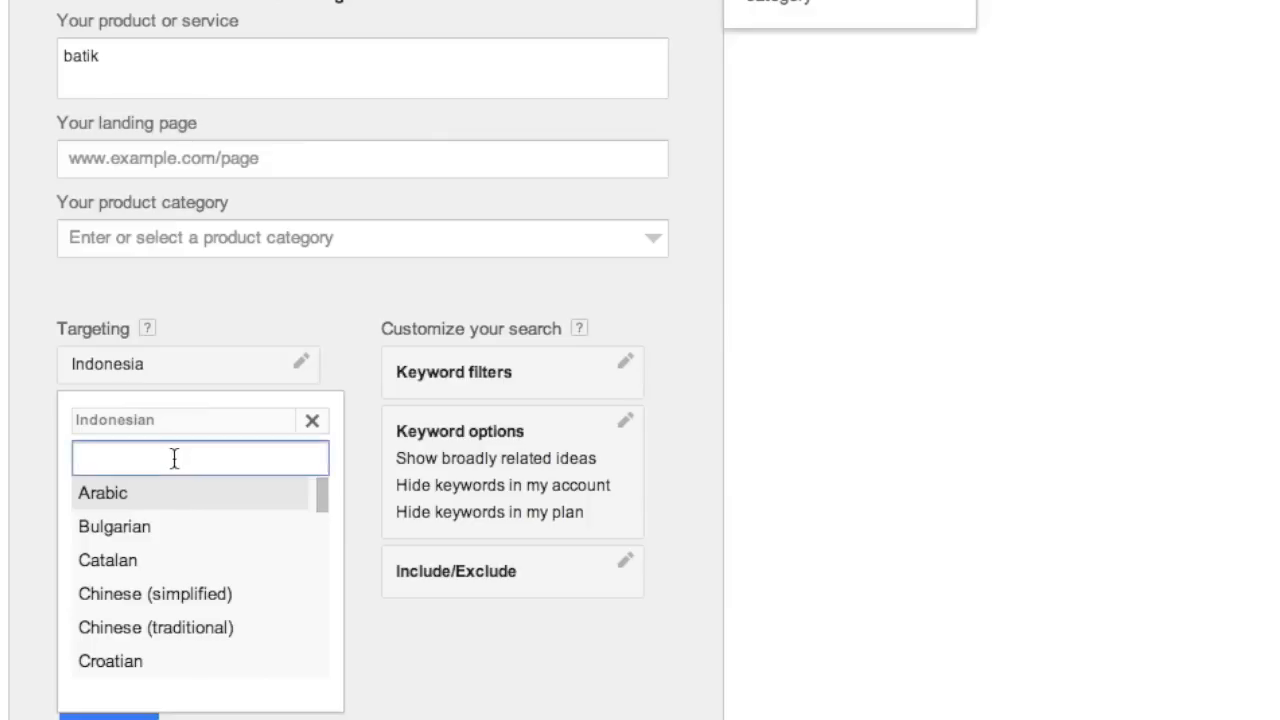
type("eng")
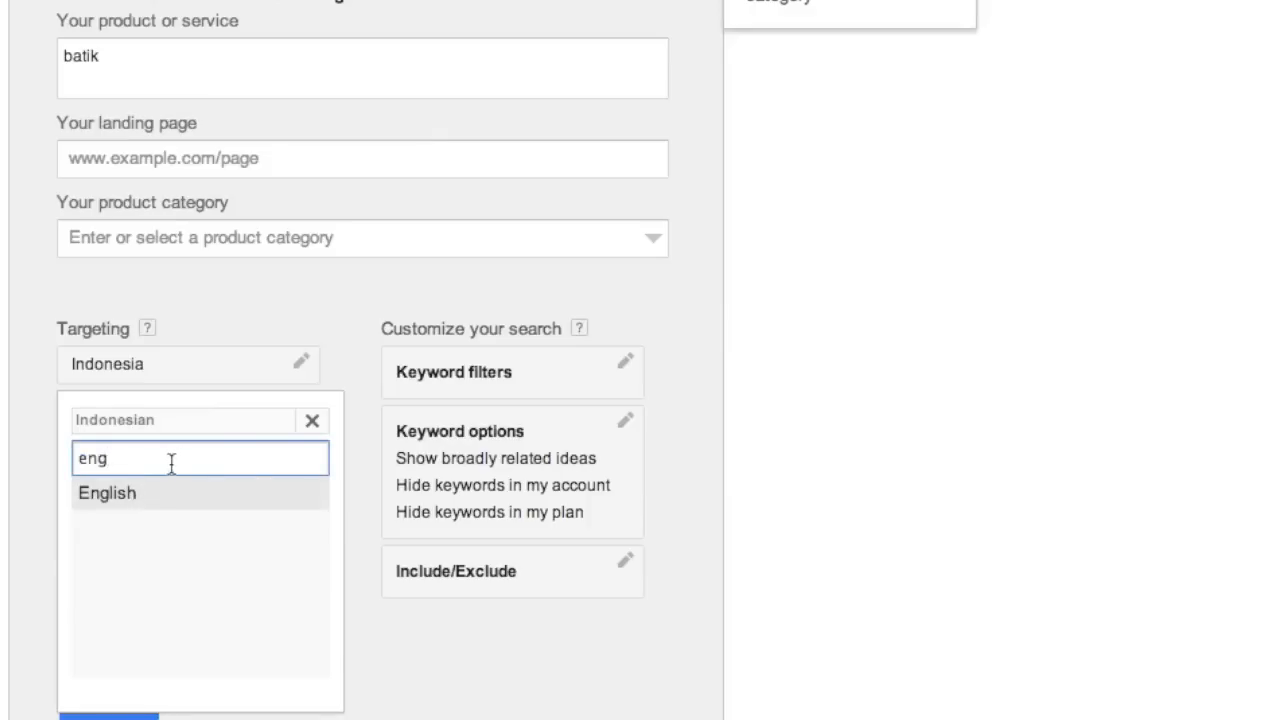
left_click(336, 370)
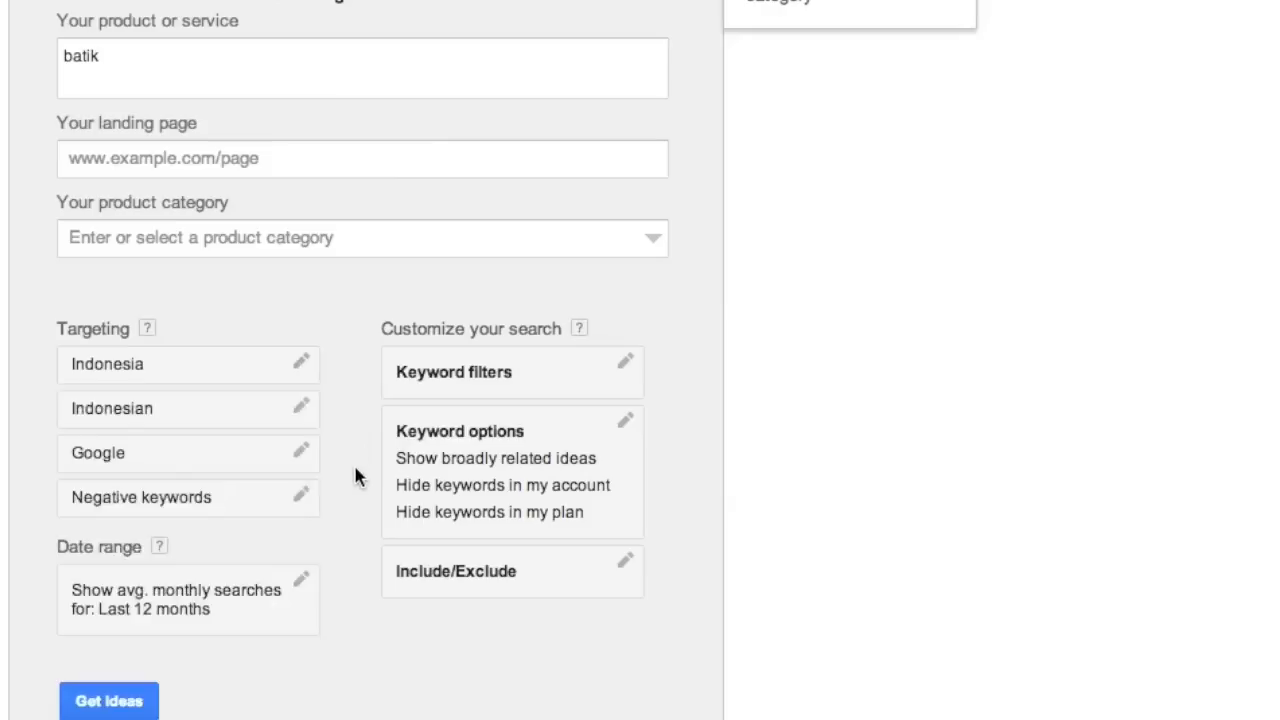
- Review the search network targeting options, trying Google and search partners and keeping Google as the network
left_click(227, 472)
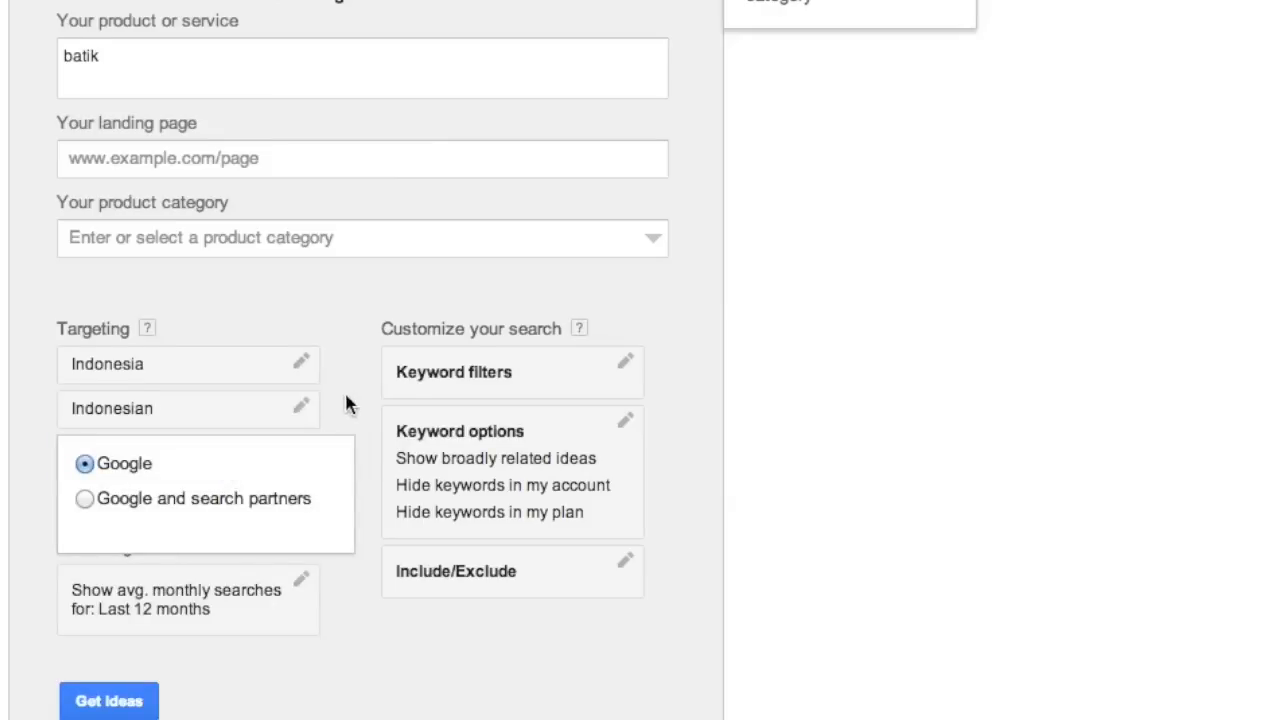
scroll(347, 403, "down", 2)
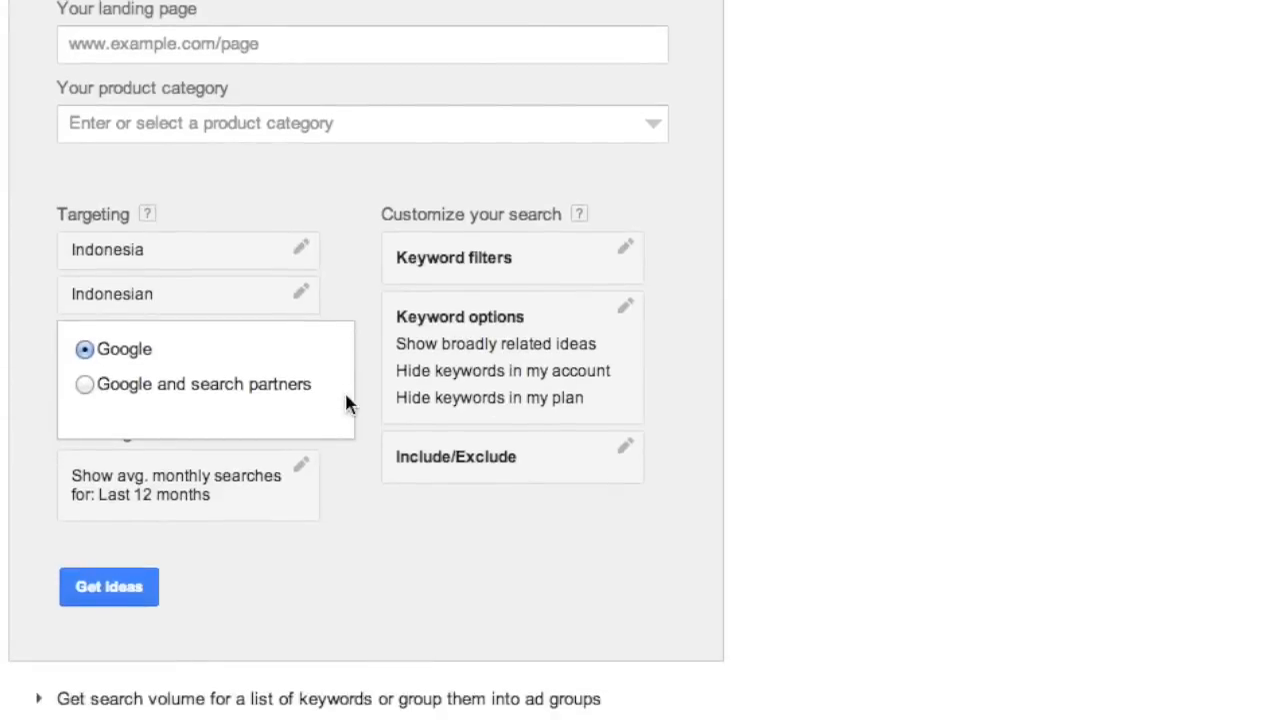
scroll(346, 403, "up", 1)
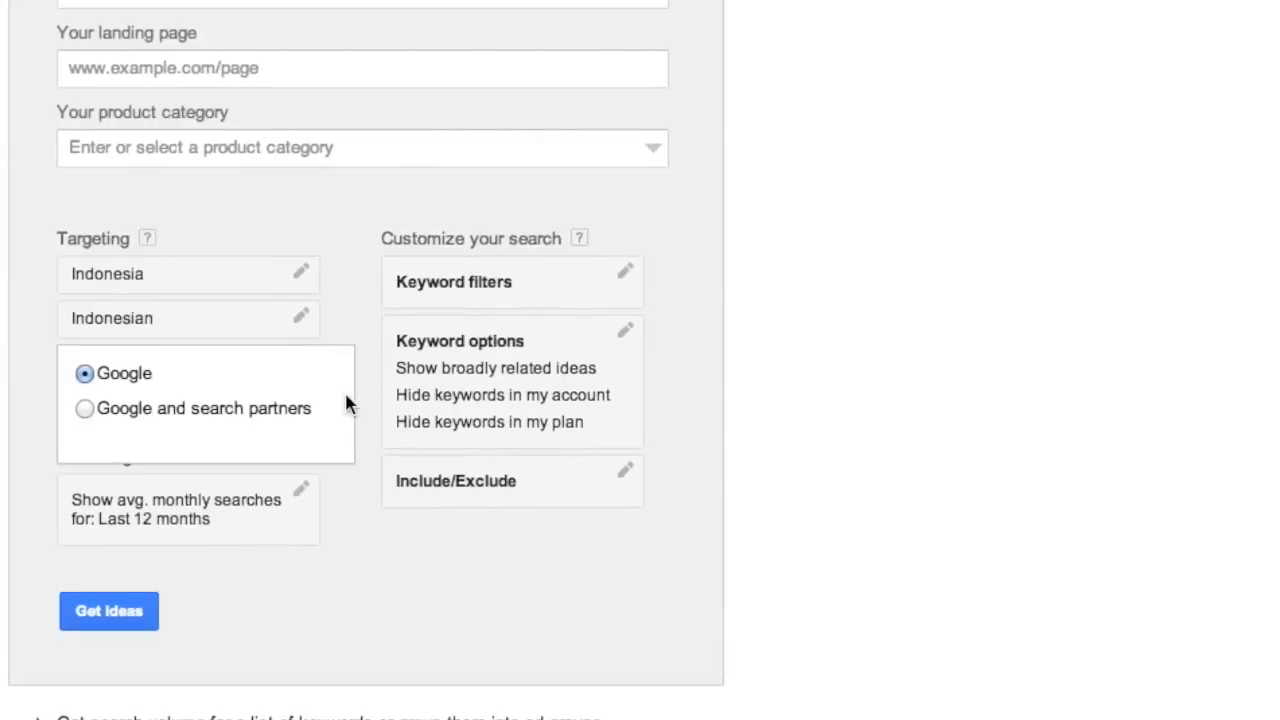
left_click(100, 414)
left_click(139, 379)
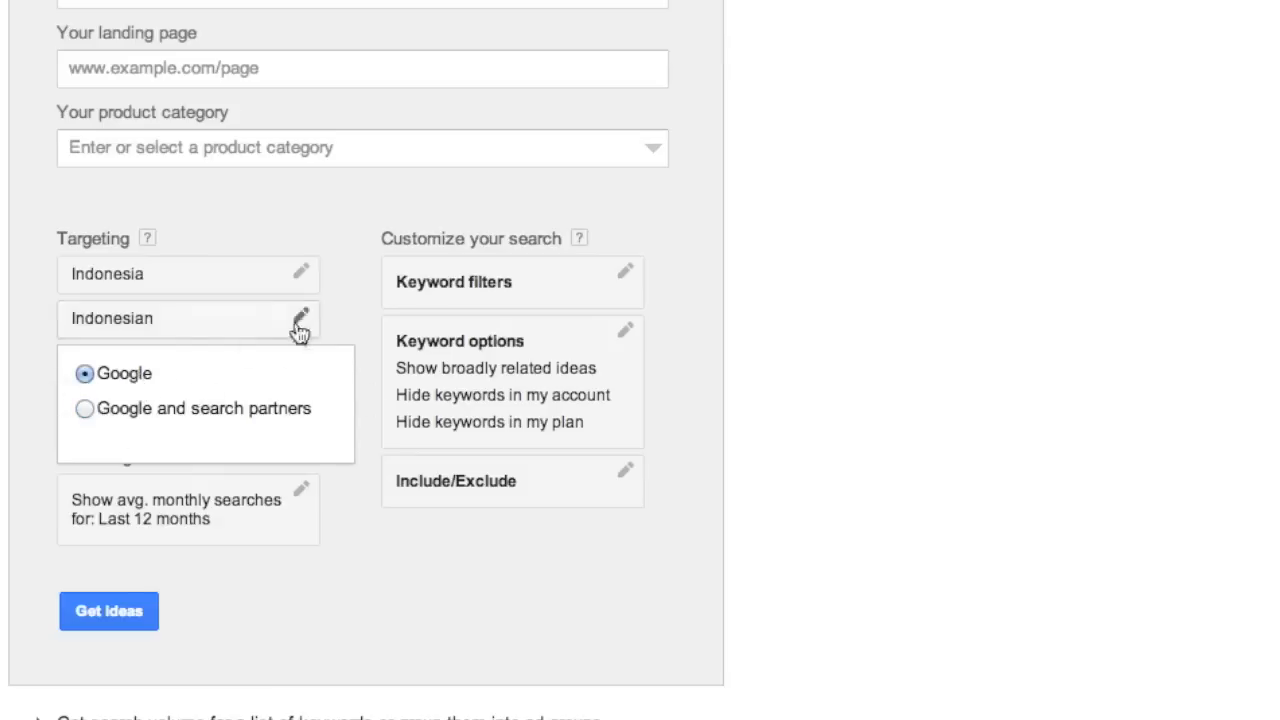
left_click(349, 296)
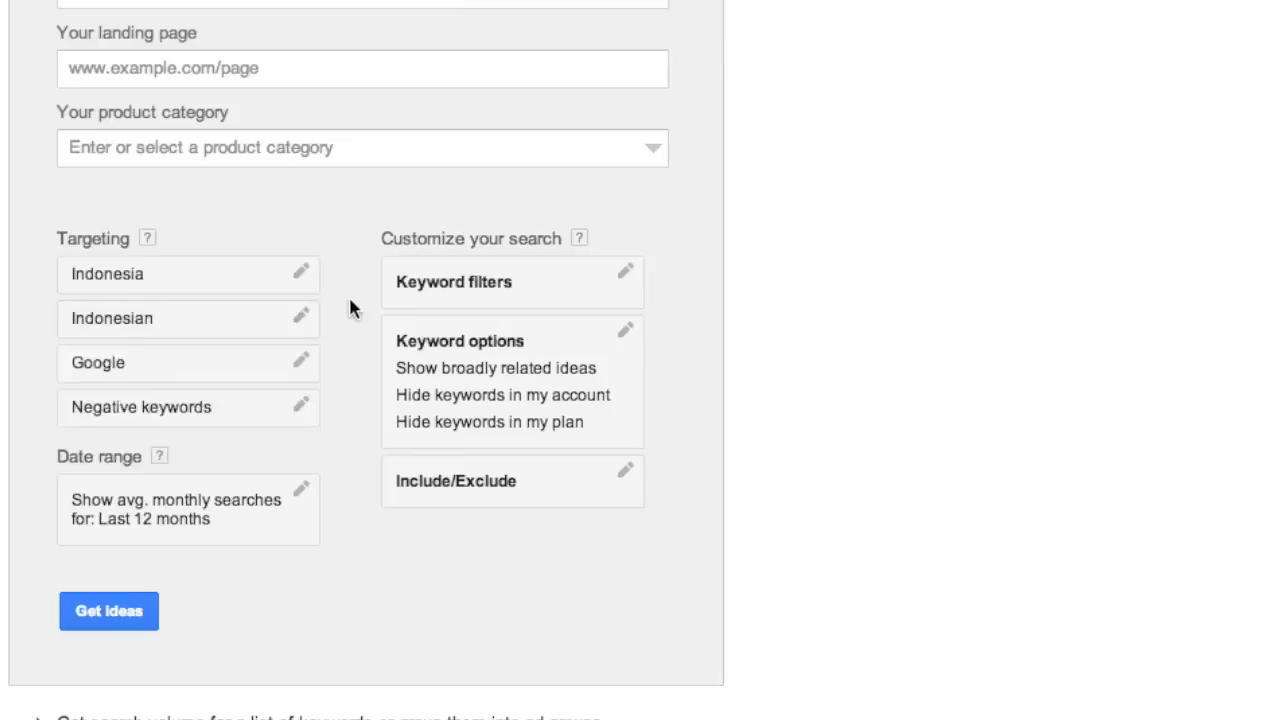
- Add "malaysia" as a negative keyword, and view the date range options without changing them
left_click(272, 422)
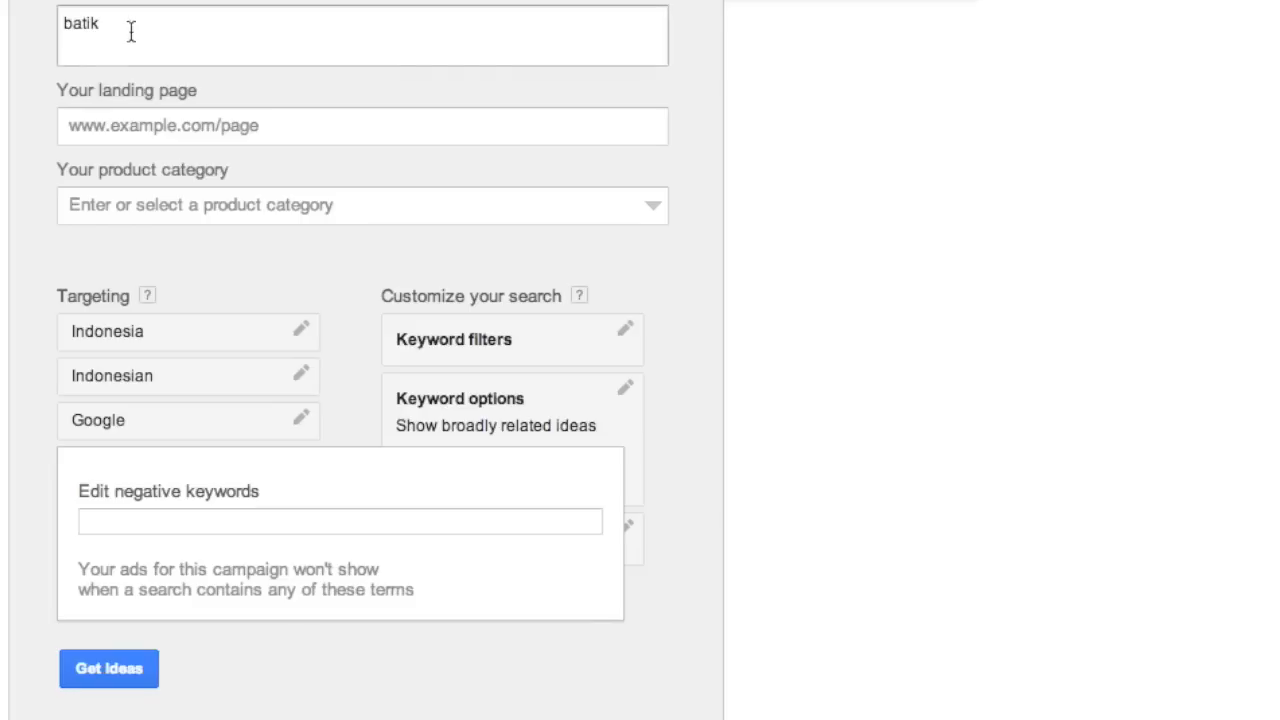
left_click(124, 519)
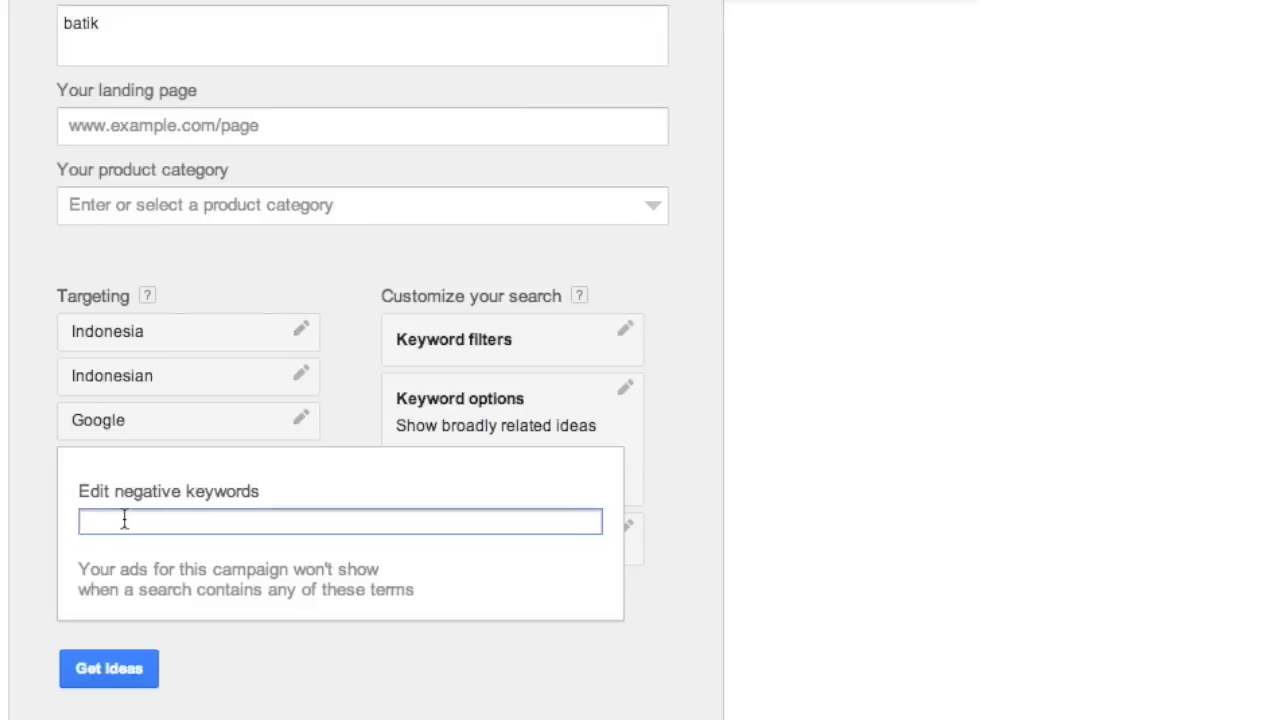
type("malaysia")
left_click(357, 397)
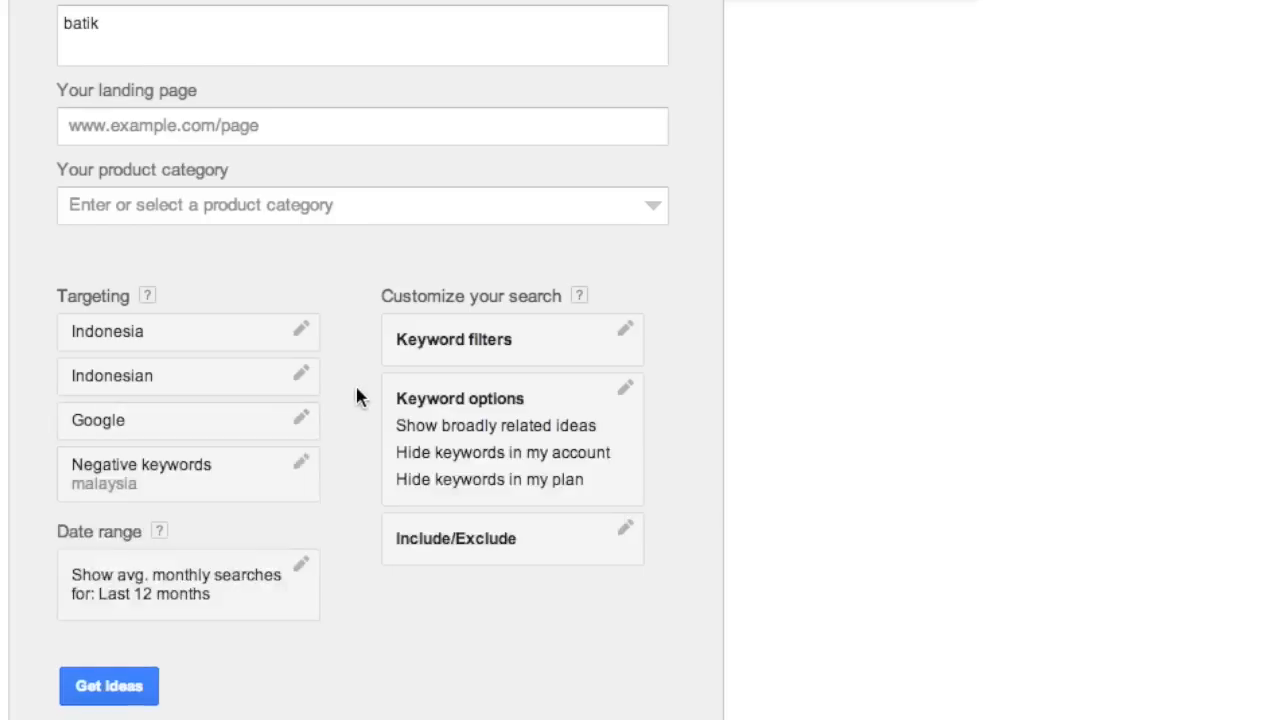
left_click(221, 590)
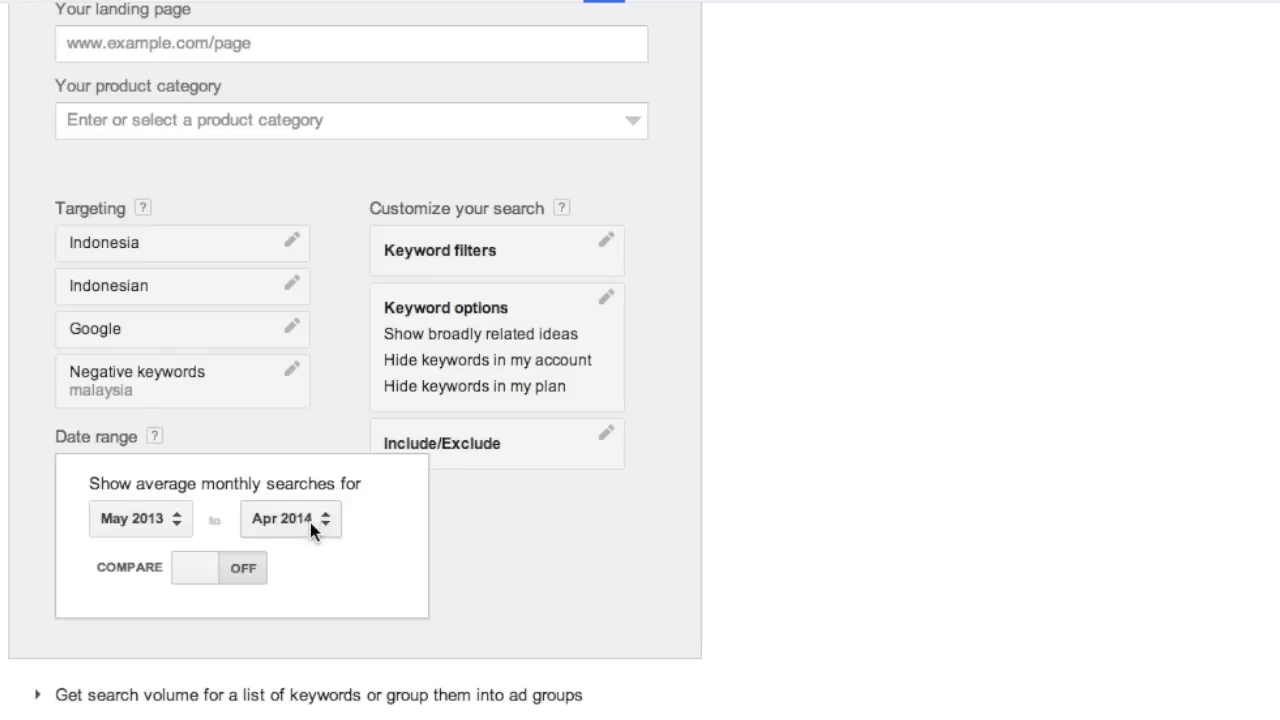
left_click(493, 539)
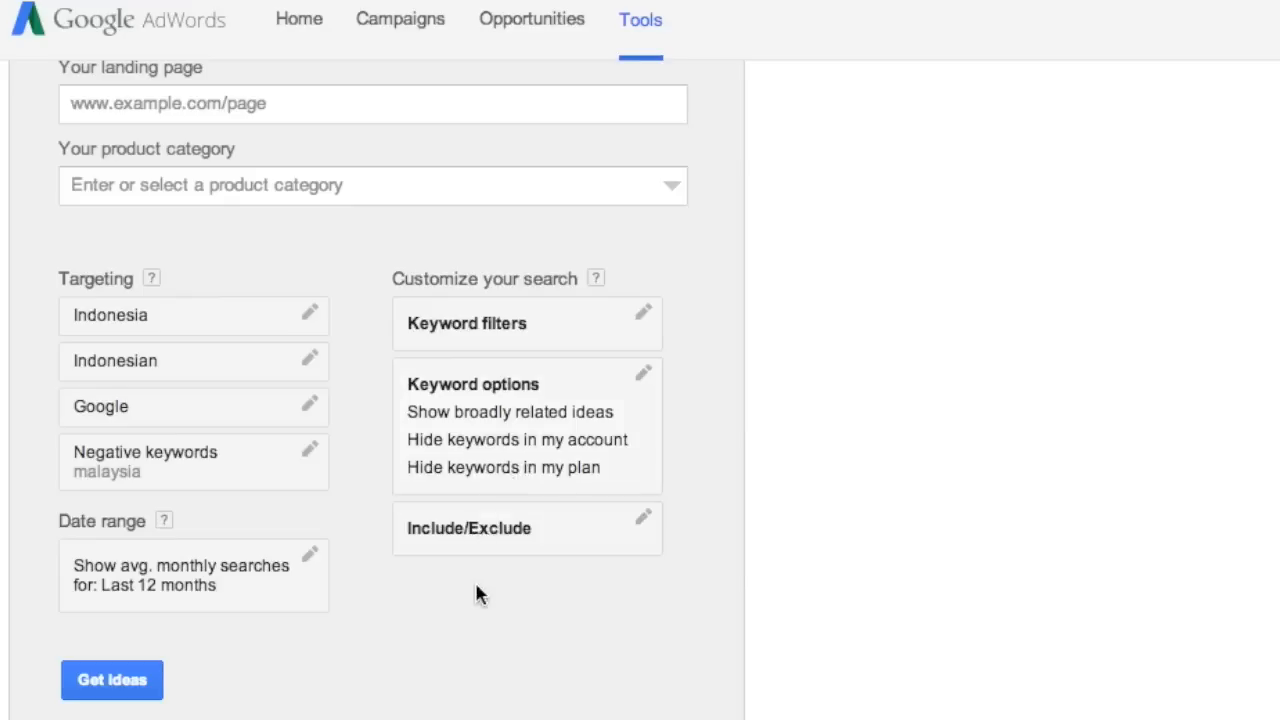
- Open the keyword filters for editing at the average monthly searches value
left_click(579, 334)
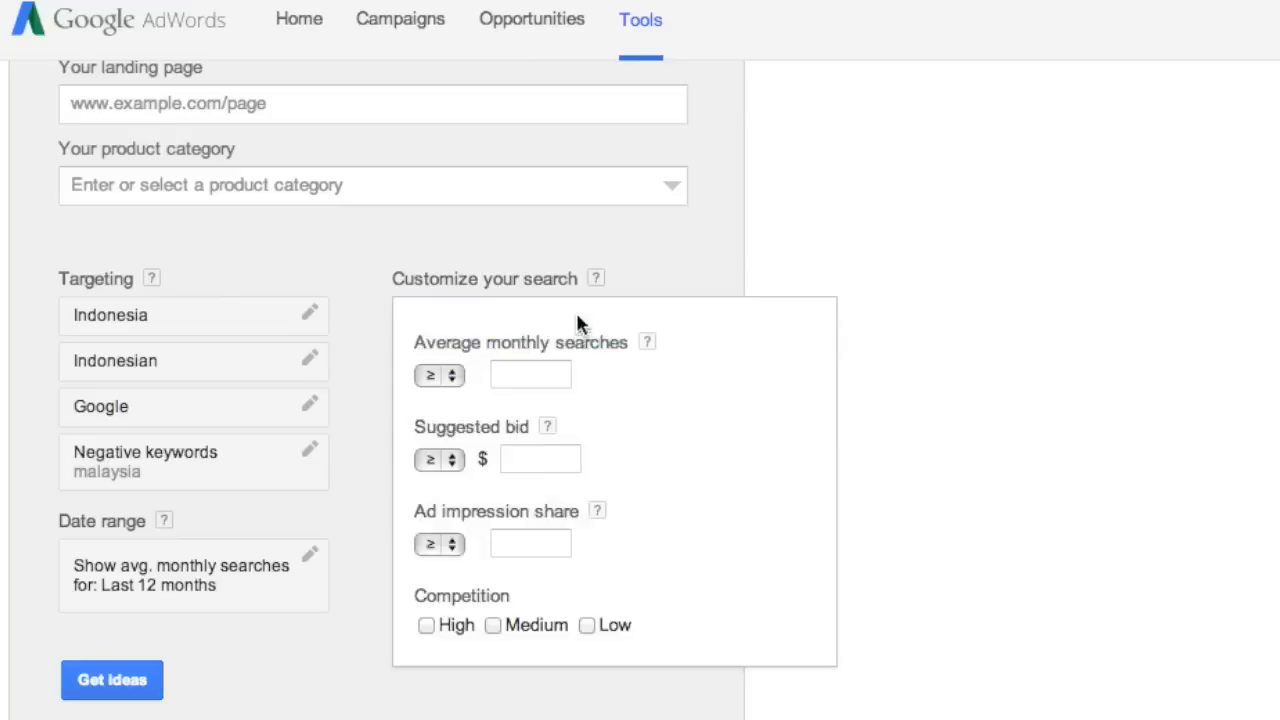
scroll(645, 275, "down", 1)
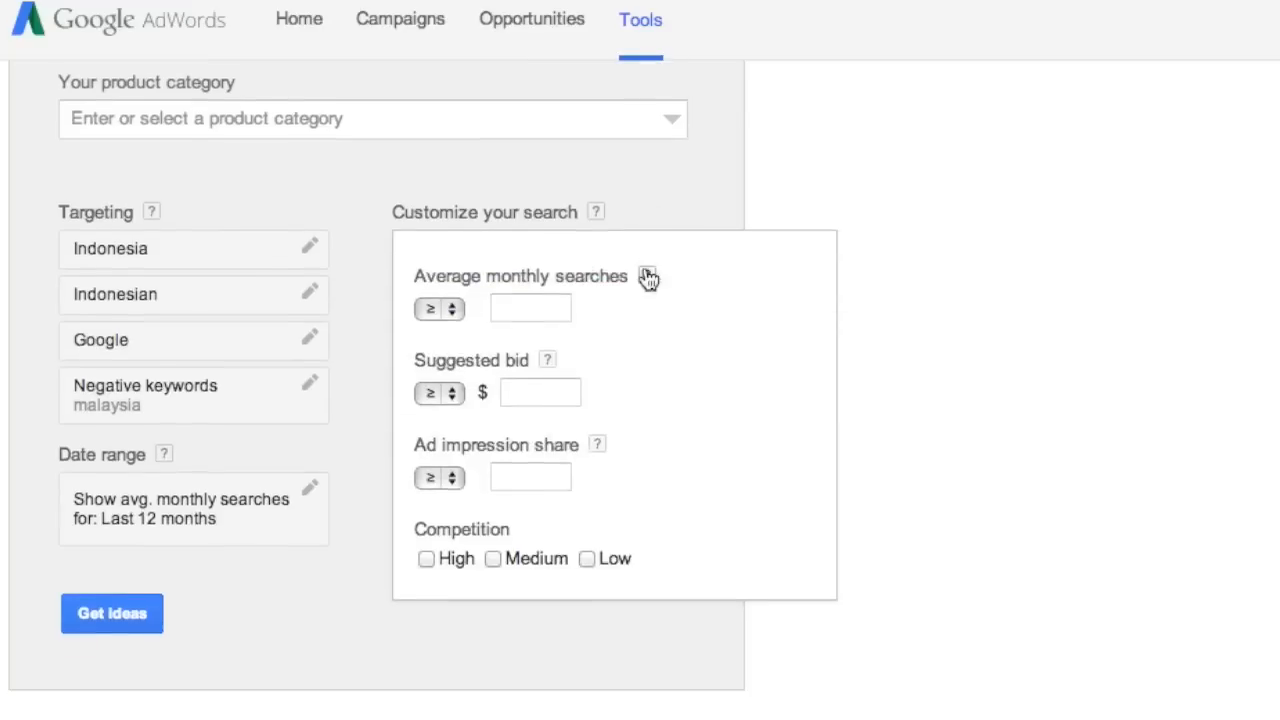
left_click(530, 308)
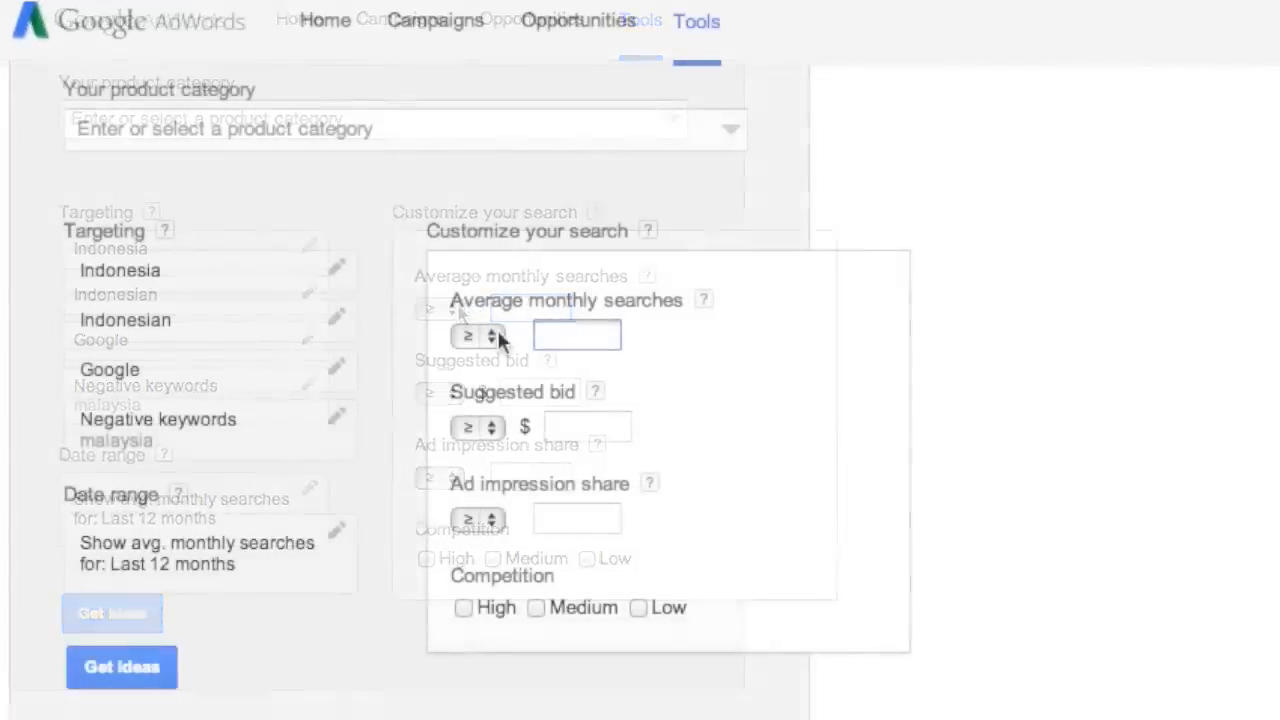
- Try the ≤ and ≥ conditions for average monthly searches with a trial value of 2000, clearing the value again
left_click(497, 331)
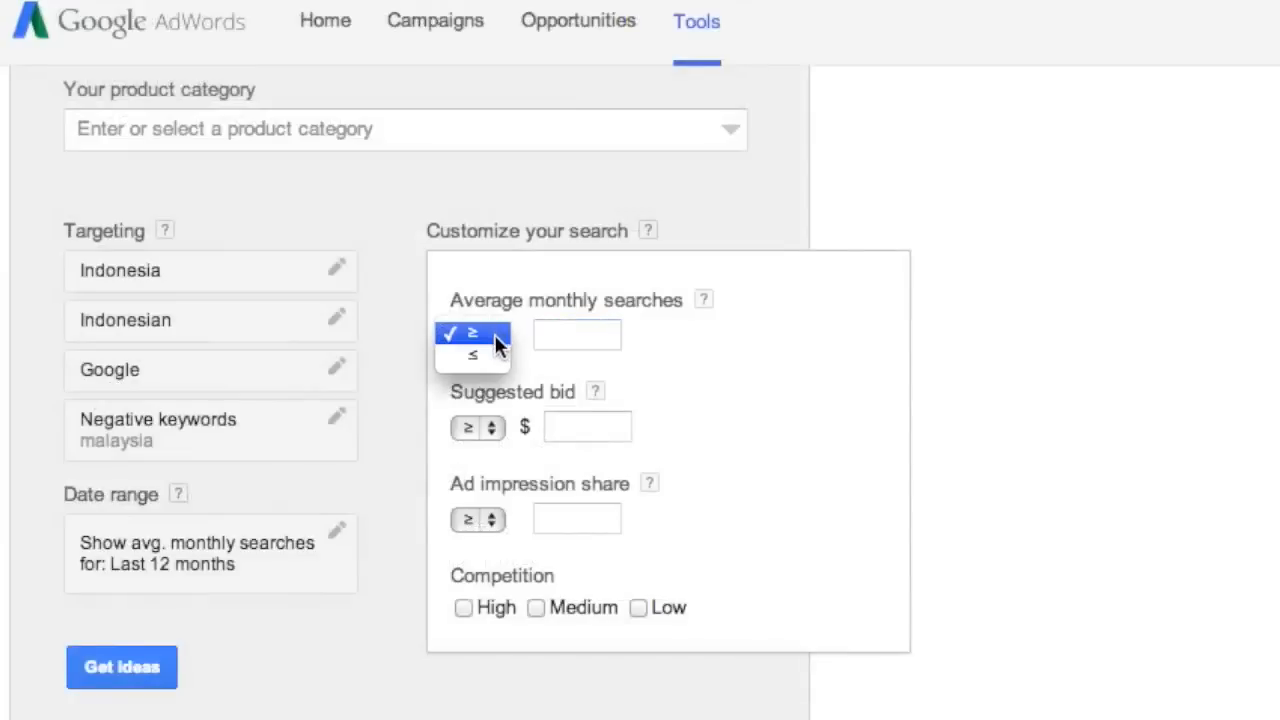
left_click(487, 360)
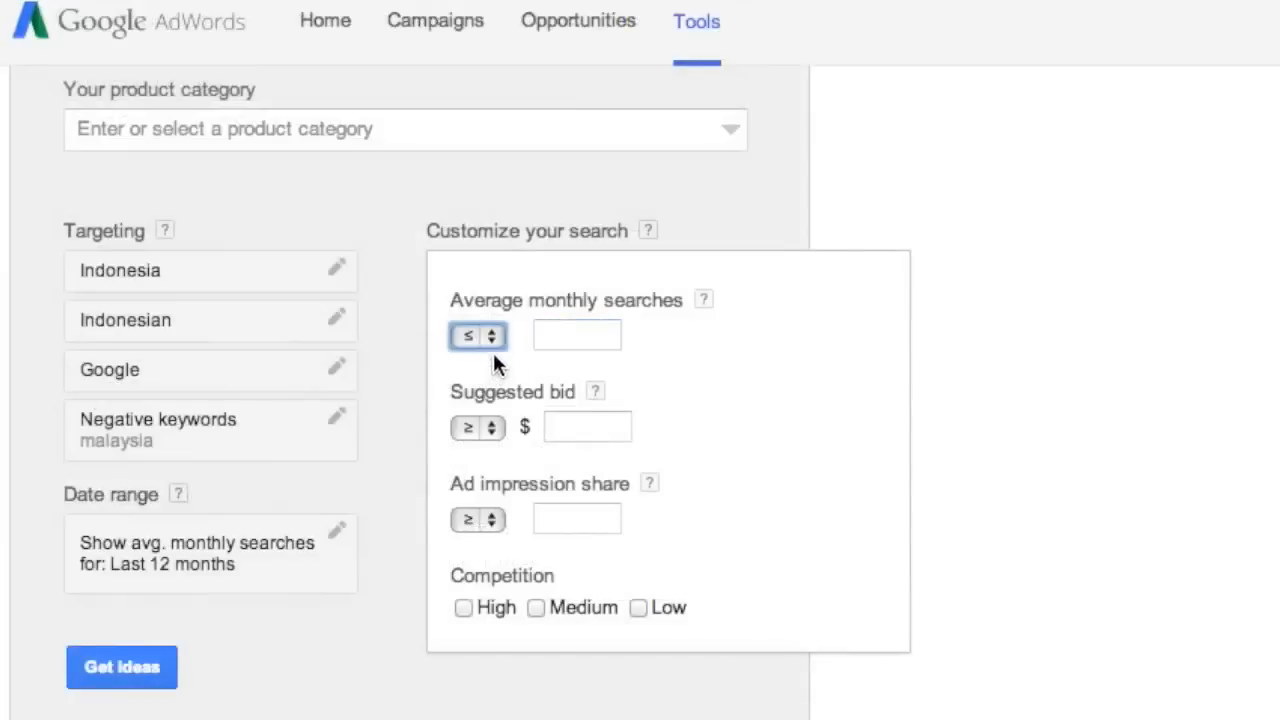
left_click(495, 336)
left_click(485, 313)
left_click(593, 332)
type("2000")
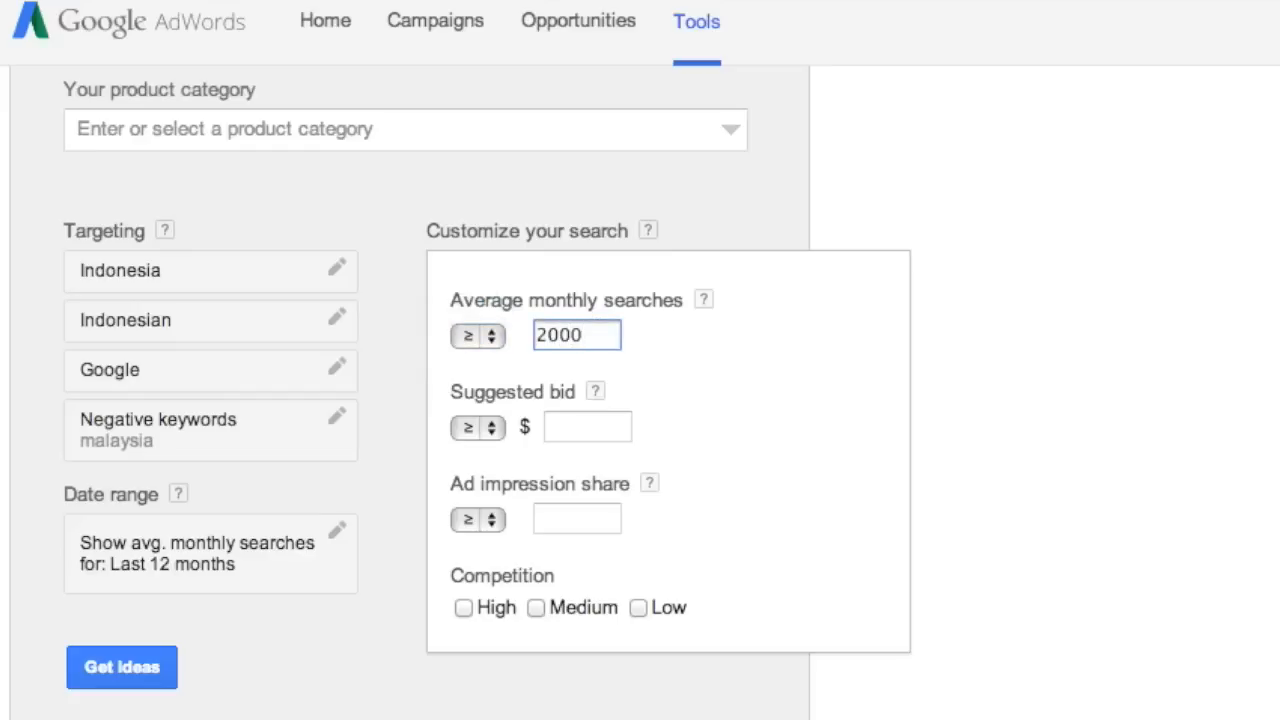
key("BackSpace")
key("BackSpace")
key("BackSpace")
key("BackSpace")
left_click(490, 337)
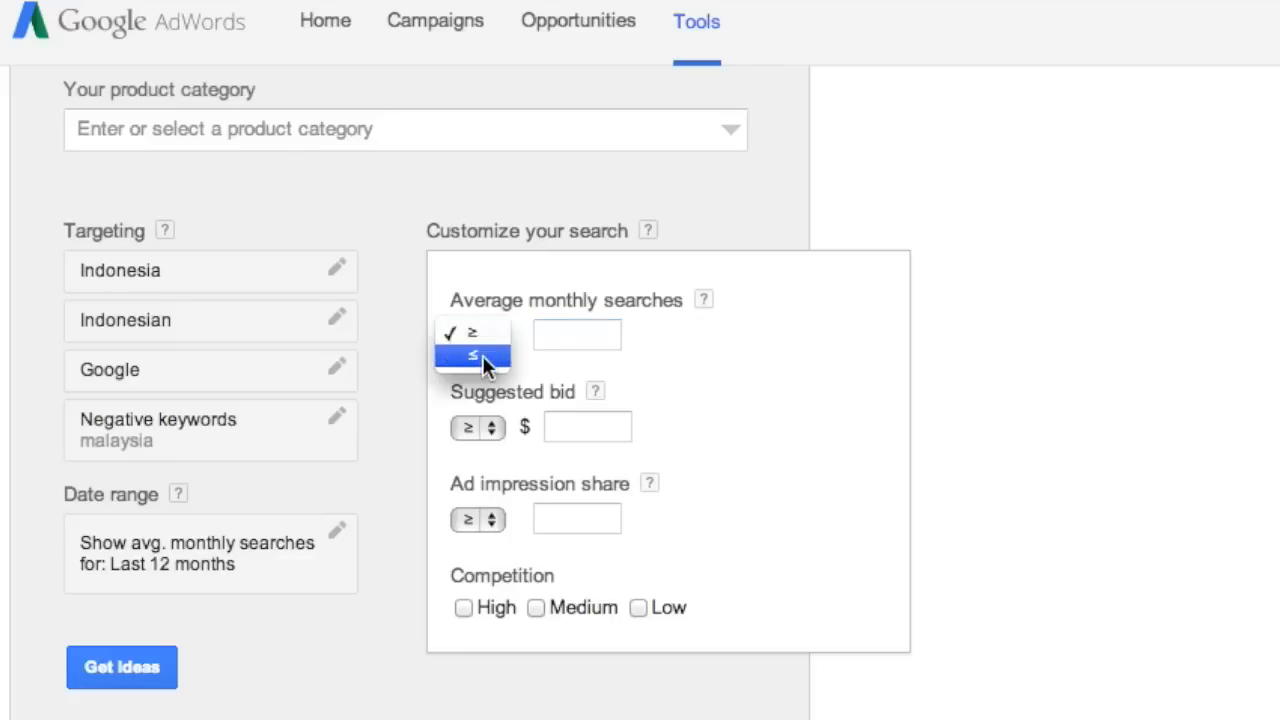
left_click(482, 355)
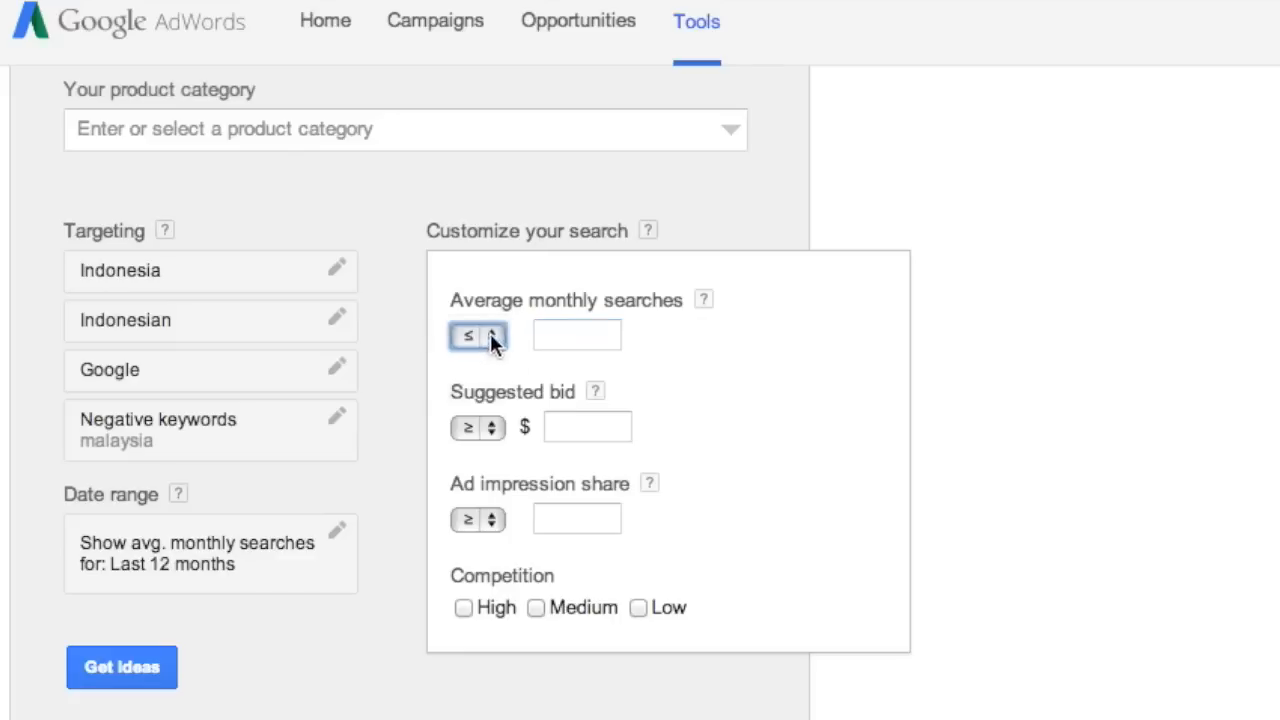
left_click(490, 337)
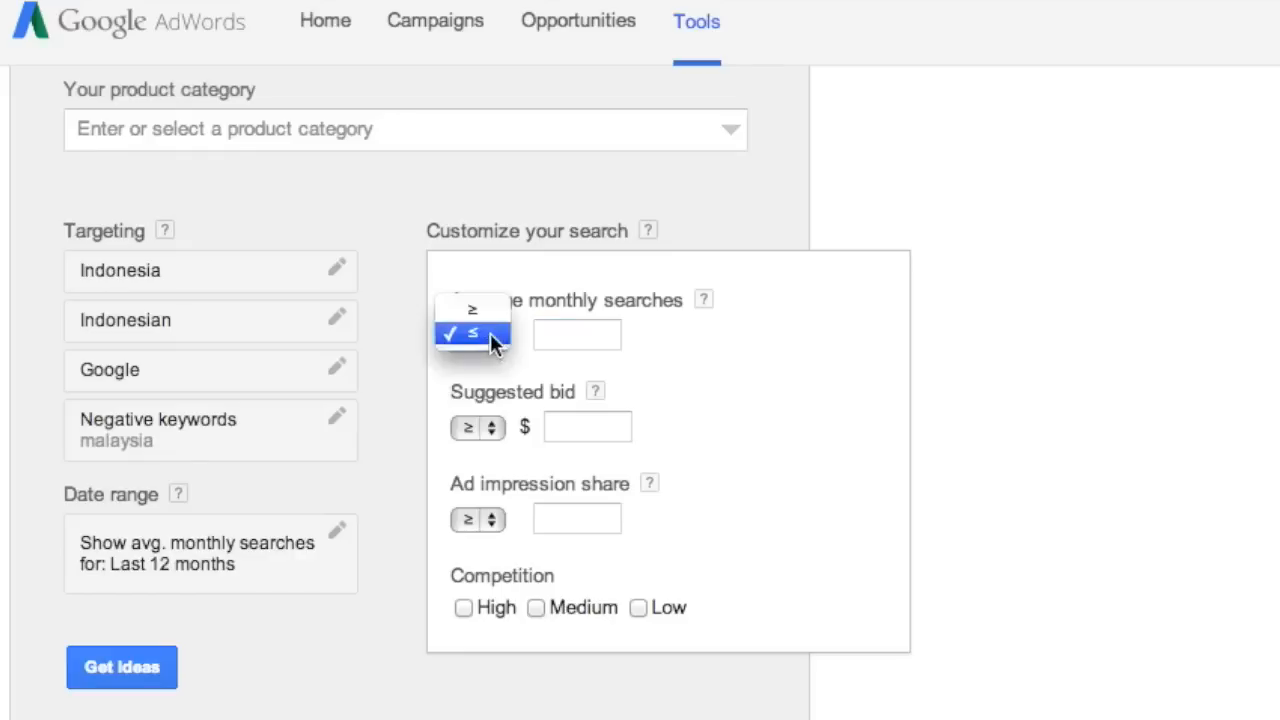
left_click(485, 310)
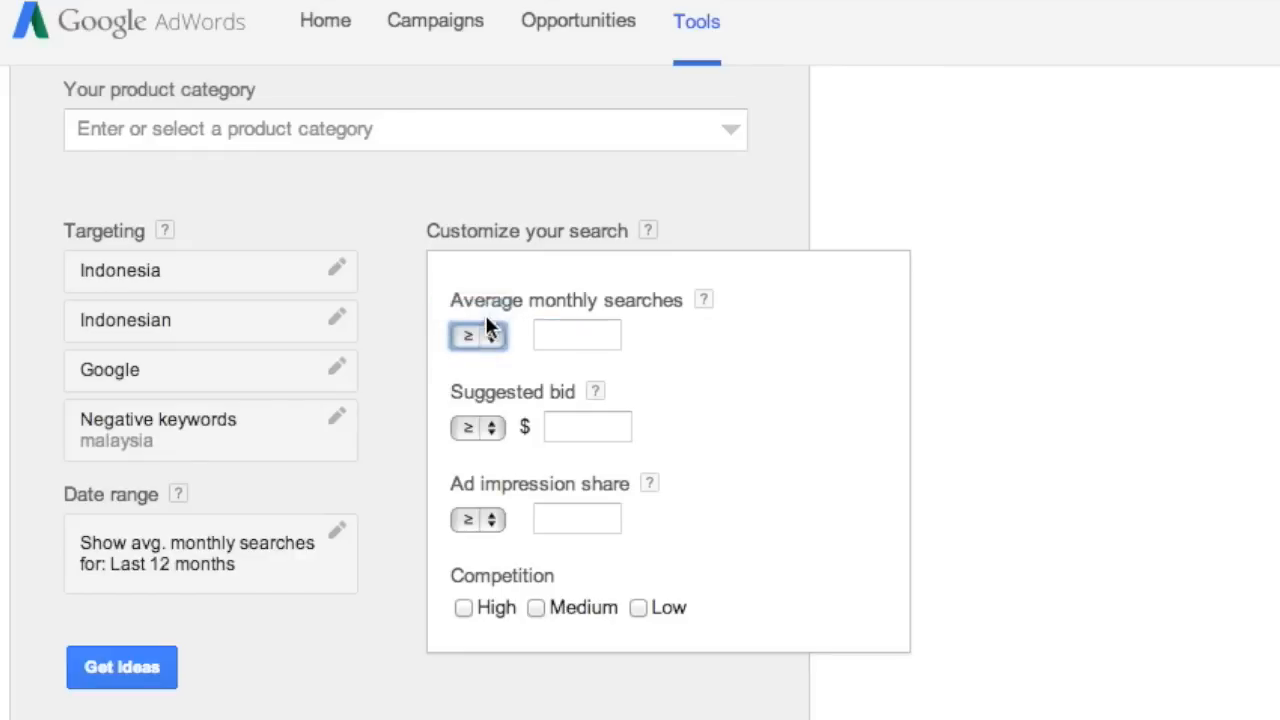
- Set the average monthly searches filter to ≥ 3000
left_click(591, 335)
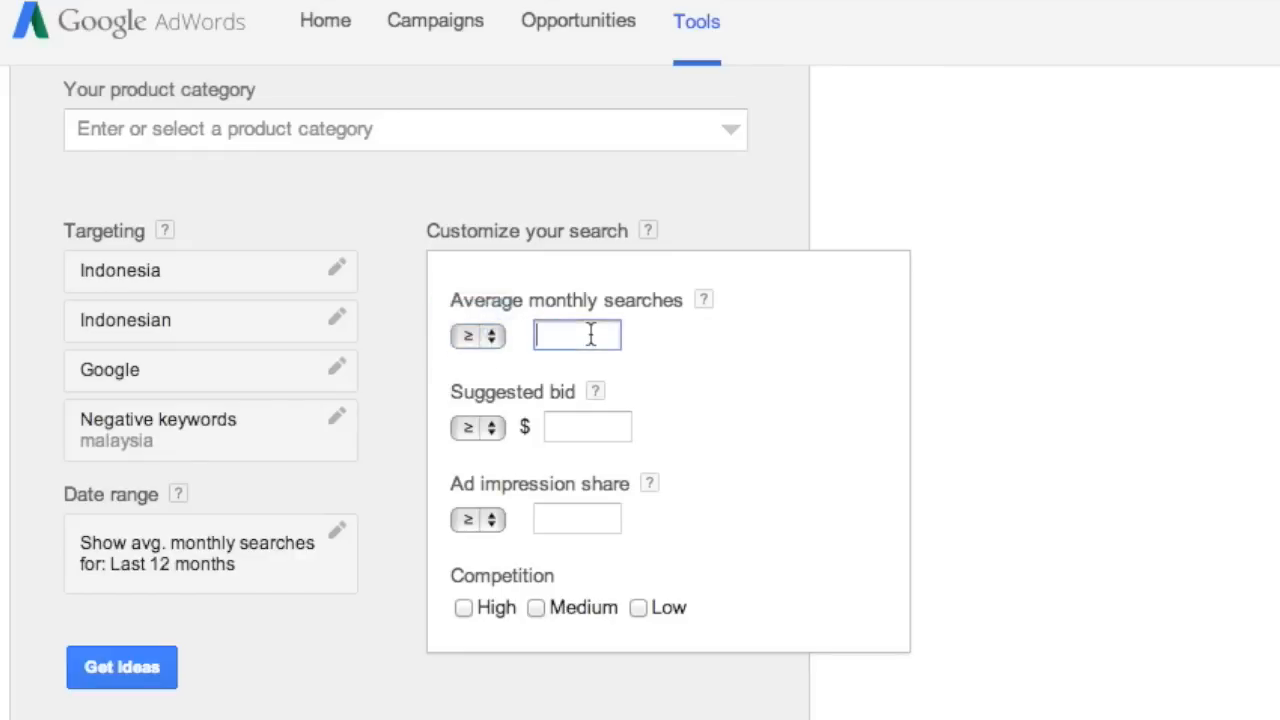
type("3000")
scroll(675, 420, "down", 1)
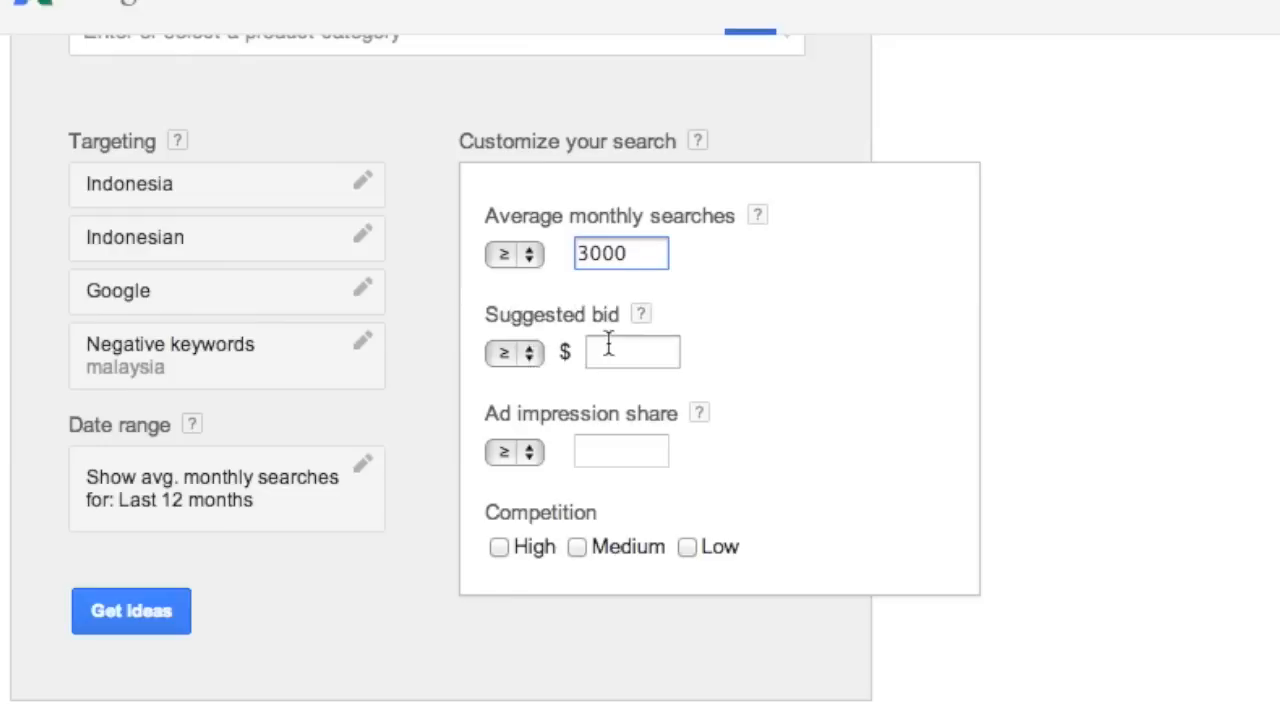
scroll(799, 335, "up", 1)
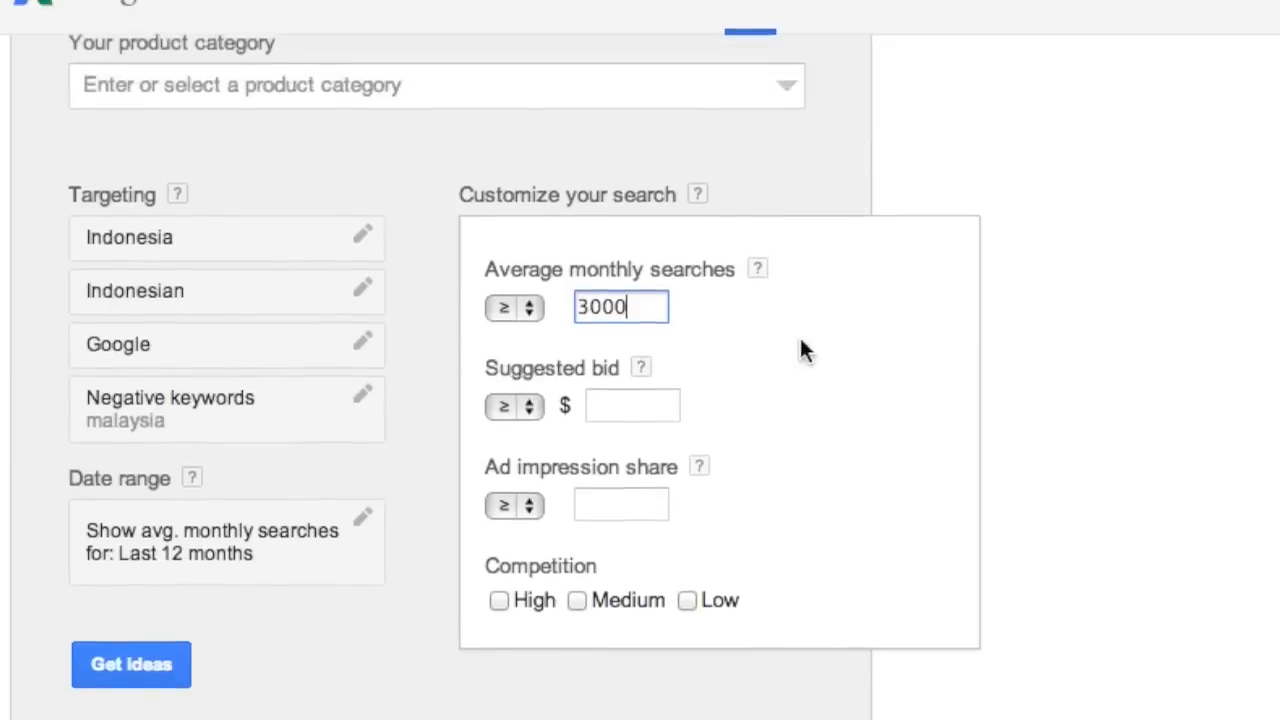
- Try a suggested bid filter of ≥ $1 and clear the amount again
left_click(533, 410)
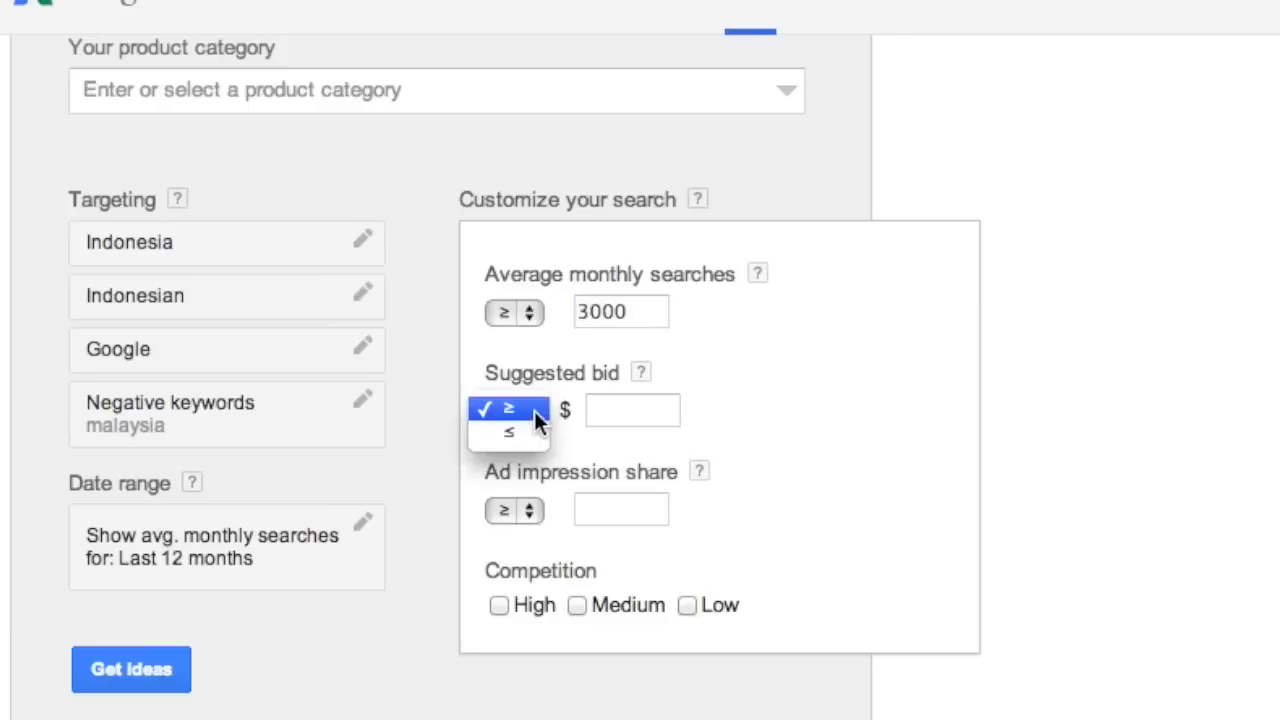
left_click(534, 411)
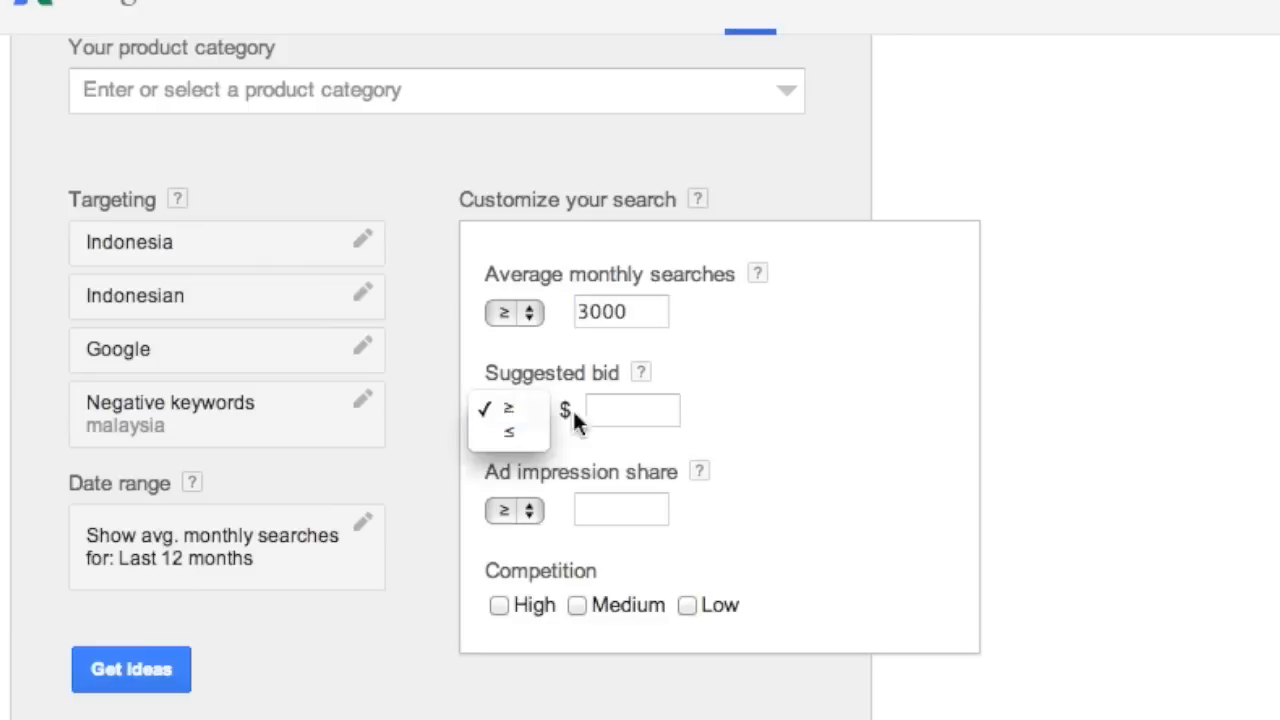
left_click(669, 409)
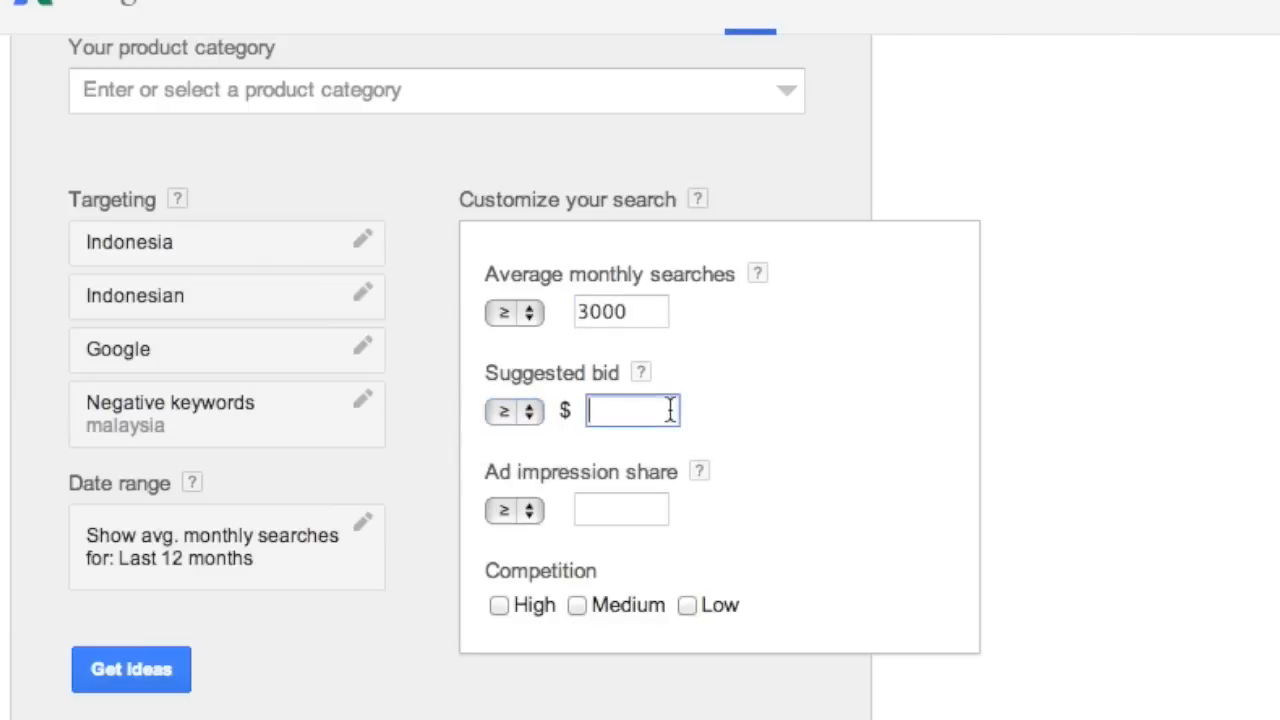
type("1")
key("BackSpace")
left_click(742, 433)
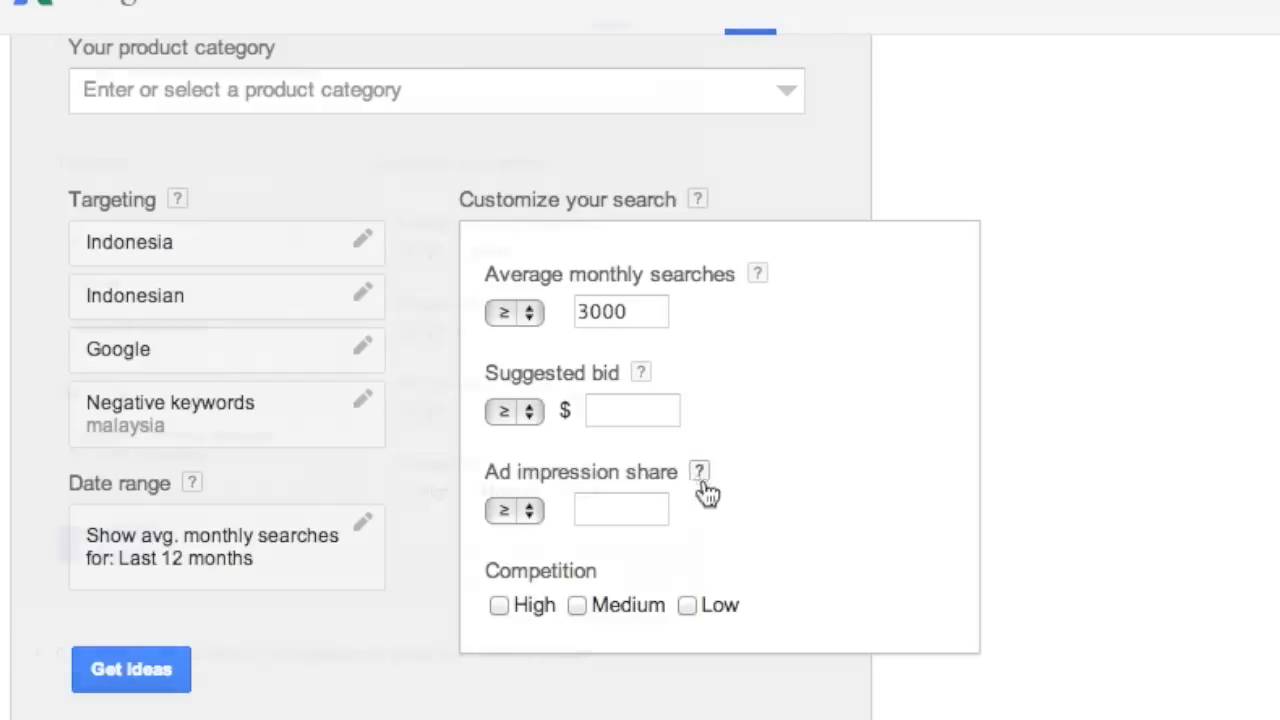
- Read the explanation of the ad impression share filter and leave its value empty
left_click(574, 388)
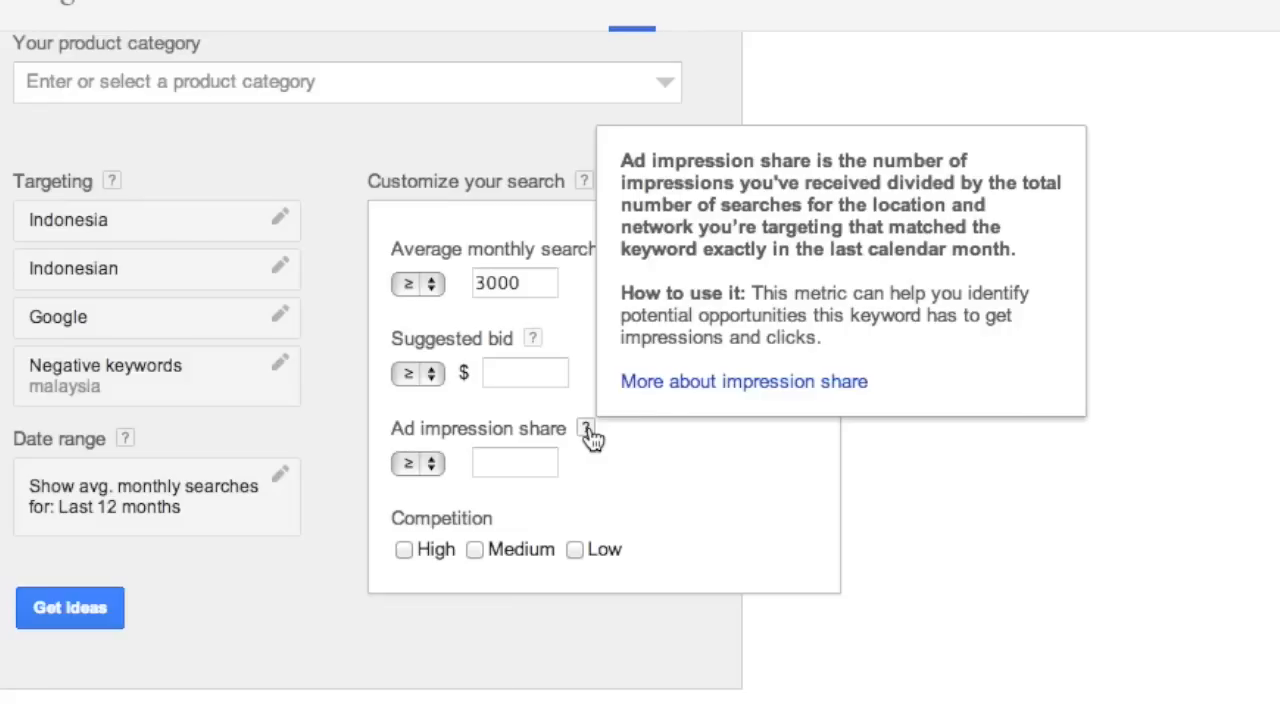
left_click(522, 459)
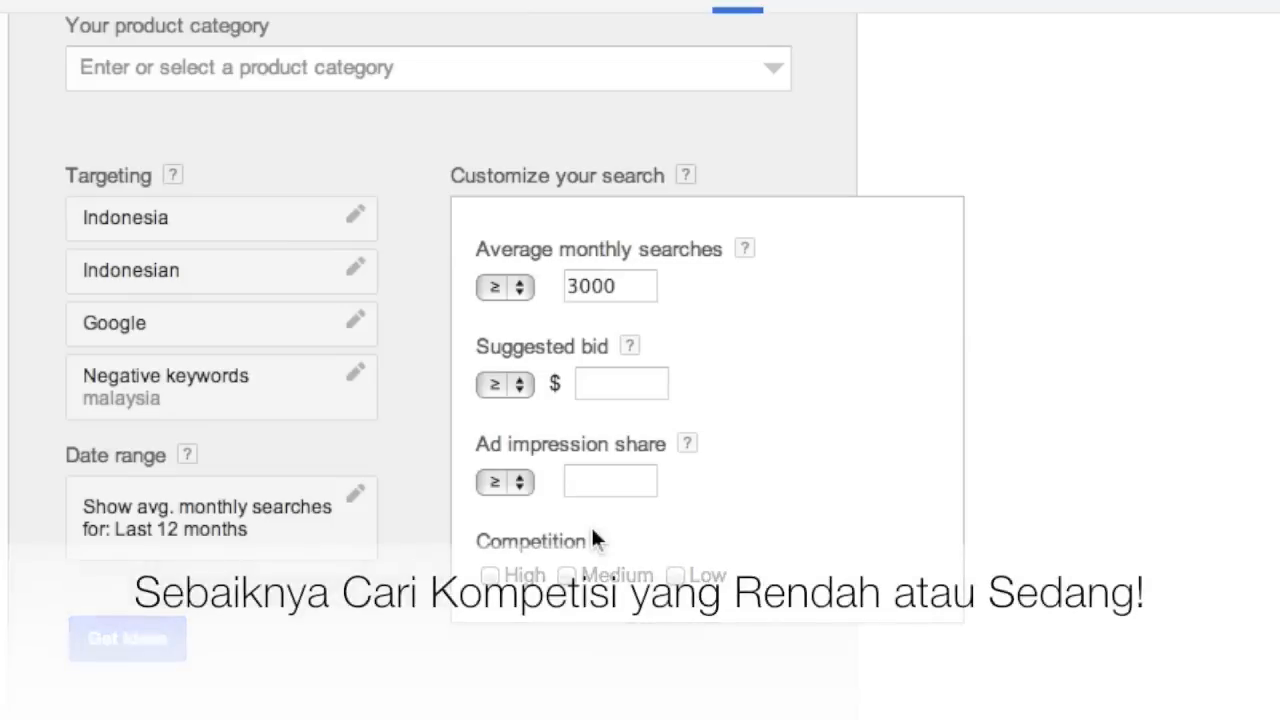
- Restrict the competition filter to Medium and Low and close the keyword filters
left_click(675, 573)
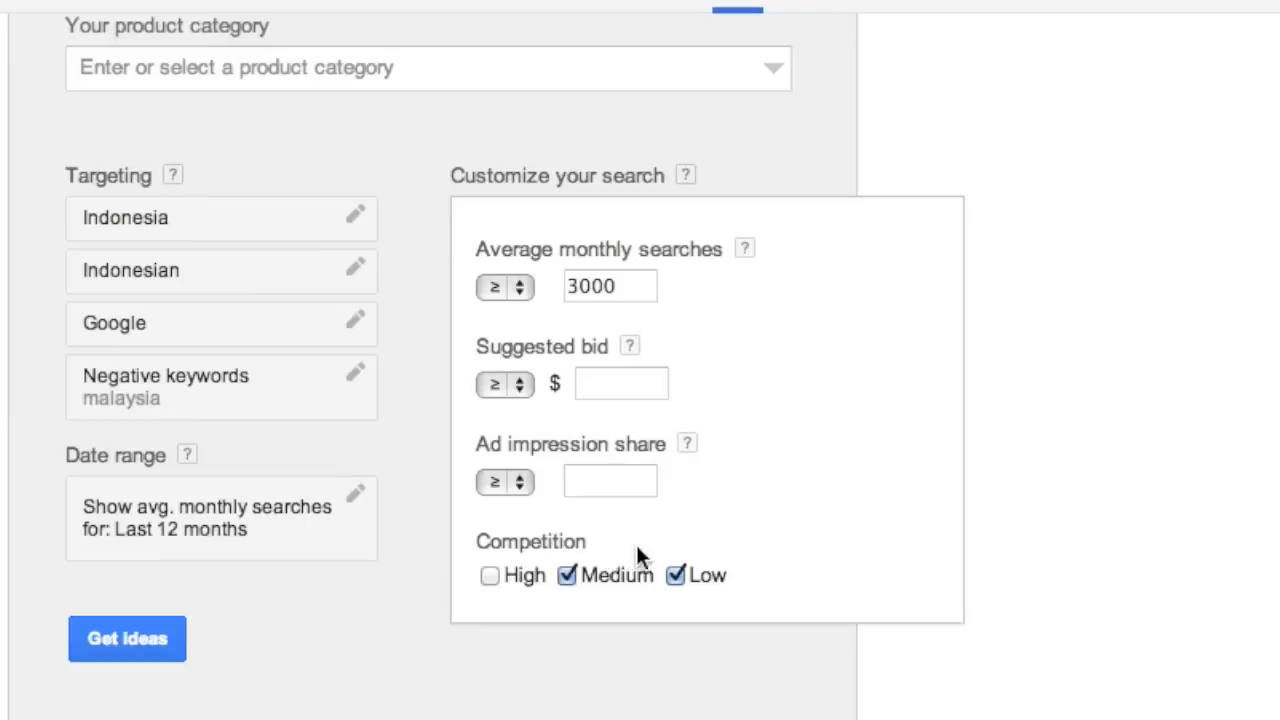
left_click(489, 575)
scroll(455, 215, "up", 3)
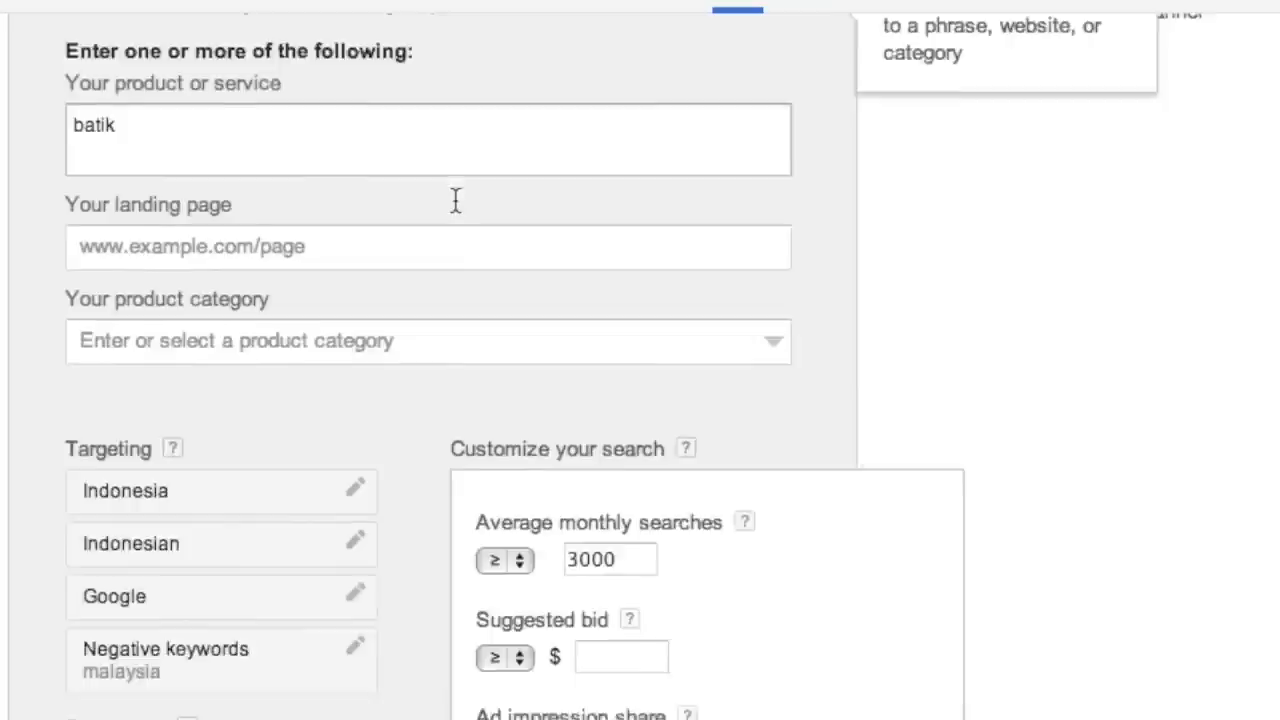
scroll(455, 205, "down", 3)
left_click(293, 620)
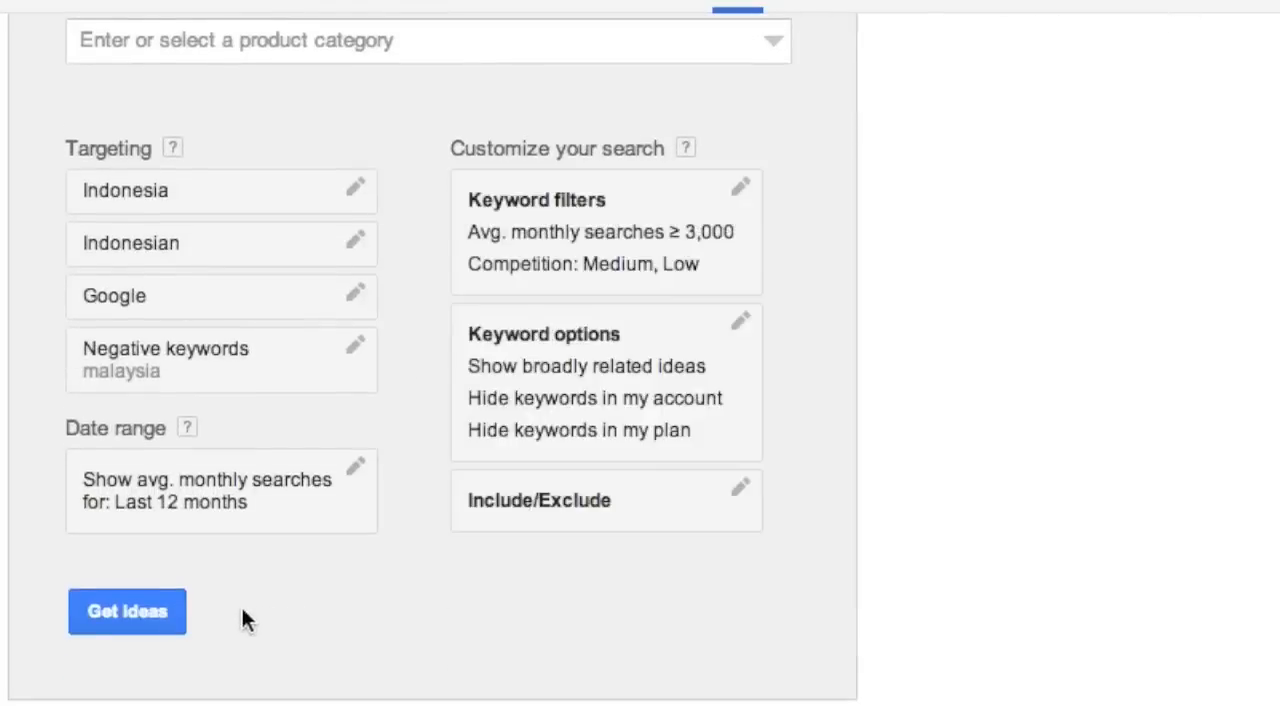
- Get the ideas for "batik" and view the monthly search volume chart and ad group ideas
left_click(170, 610)
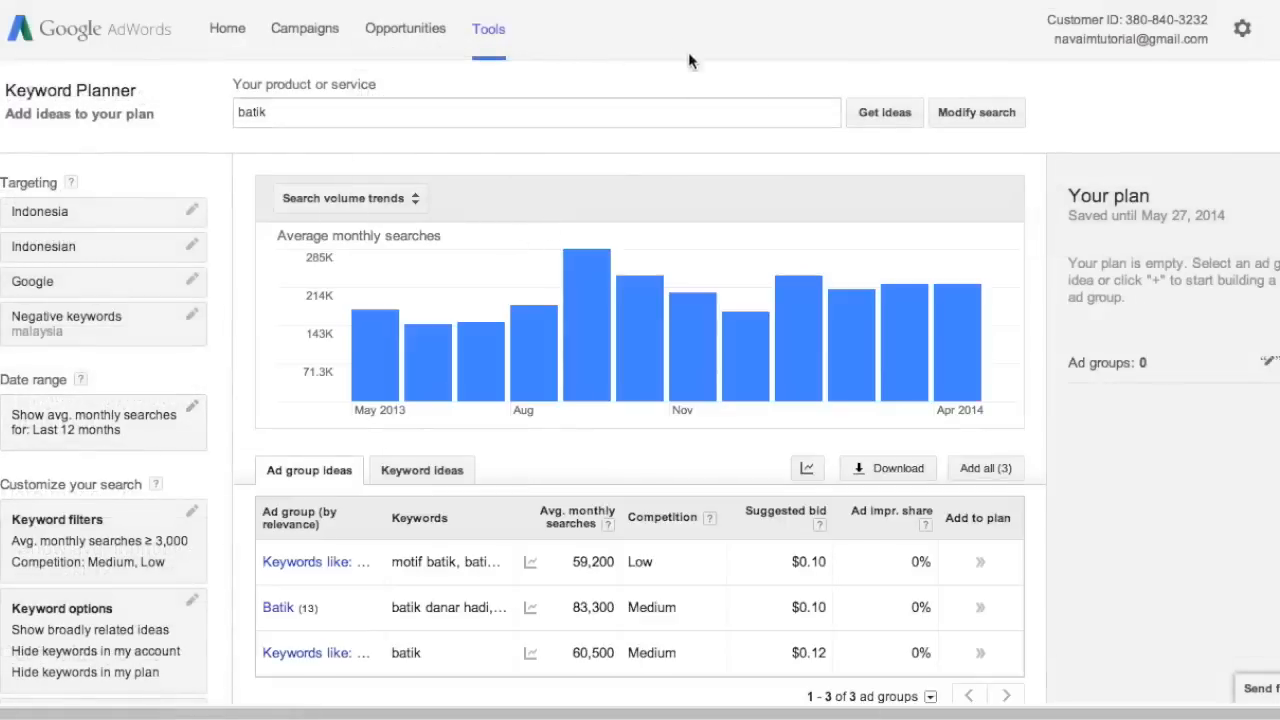
mouse_move(479, 404)
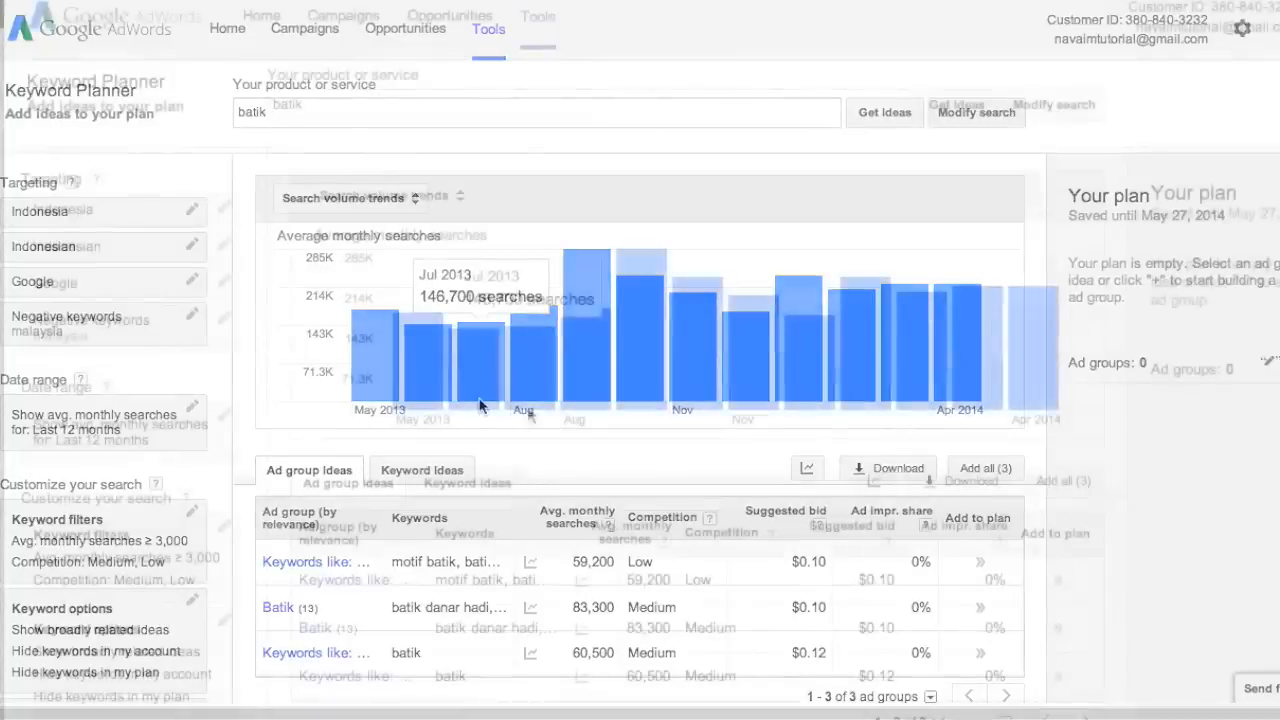
scroll(479, 404, "down", 2)
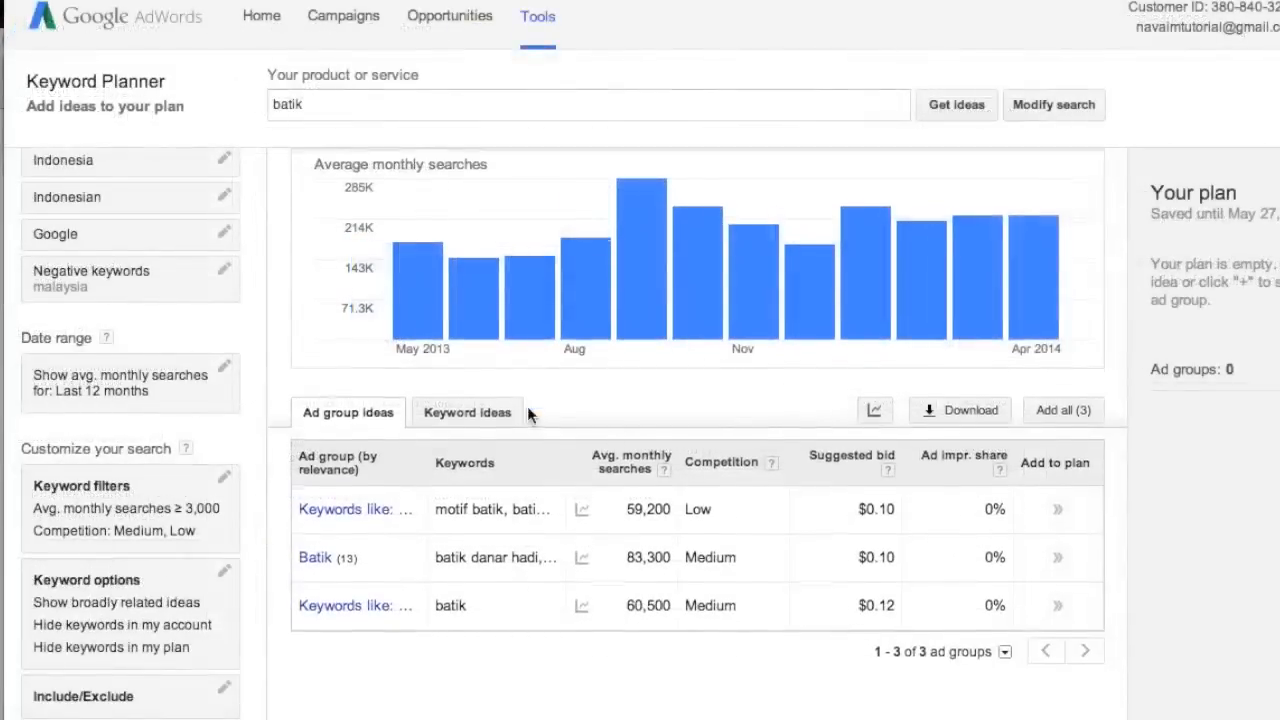
- Show the individual keyword ideas for "batik" and look through the whole list
scroll(527, 410, "up", 2)
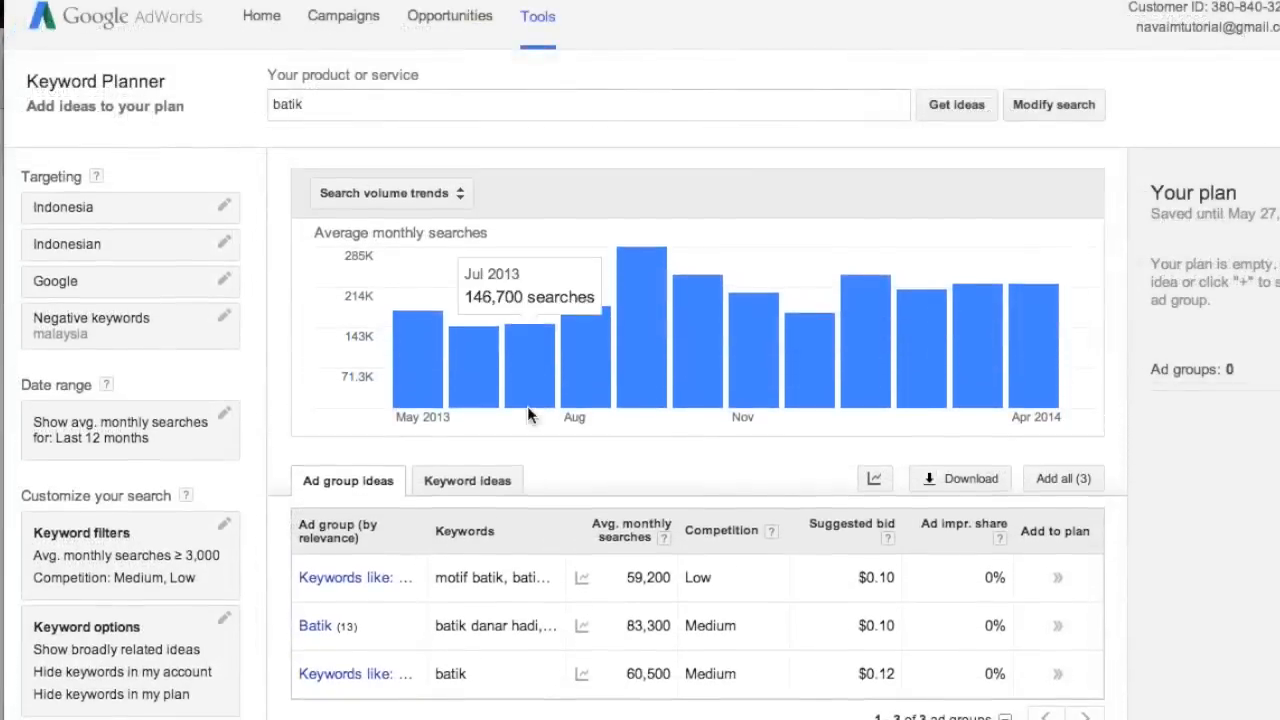
scroll(529, 415, "down", 2)
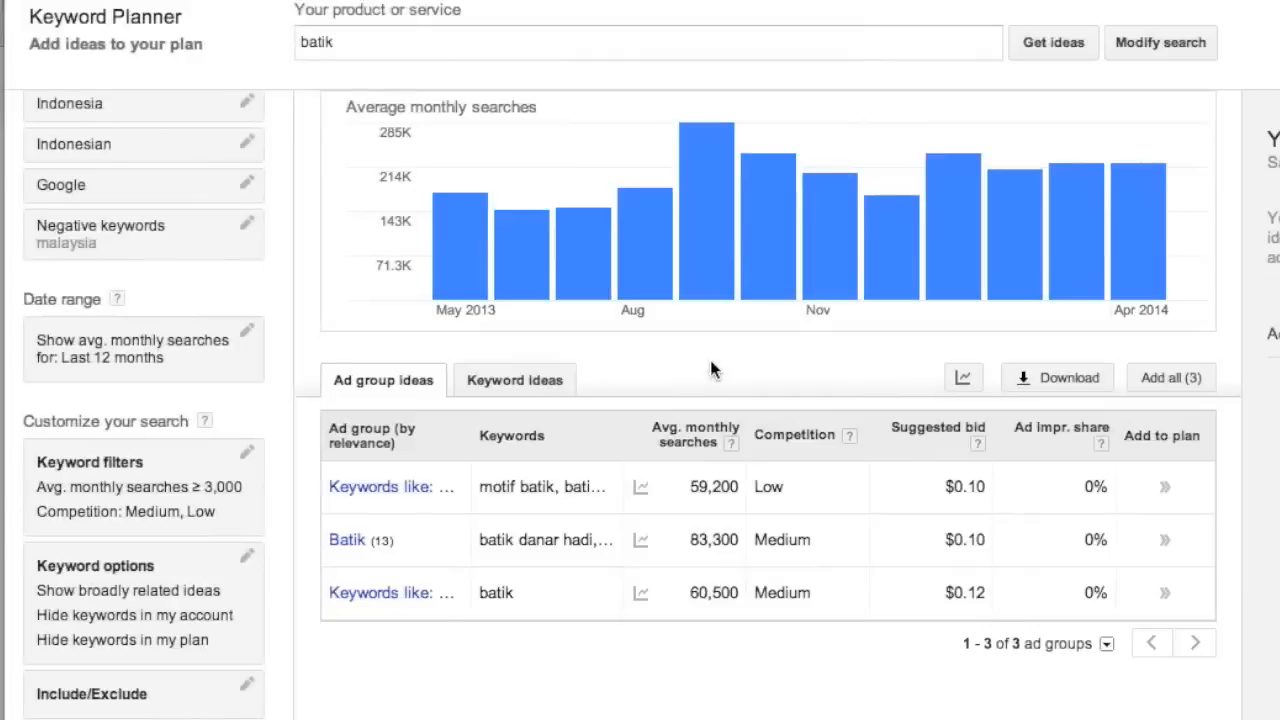
left_click(512, 384)
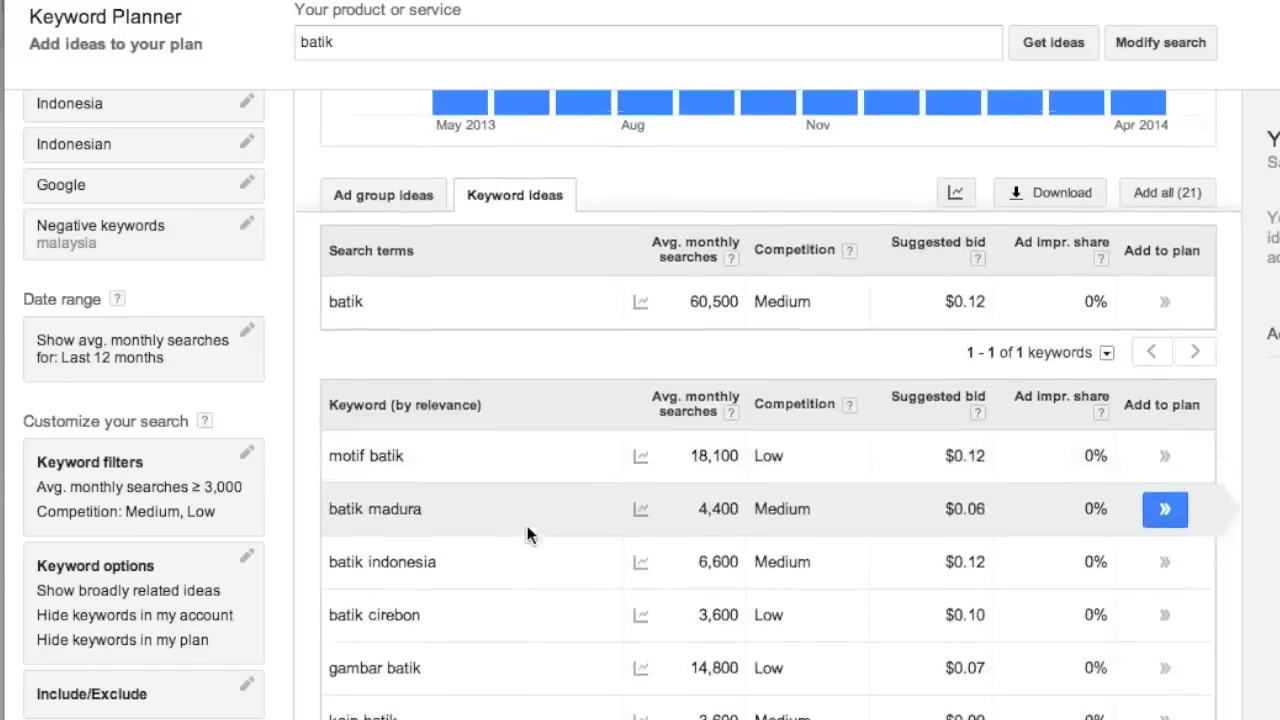
scroll(528, 527, "down", 1)
scroll(528, 527, "up", 2)
scroll(528, 527, "down", 1)
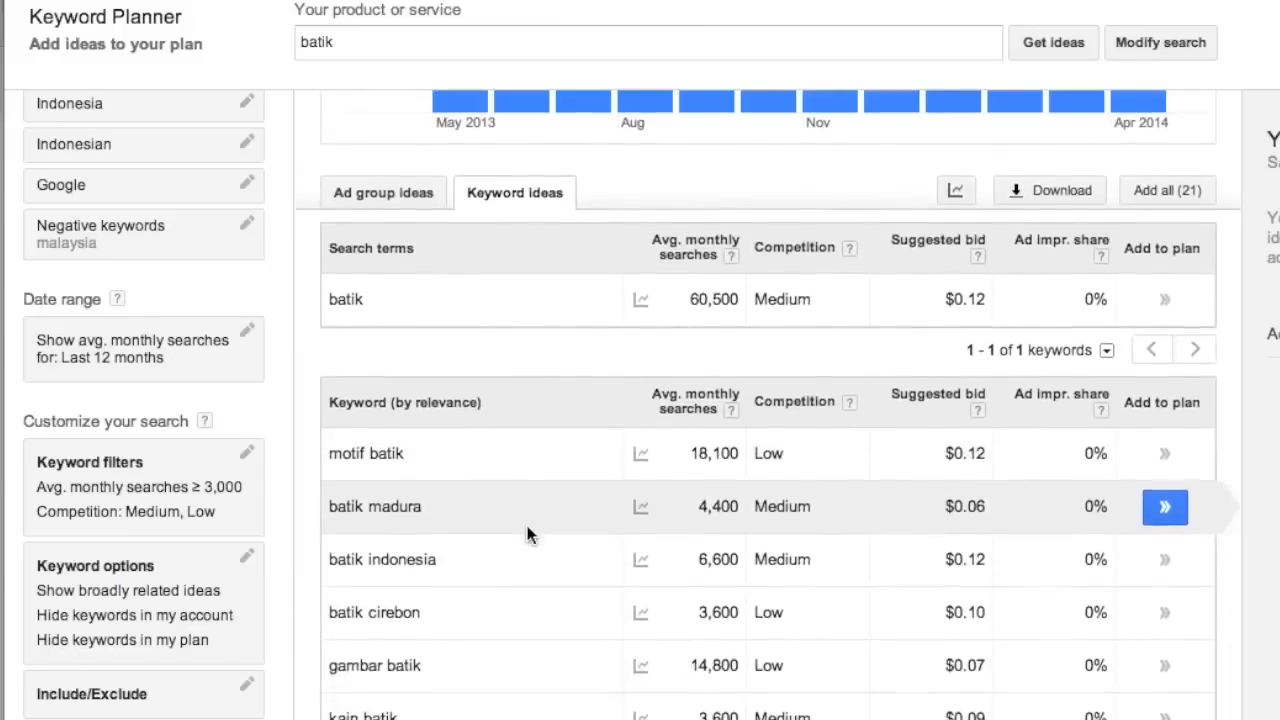
scroll(528, 532, "down", 5)
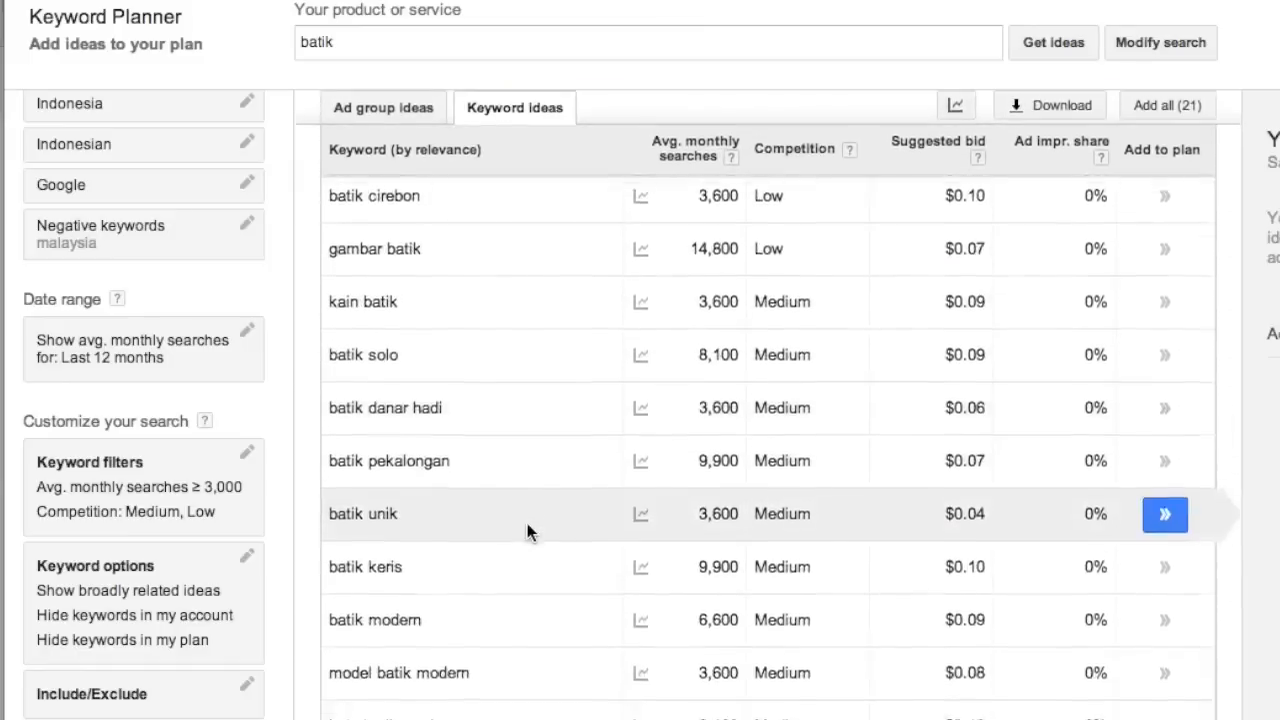
scroll(527, 523, "up", 4)
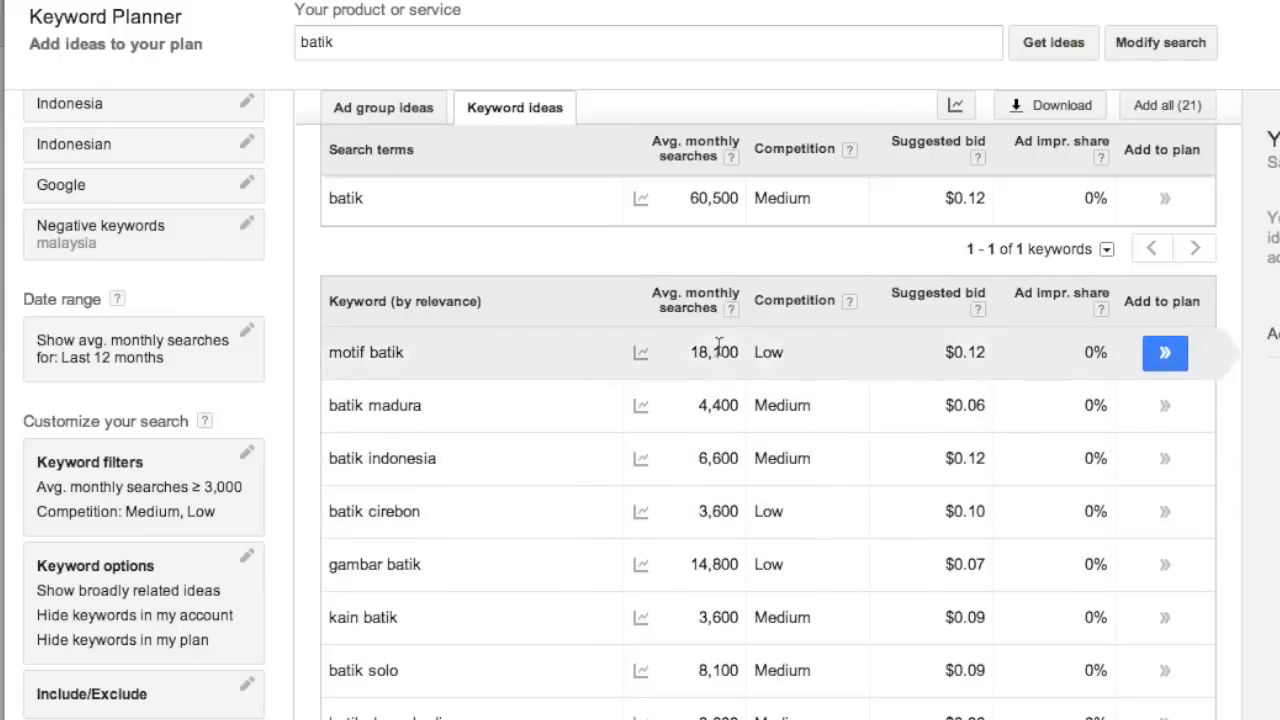
- Compare the average monthly searches and competition of the batik keyword ideas
scroll(728, 538, "down", 3)
scroll(728, 538, "up", 4)
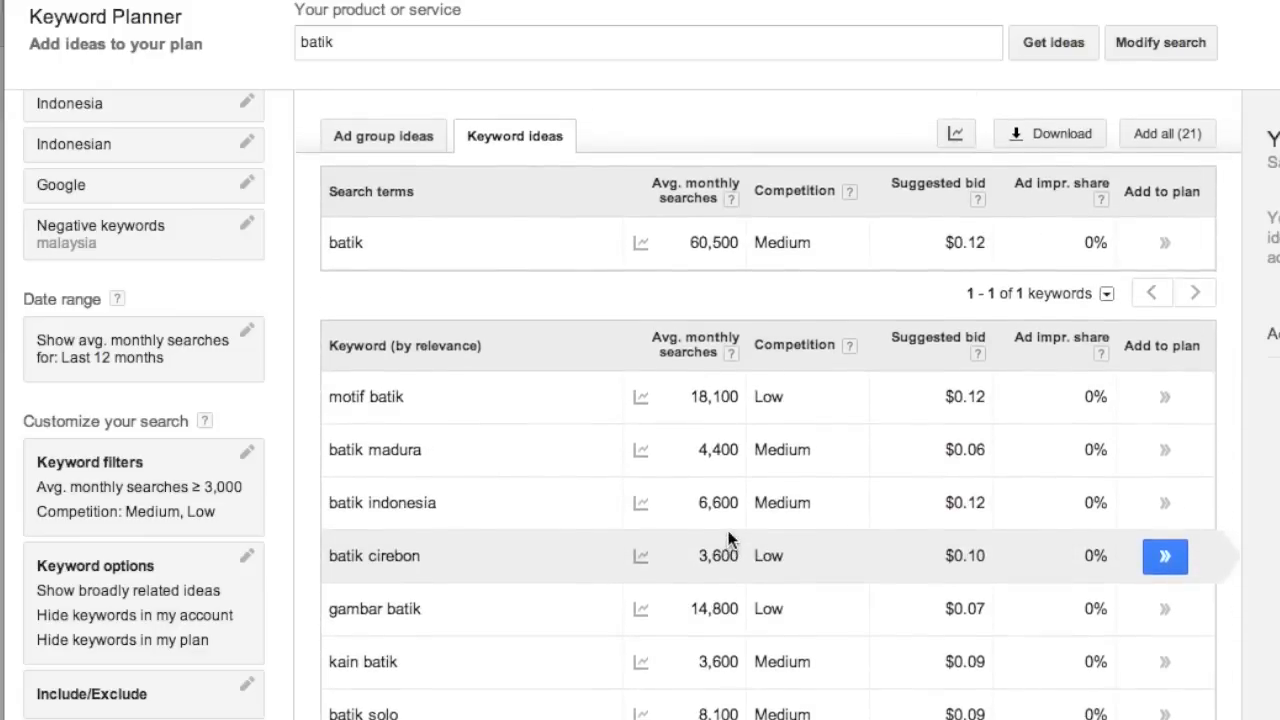
scroll(728, 538, "down", 3)
scroll(728, 538, "up", 3)
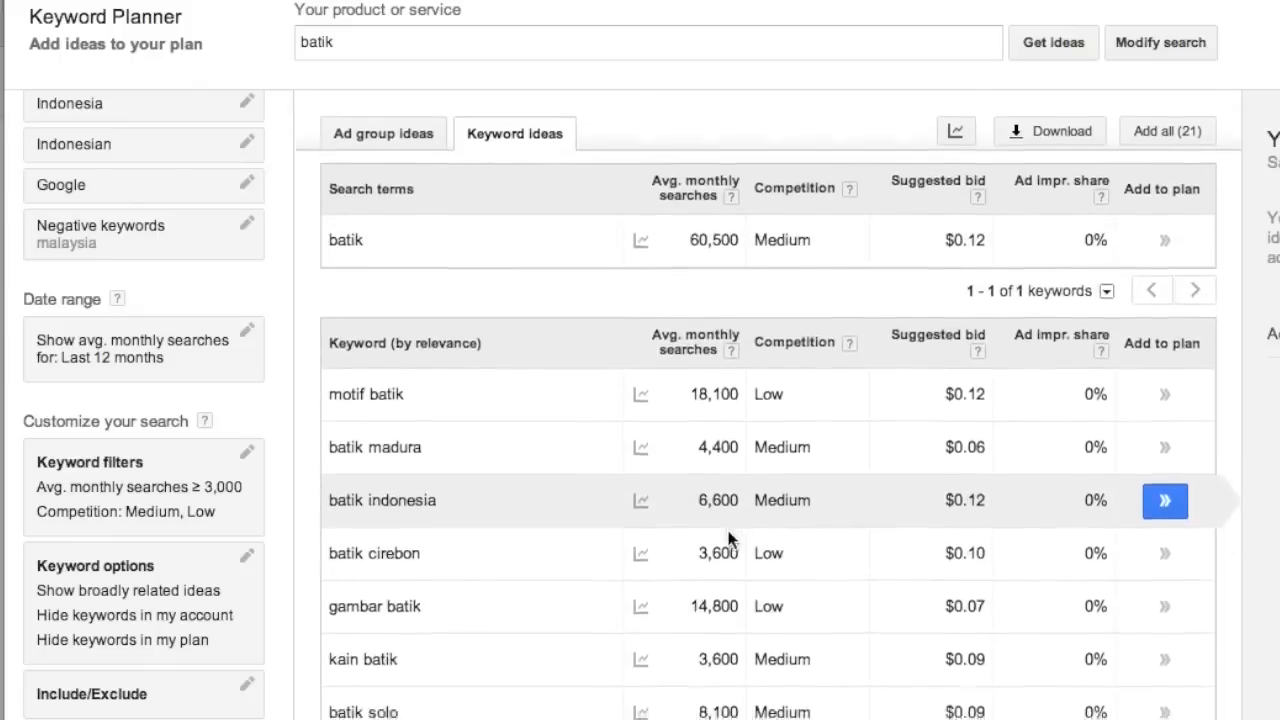
scroll(724, 532, "down", 5)
scroll(731, 514, "up", 2)
scroll(731, 514, "up", 6)
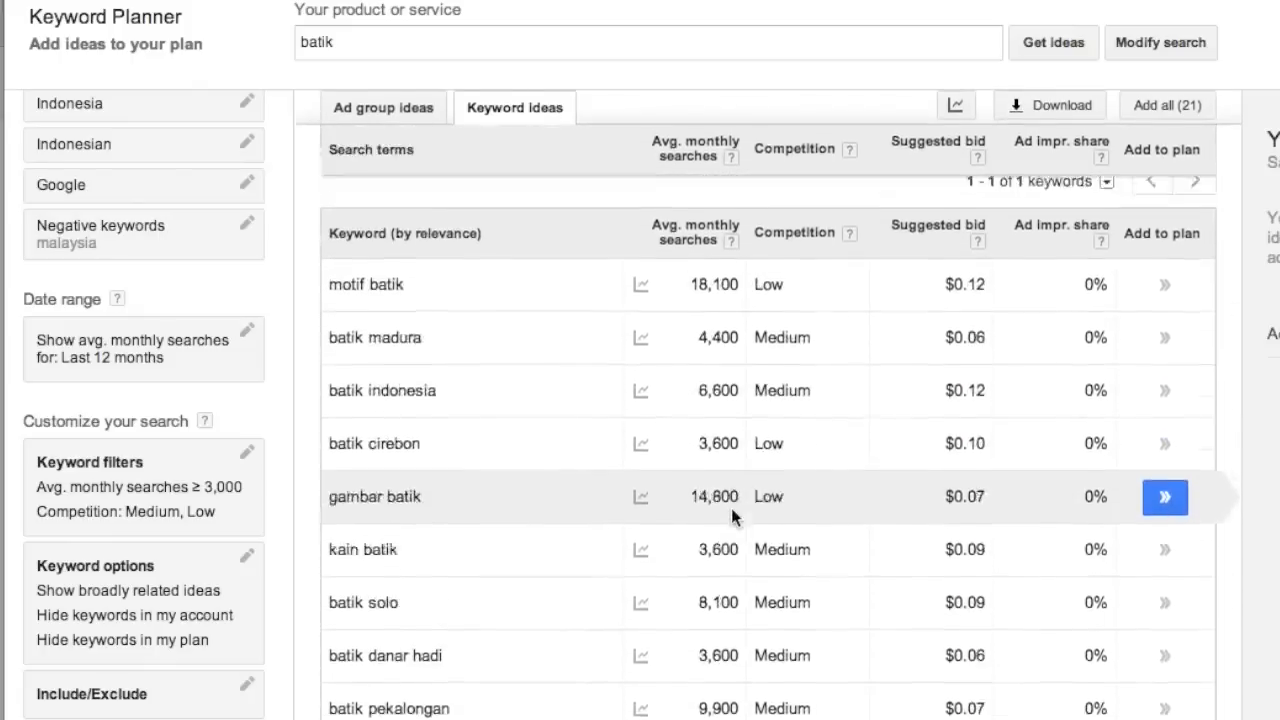
scroll(731, 514, "down", 3)
scroll(731, 508, "down", 3)
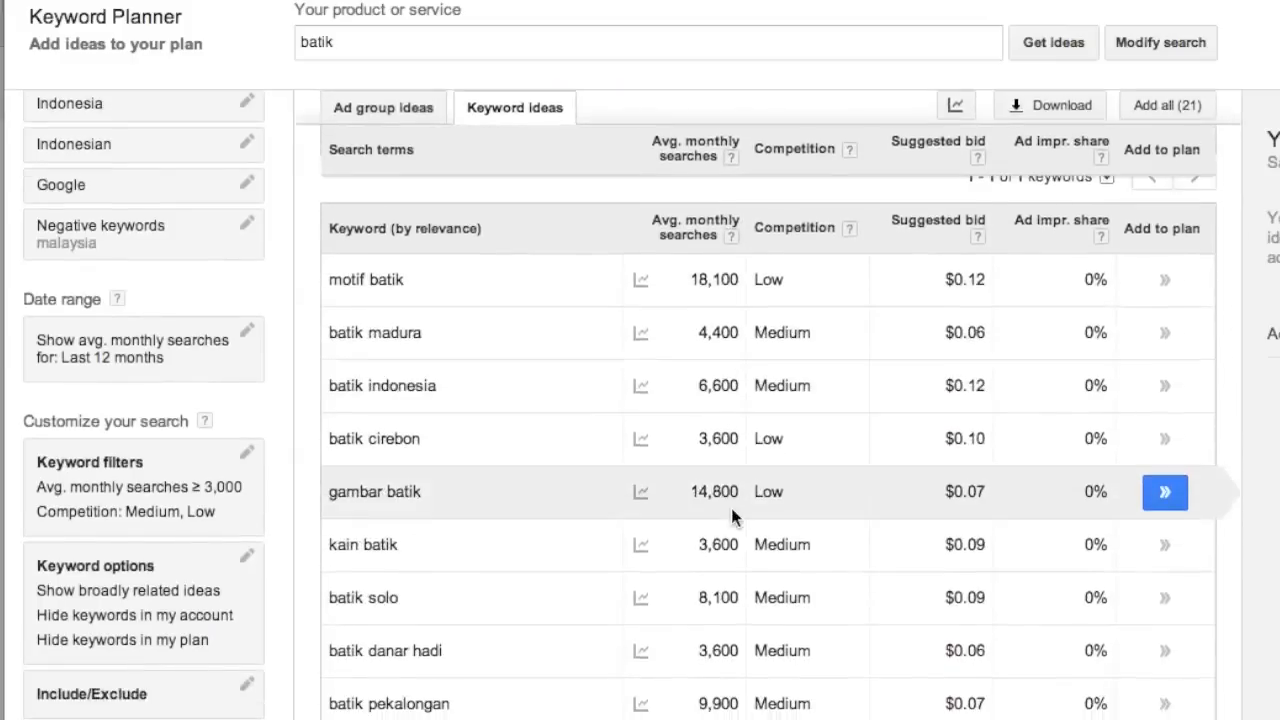
scroll(731, 508, "up", 5)
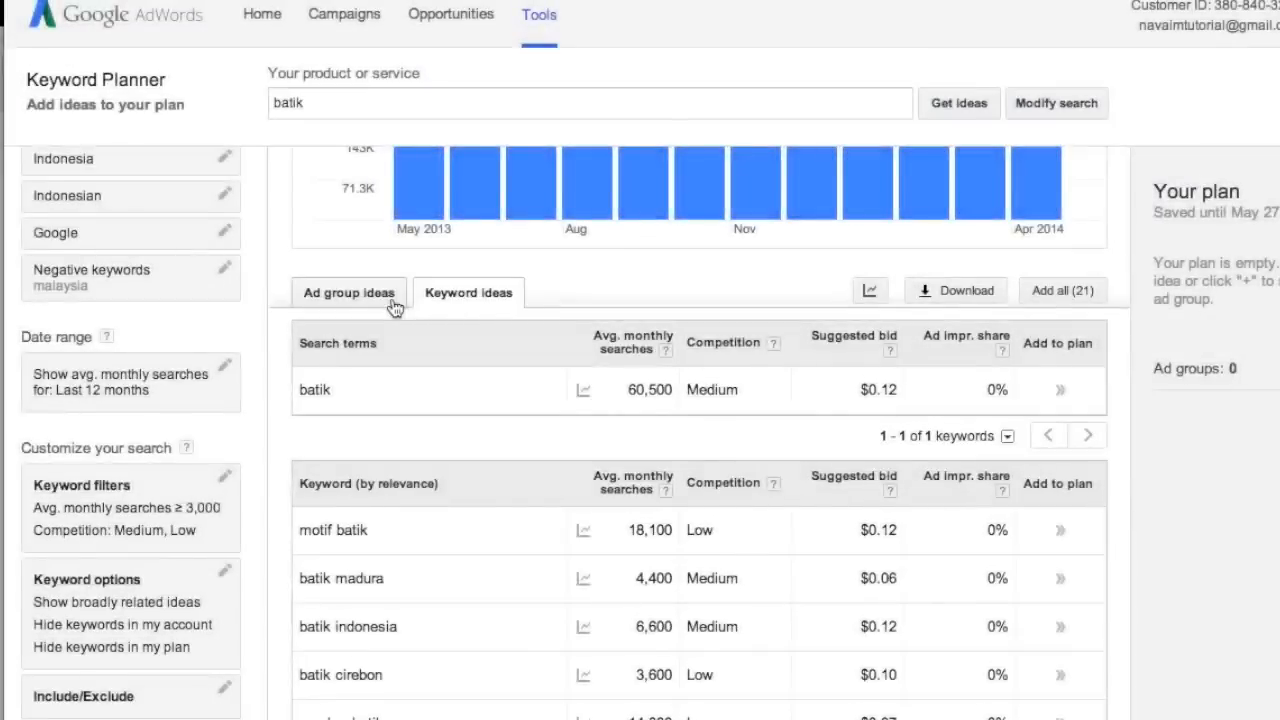
- Return to the ad group ideas and examine the keywords in the "Keywords like: Motif Batik" group
left_click(395, 307)
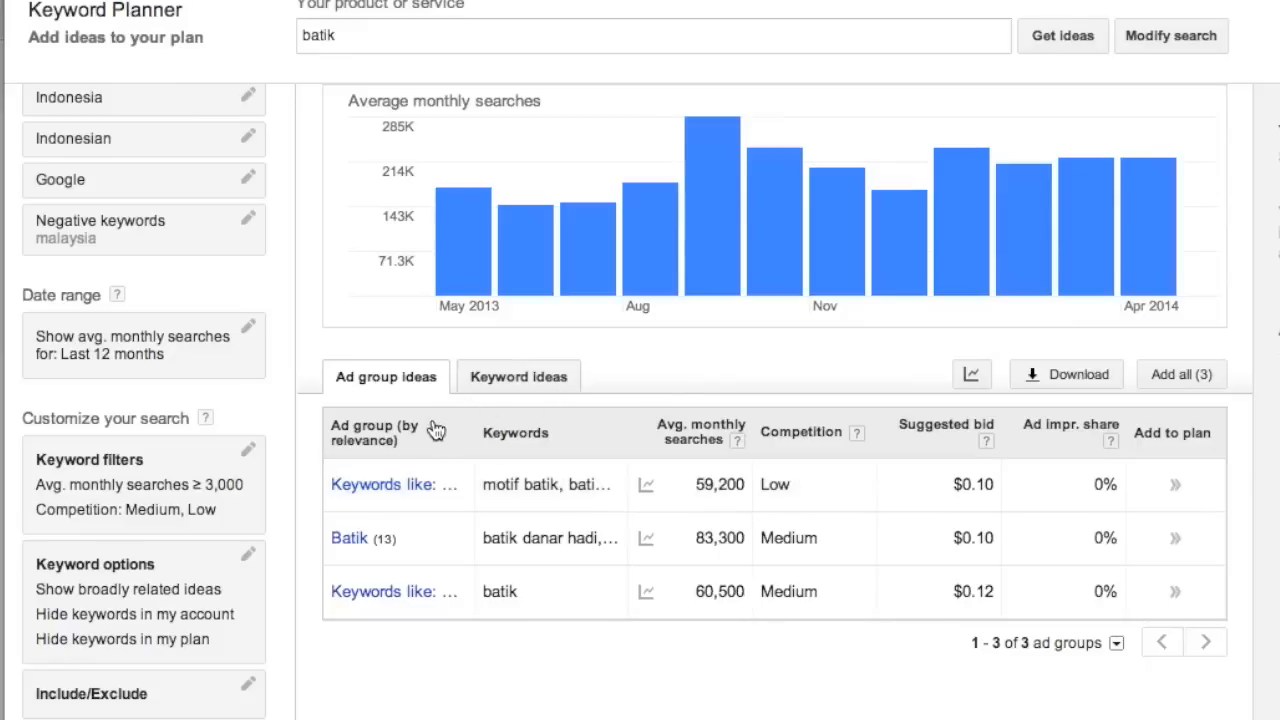
left_click(385, 485)
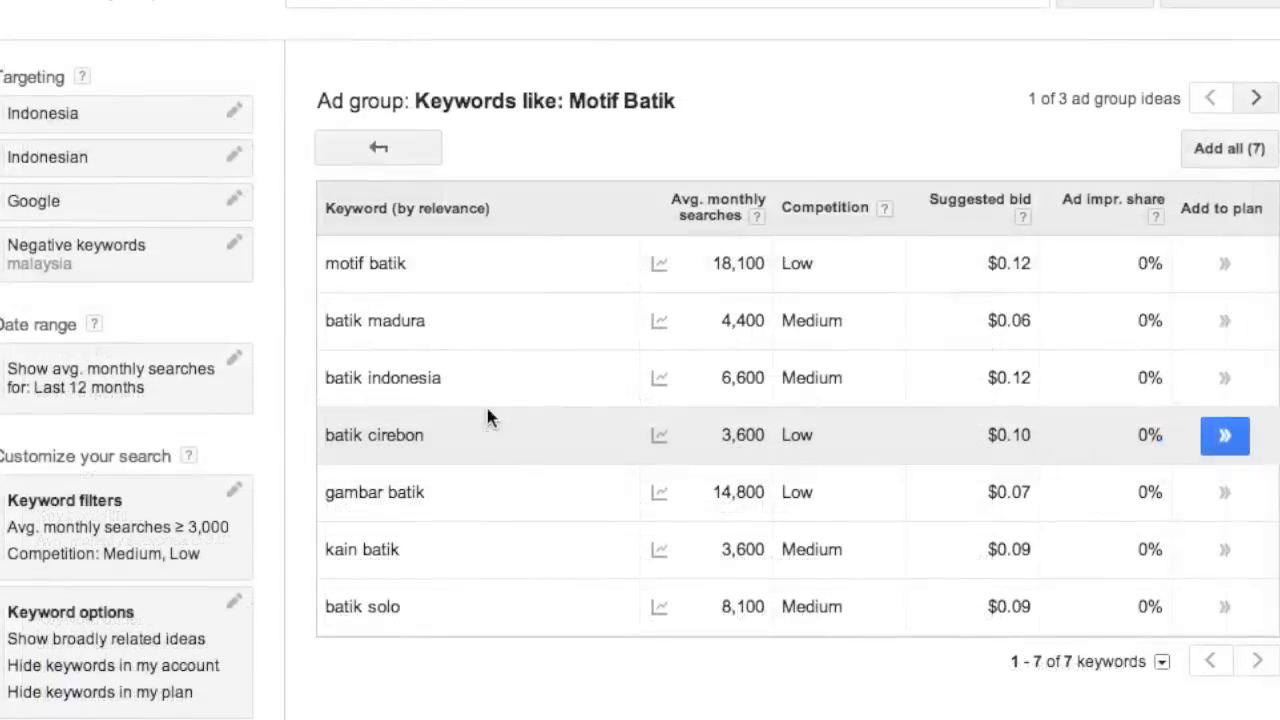
scroll(487, 408, "down", 2)
scroll(487, 408, "up", 2)
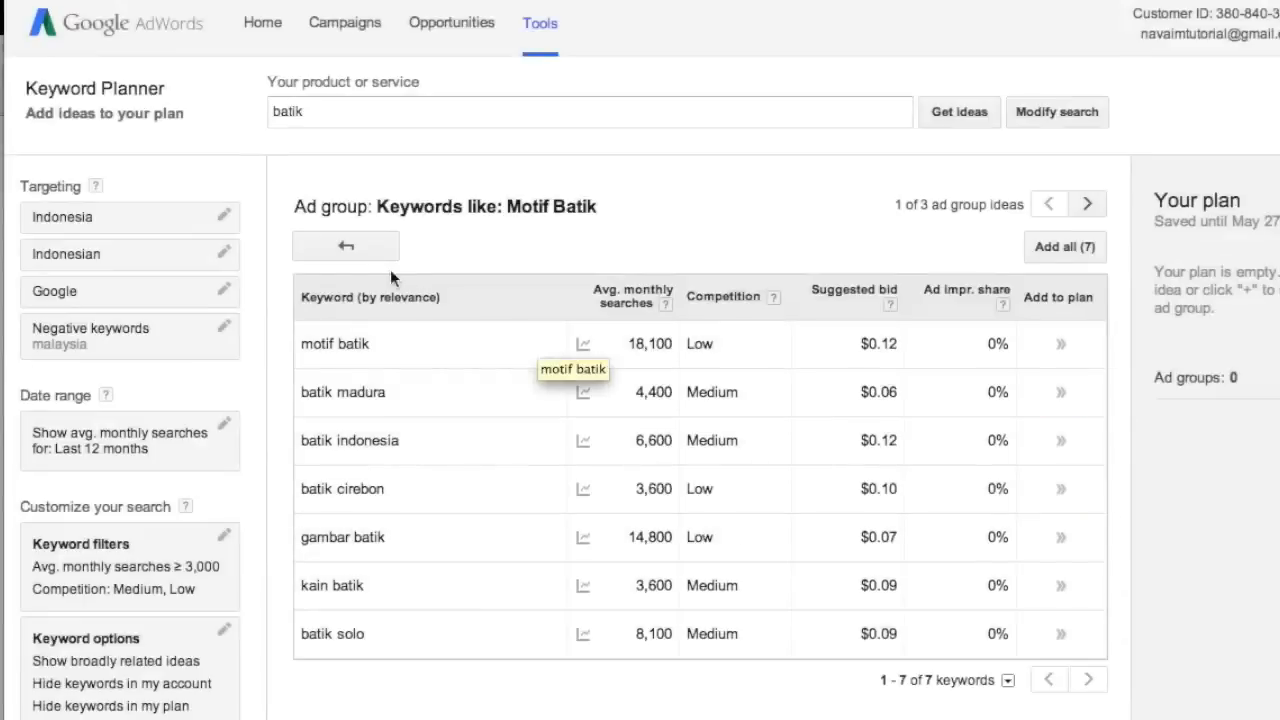
- Leave the Motif Batik ad group and look through the full list of keyword ideas again
left_click(360, 254)
left_click(443, 491)
scroll(572, 520, "down", 2)
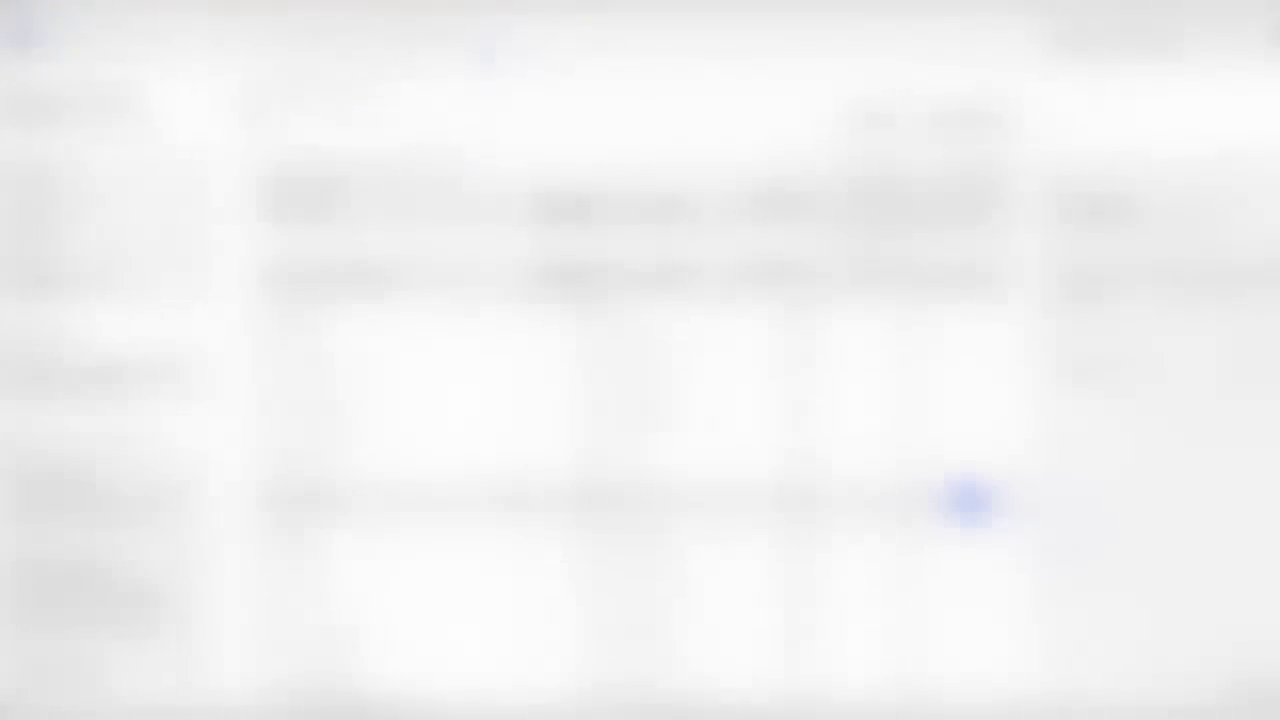
scroll(511, 490, "up", 2)
scroll(511, 490, "down", 3)
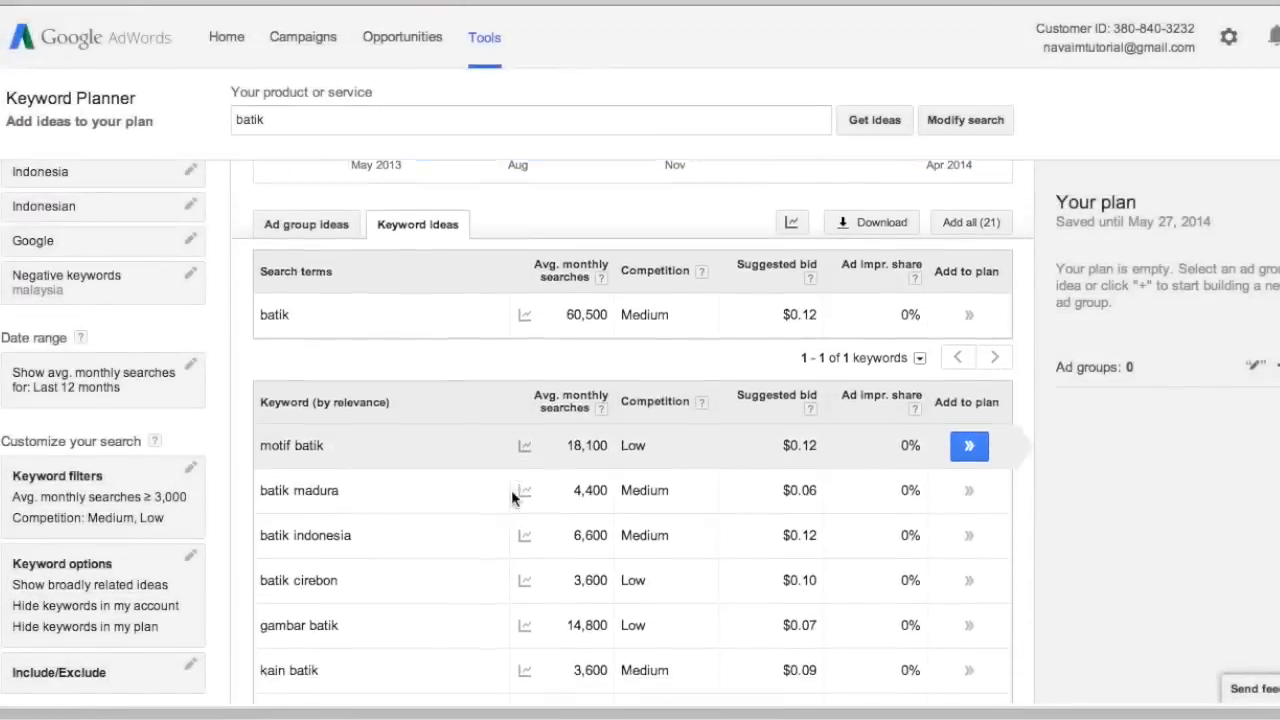
scroll(511, 490, "up", 2)
scroll(512, 497, "down", 5)
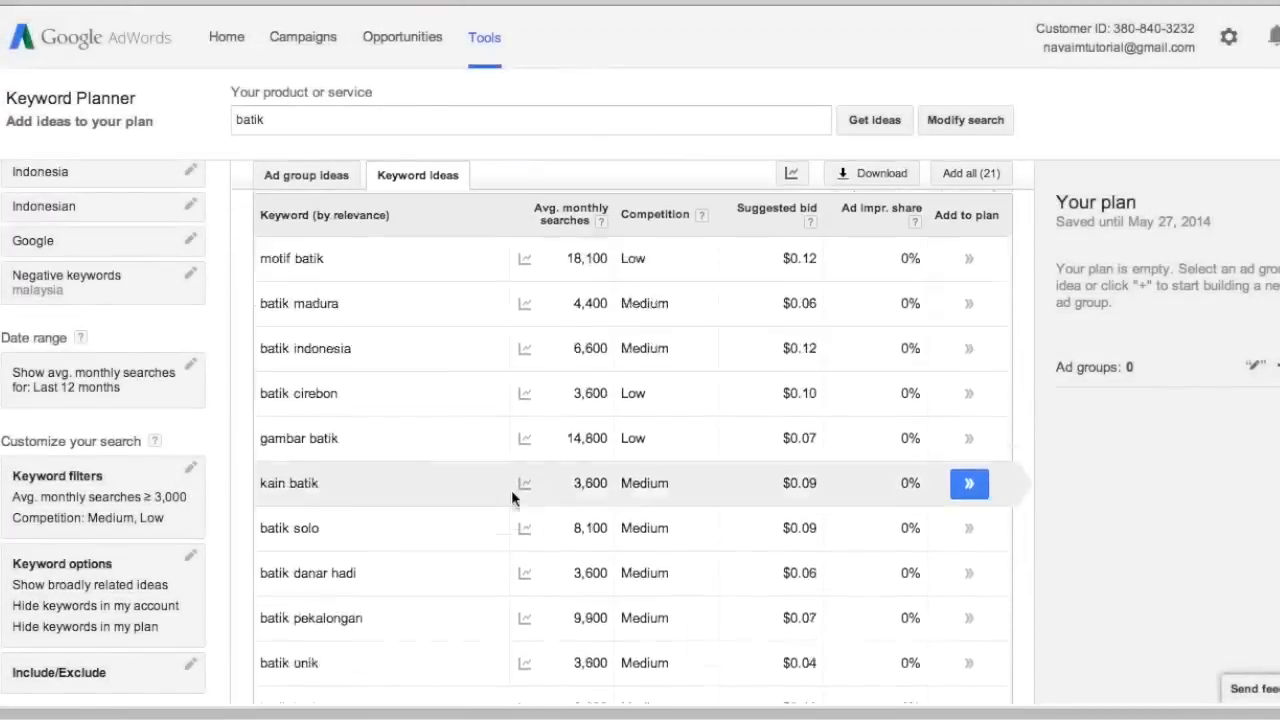
scroll(511, 490, "down", 3)
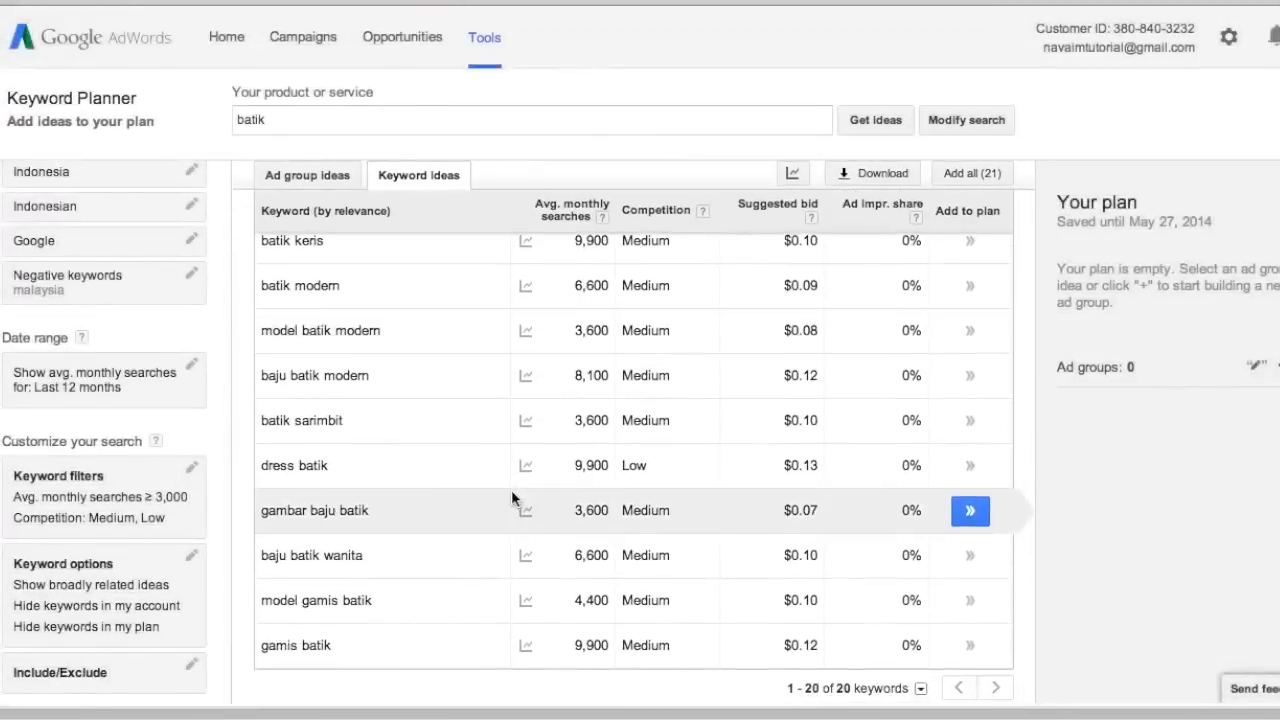
scroll(511, 490, "up", 5)
scroll(511, 490, "up", 5)
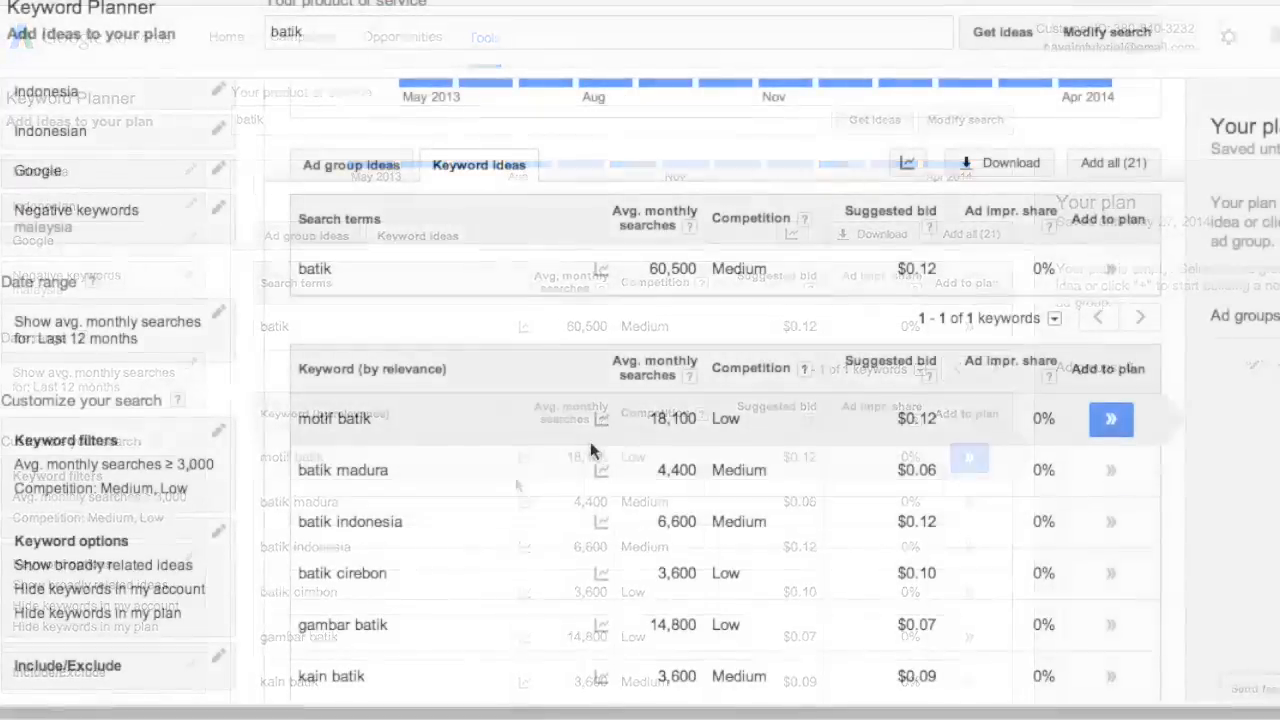
- Add the keyword "batik indonesia" to the plan
scroll(559, 540, "down", 1)
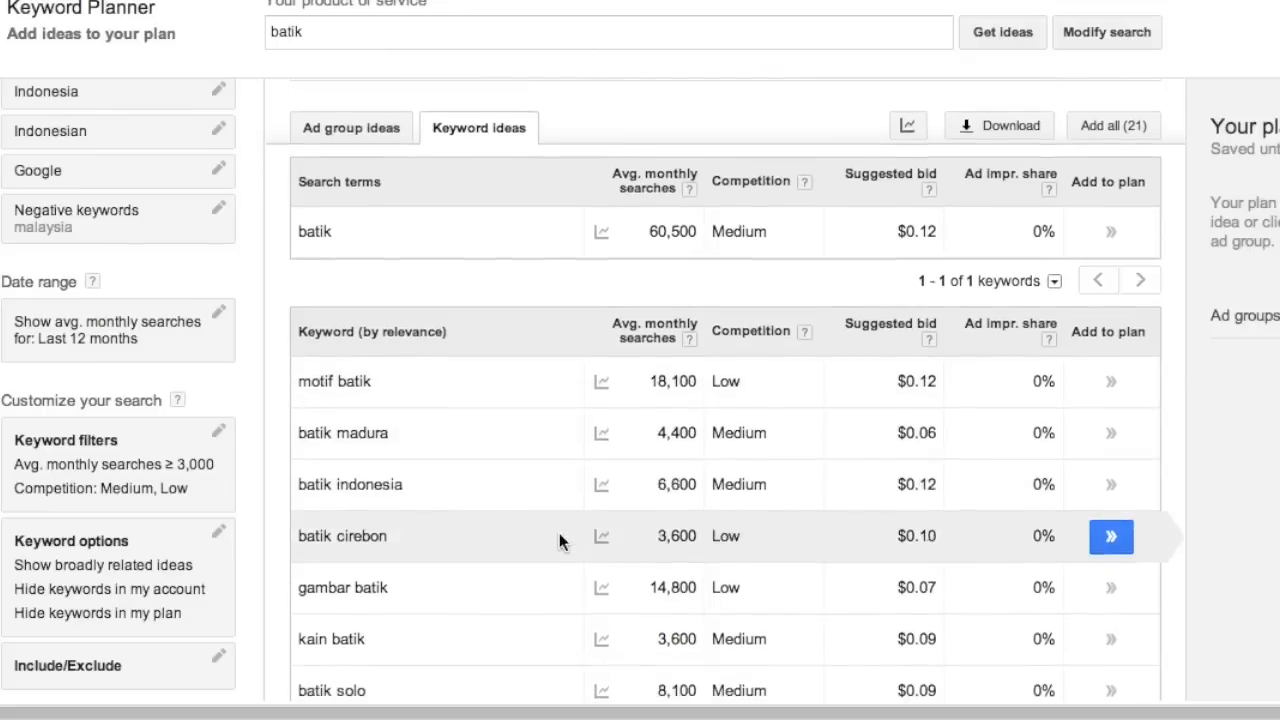
mouse_move(610, 486)
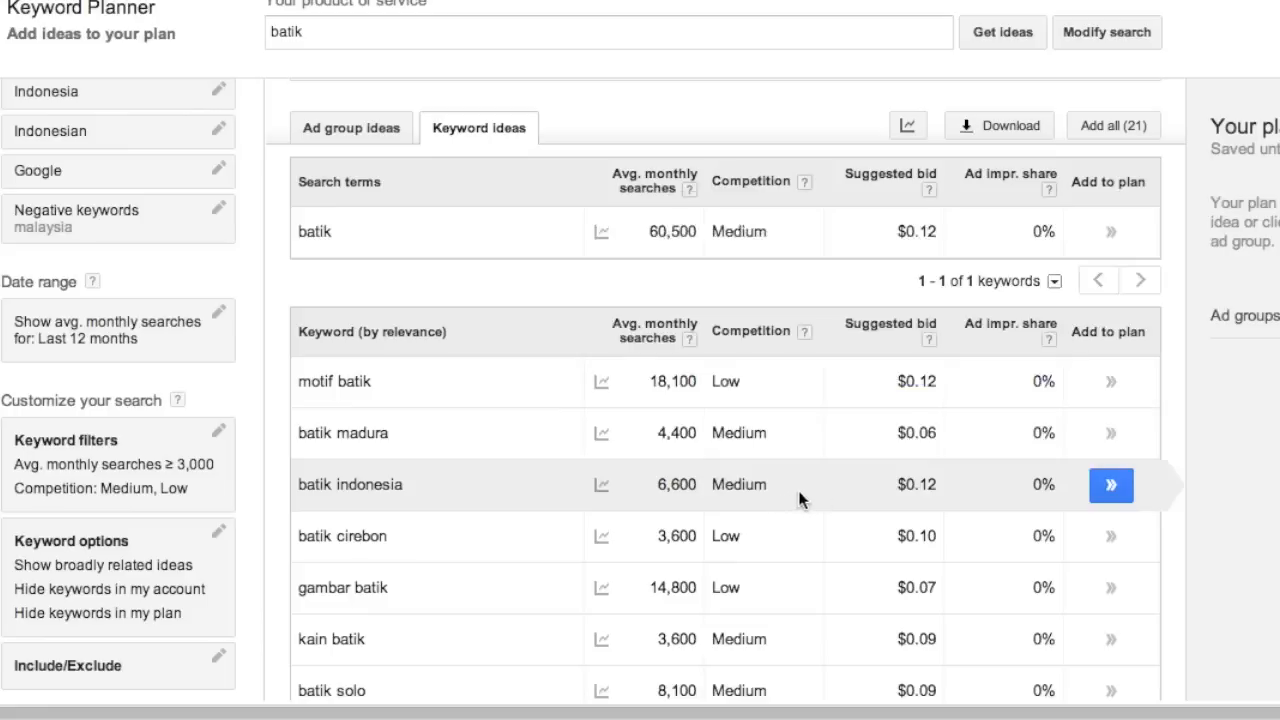
left_click(1116, 488)
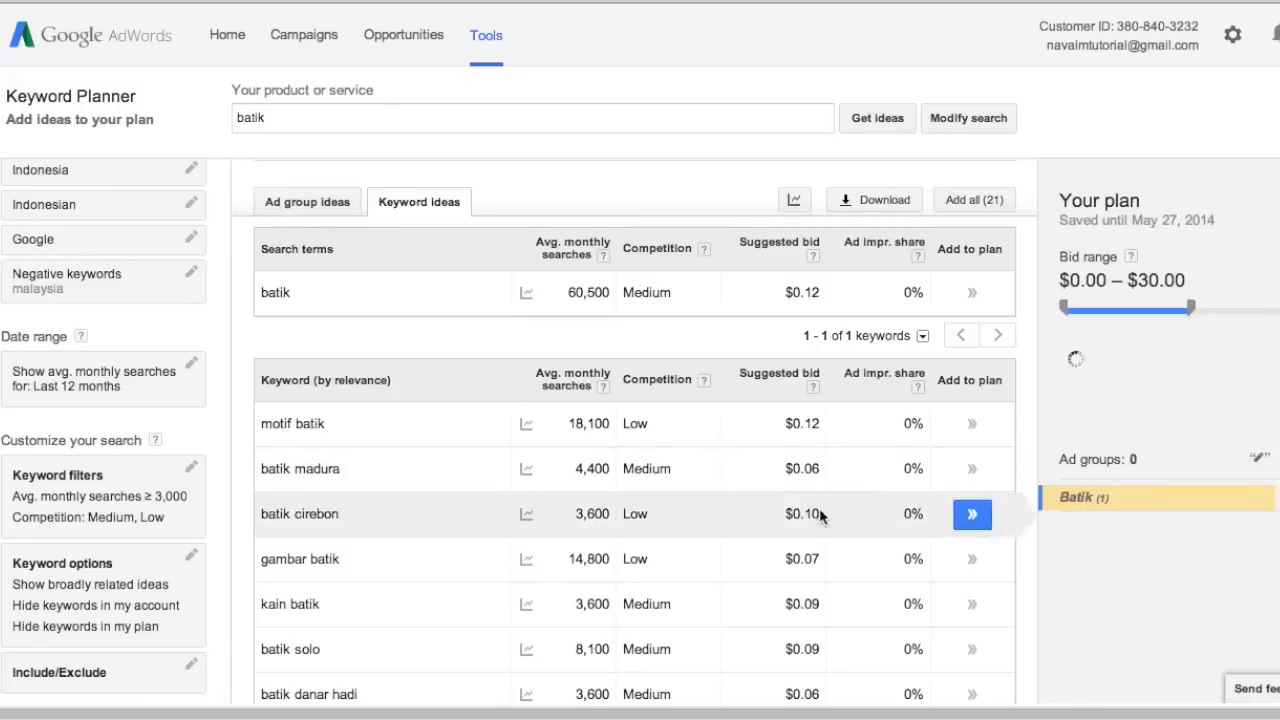
- Add the keywords "batik pekalongan" and "batik madura" to the plan
scroll(762, 540, "down", 2)
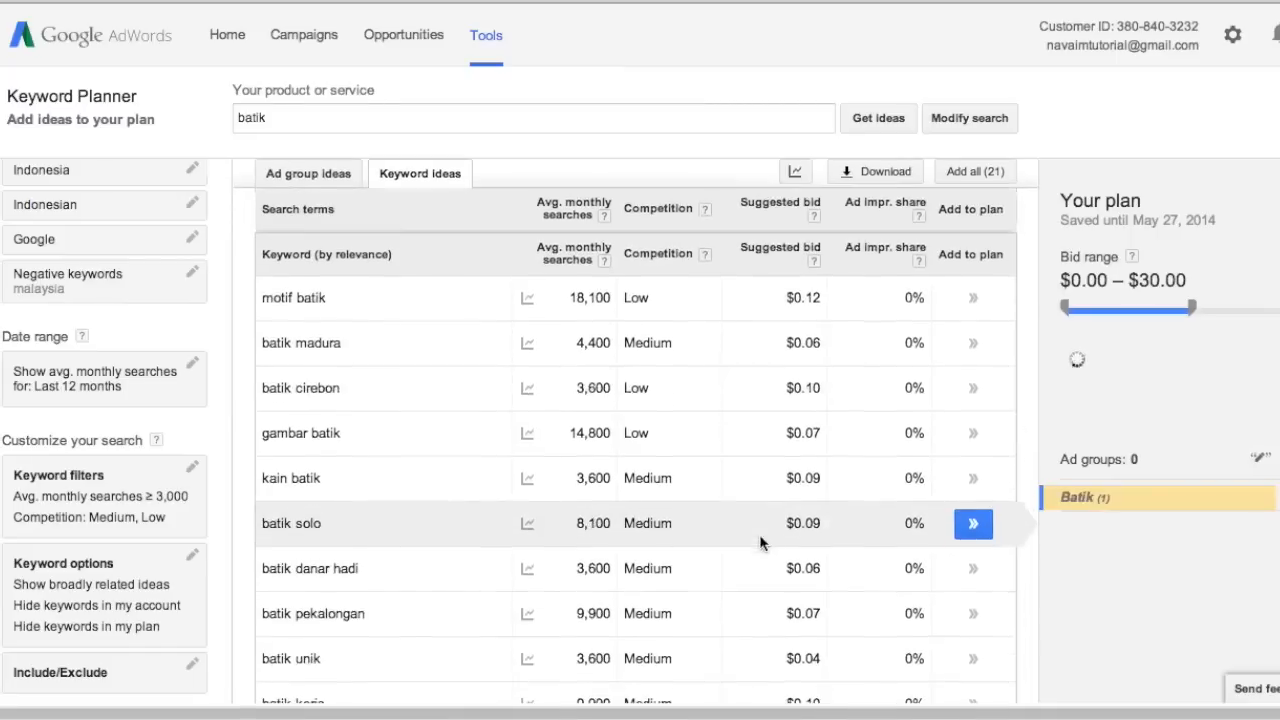
scroll(759, 541, "up", 3)
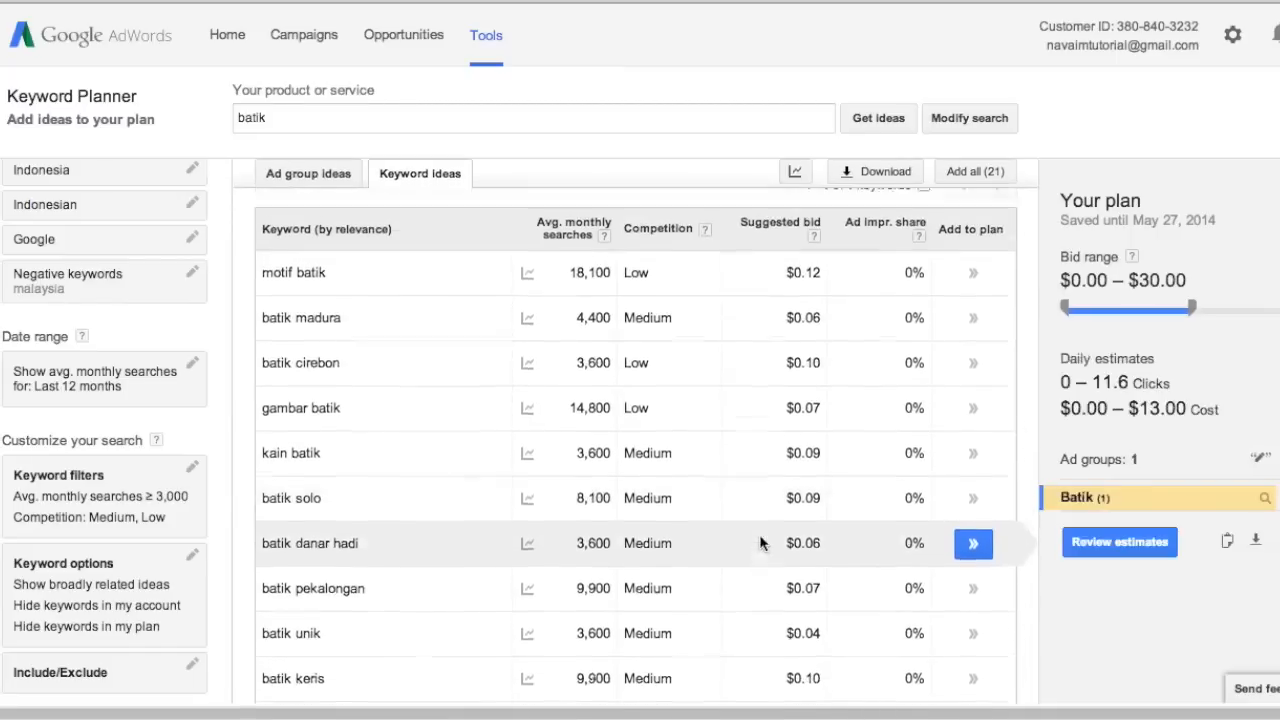
scroll(759, 541, "down", 2)
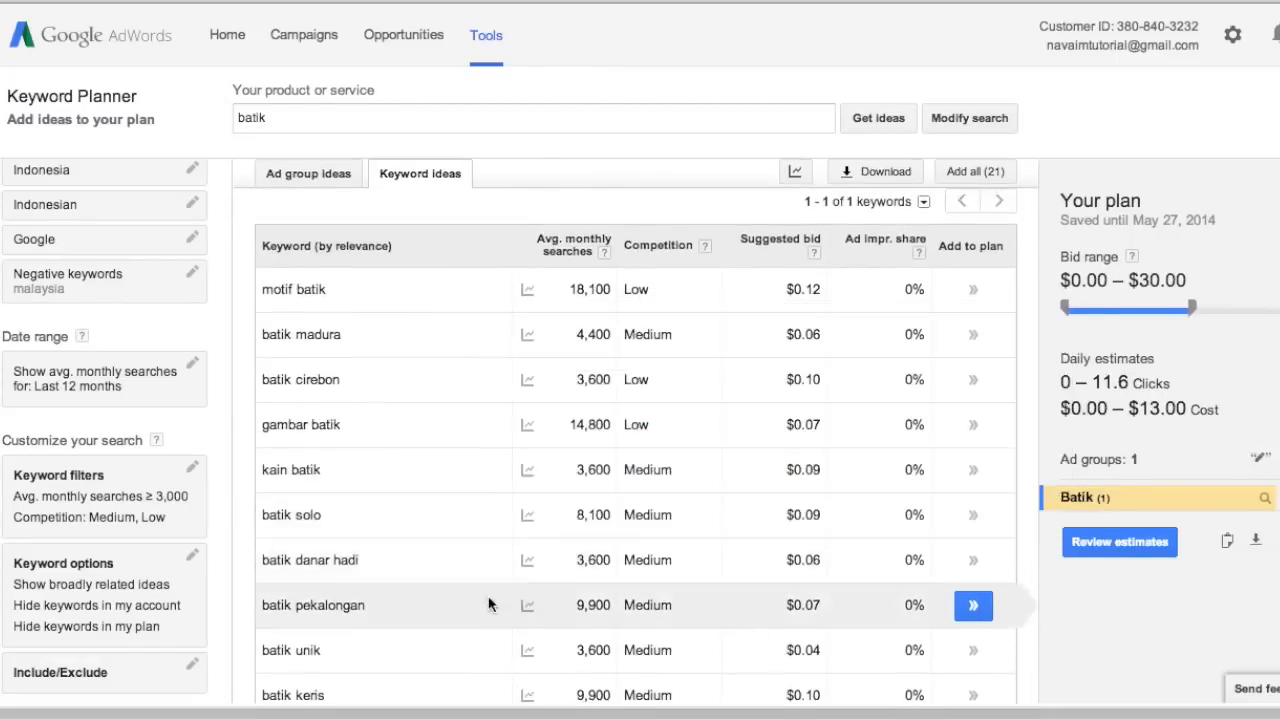
scroll(490, 603, "down", 1)
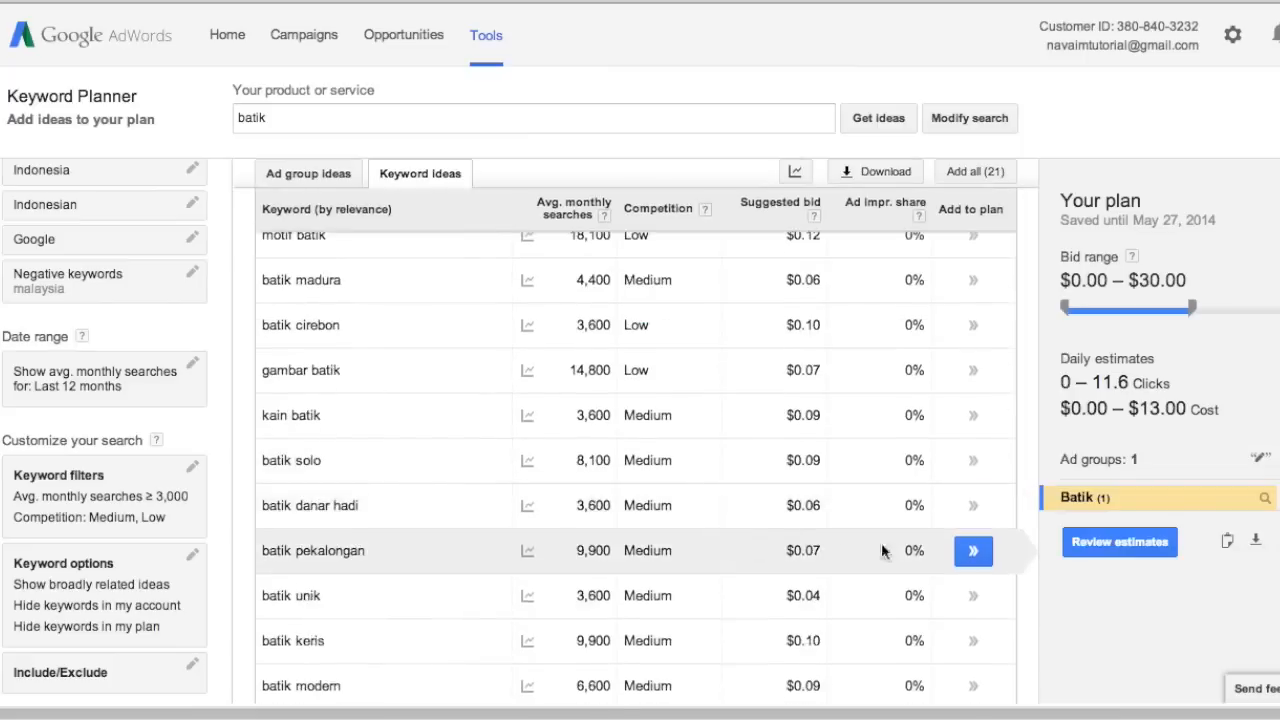
left_click(976, 550)
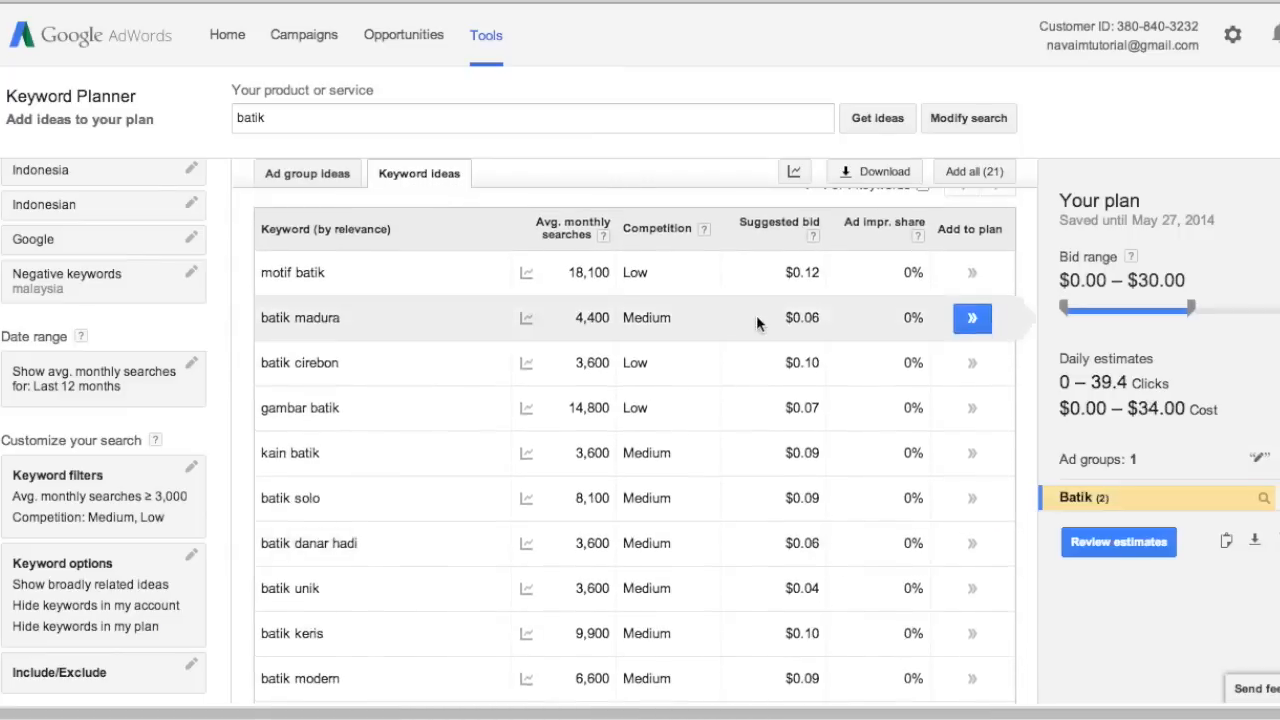
left_click(975, 325)
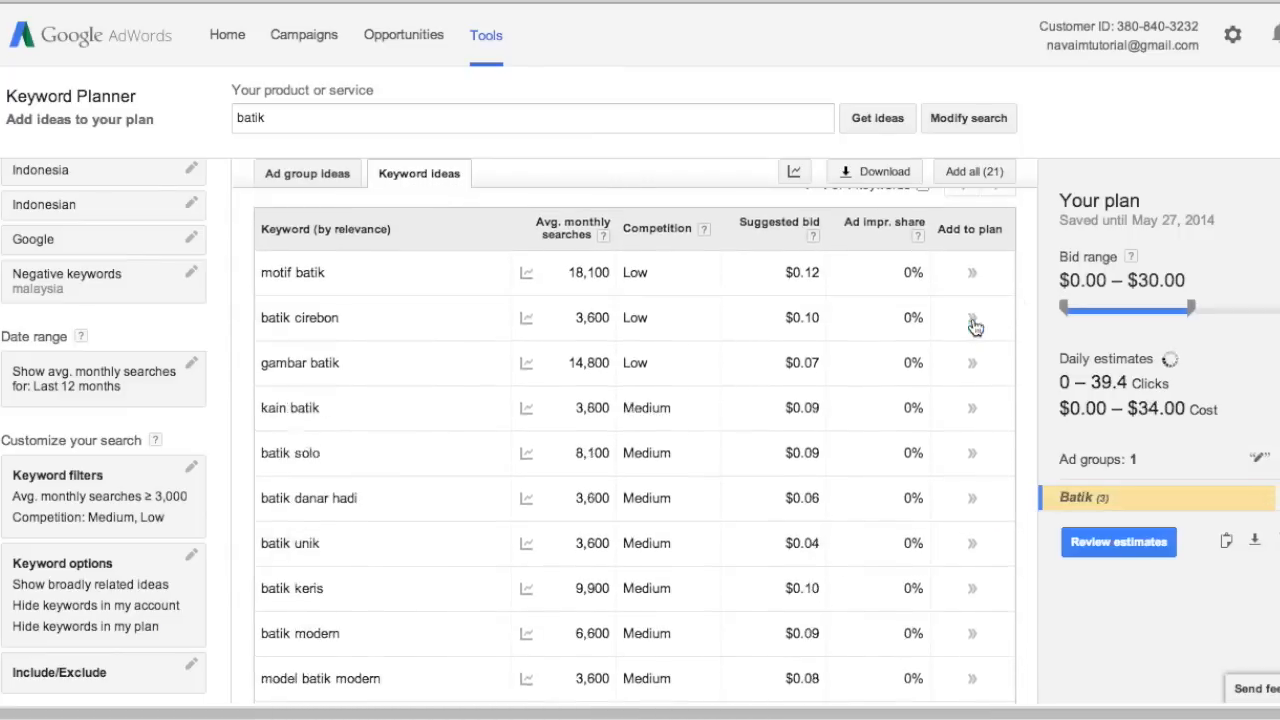
- Find "model gamis batik" further down the keyword ideas and add it to the plan
scroll(557, 565, "down", 2)
scroll(557, 563, "down", 3)
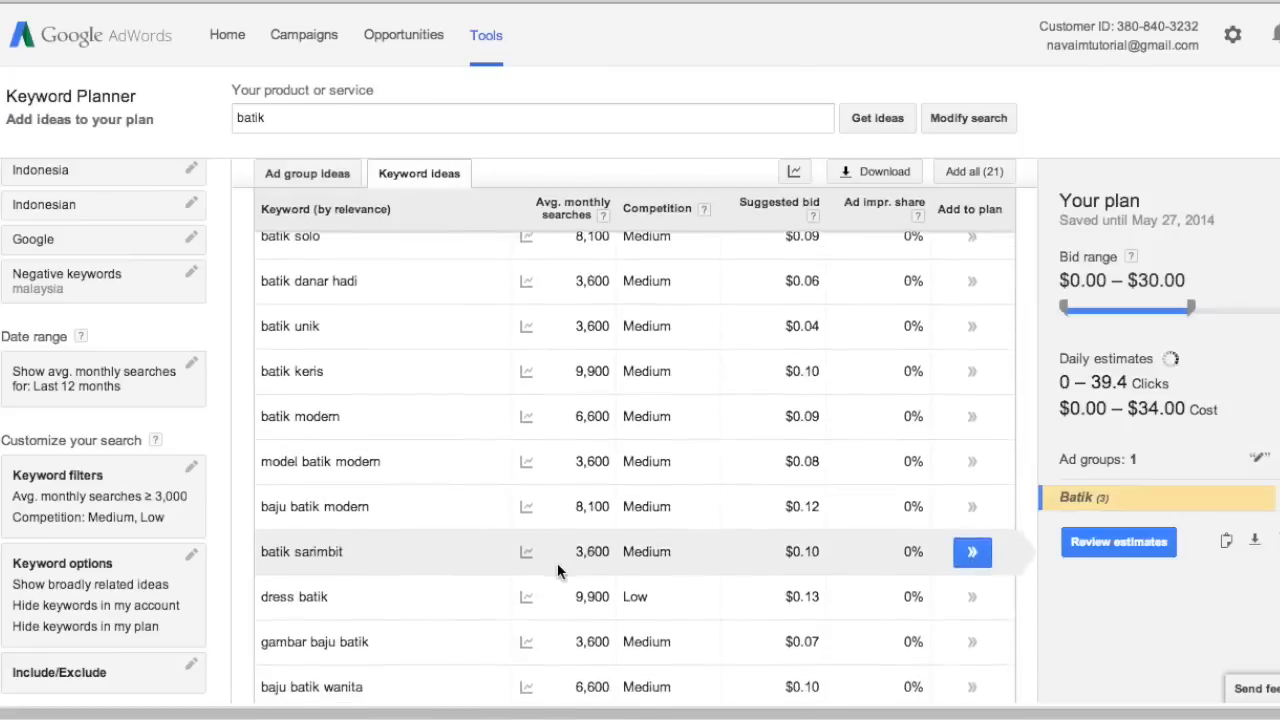
scroll(557, 563, "down", 2)
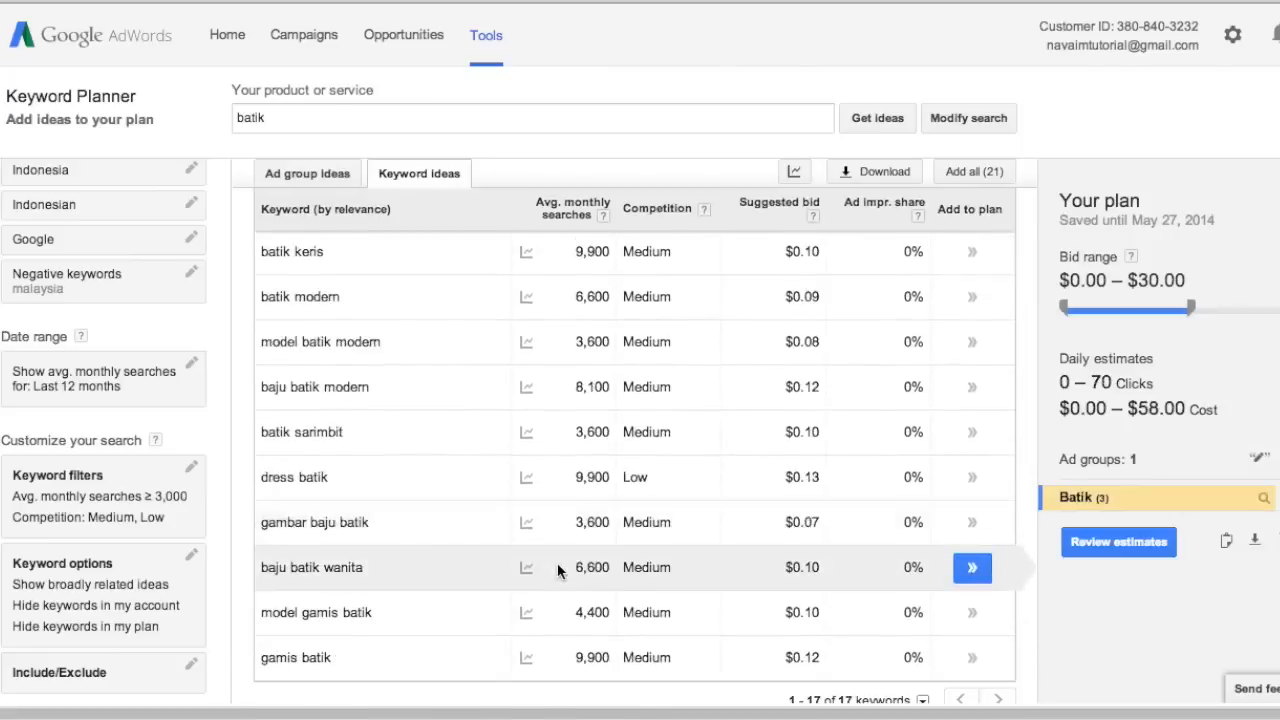
mouse_move(526, 612)
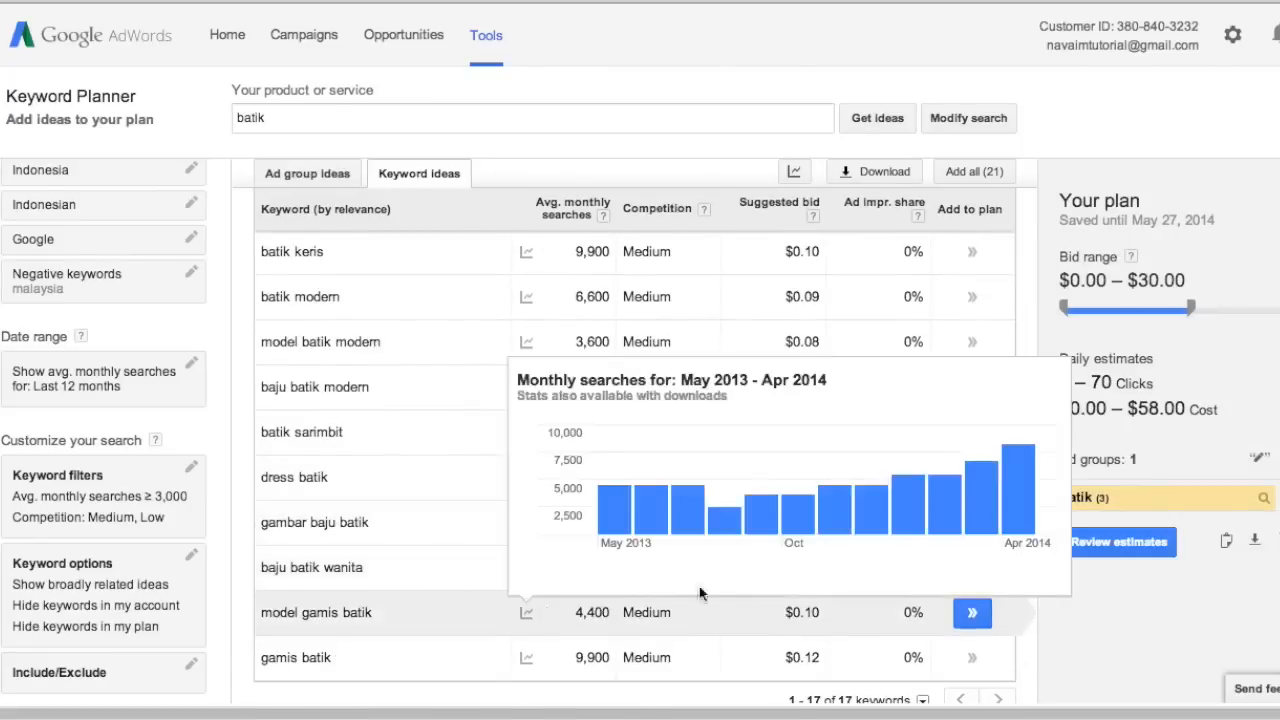
left_click(973, 613)
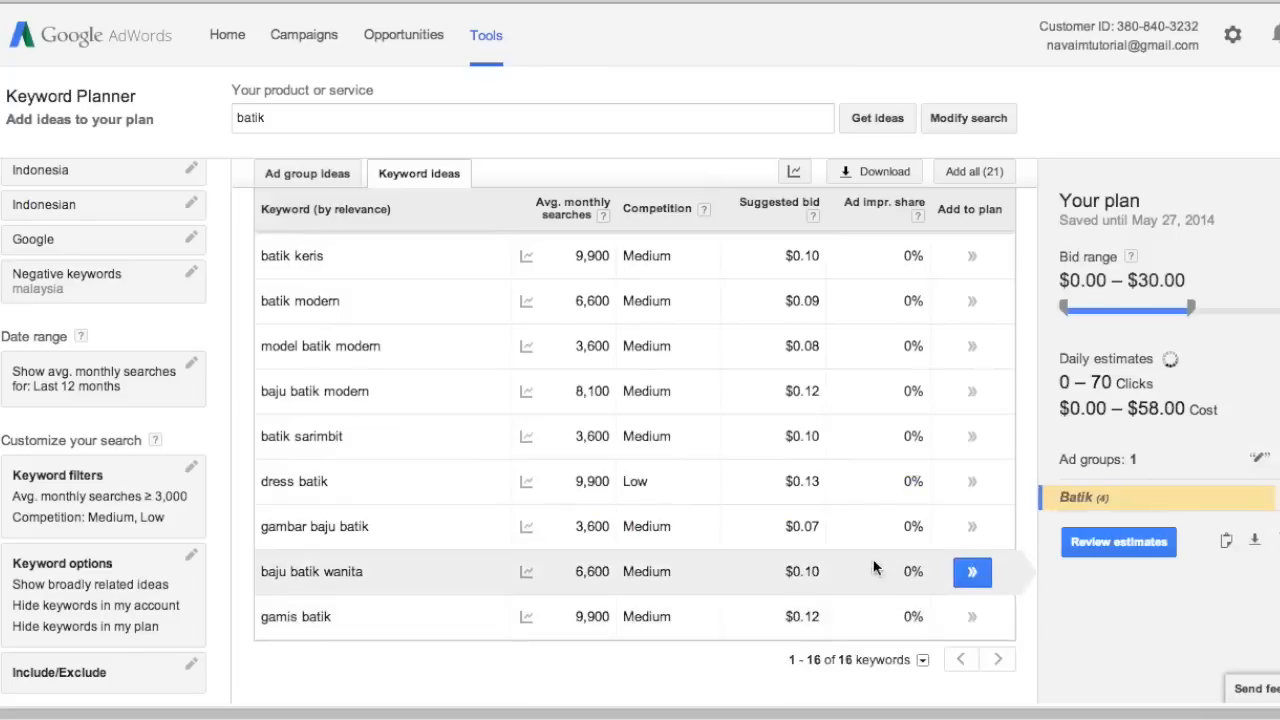
- Copy the four keywords in the Batik ad group of the plan to the clipboard and close the copy dialog
scroll(674, 490, "up", 1)
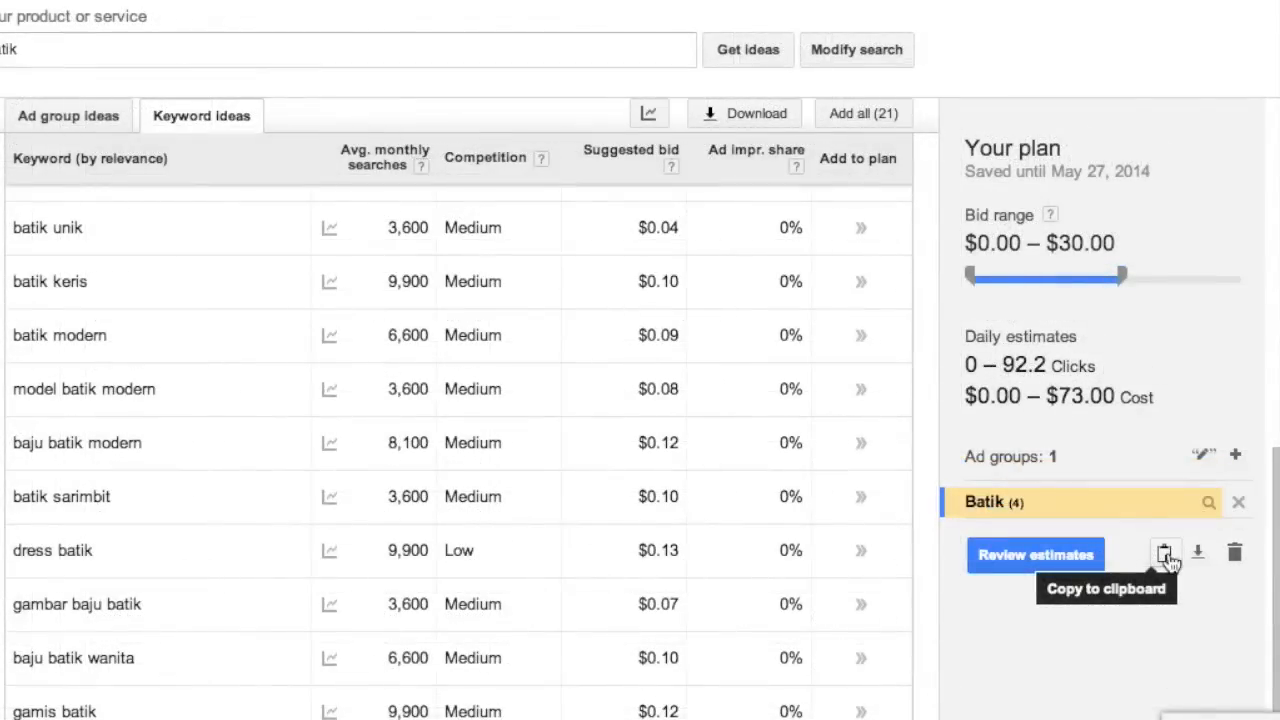
left_click(1165, 556)
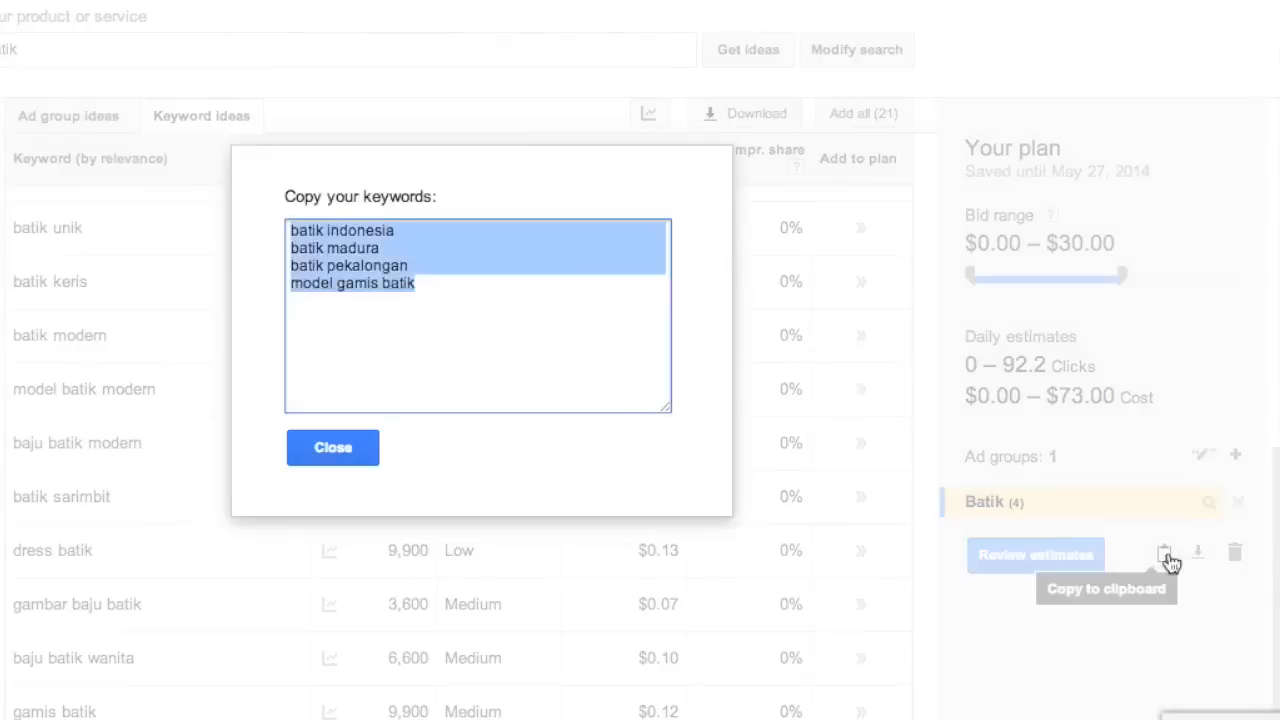
right_click(370, 248)
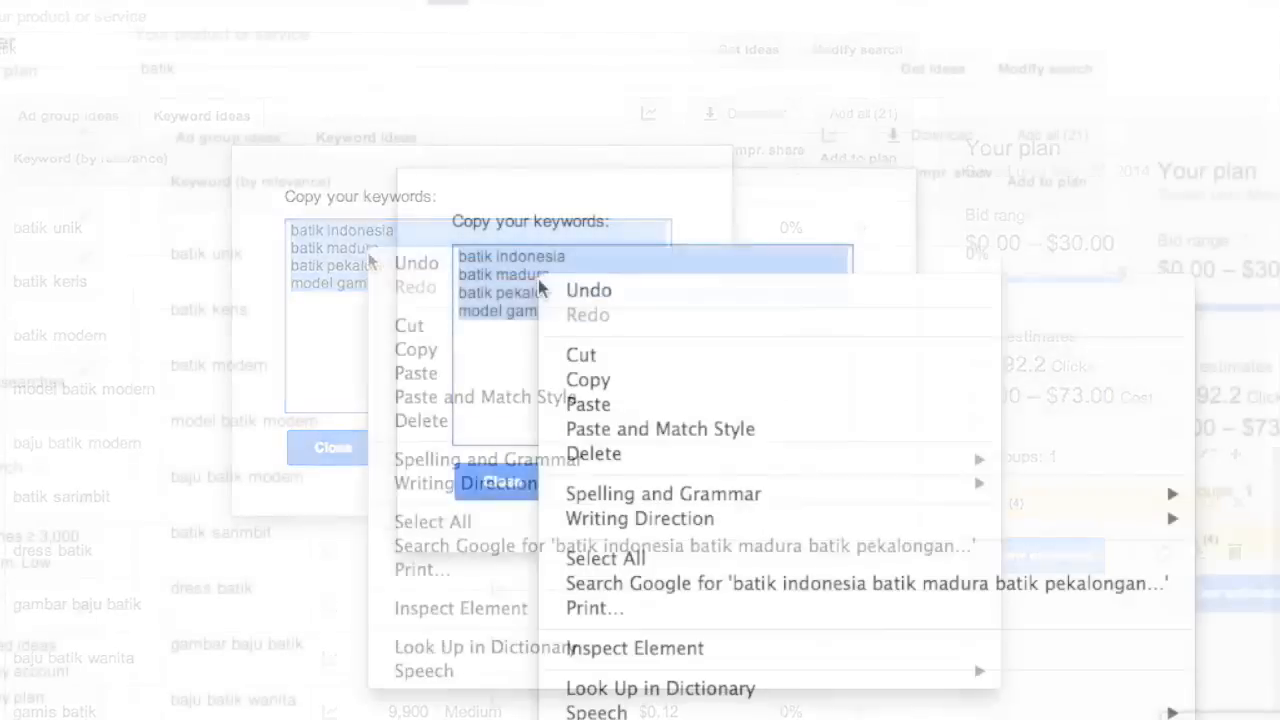
left_click(434, 347)
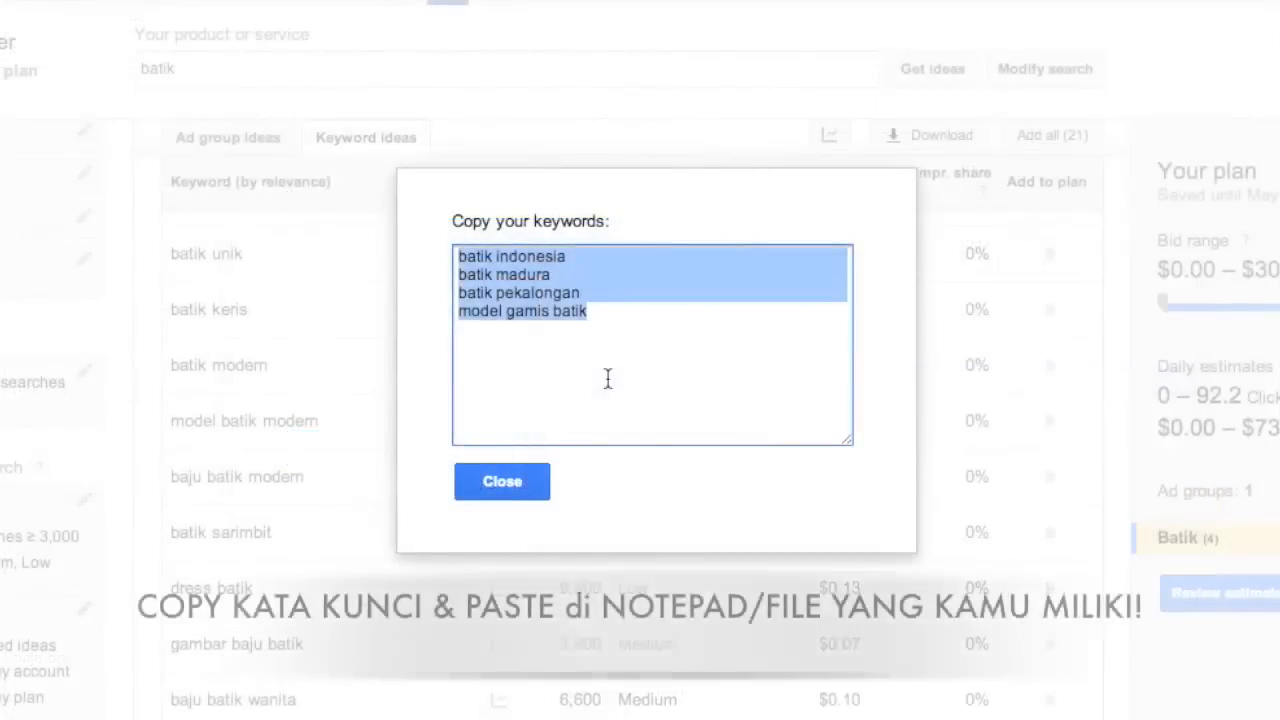
left_click(527, 490)
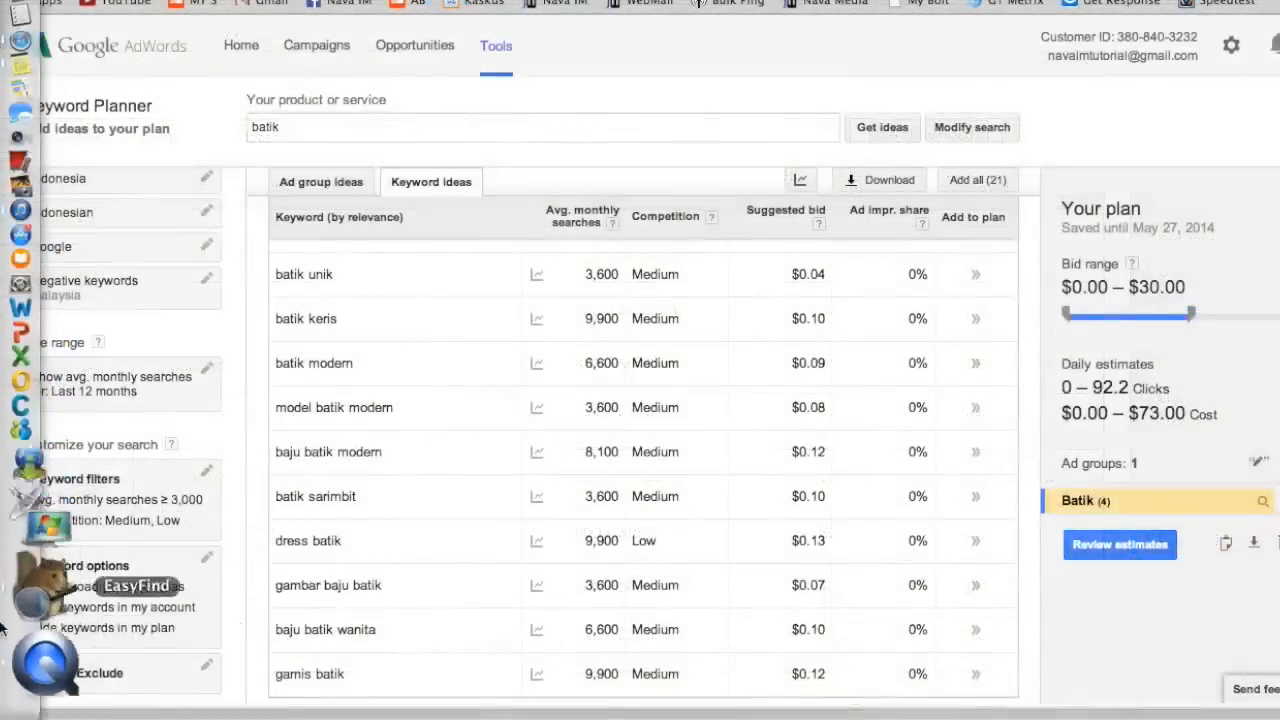
- Switch to Notes, paste the copied batik keywords into a new note, and return to Keyword Planner
left_click(35, 172)
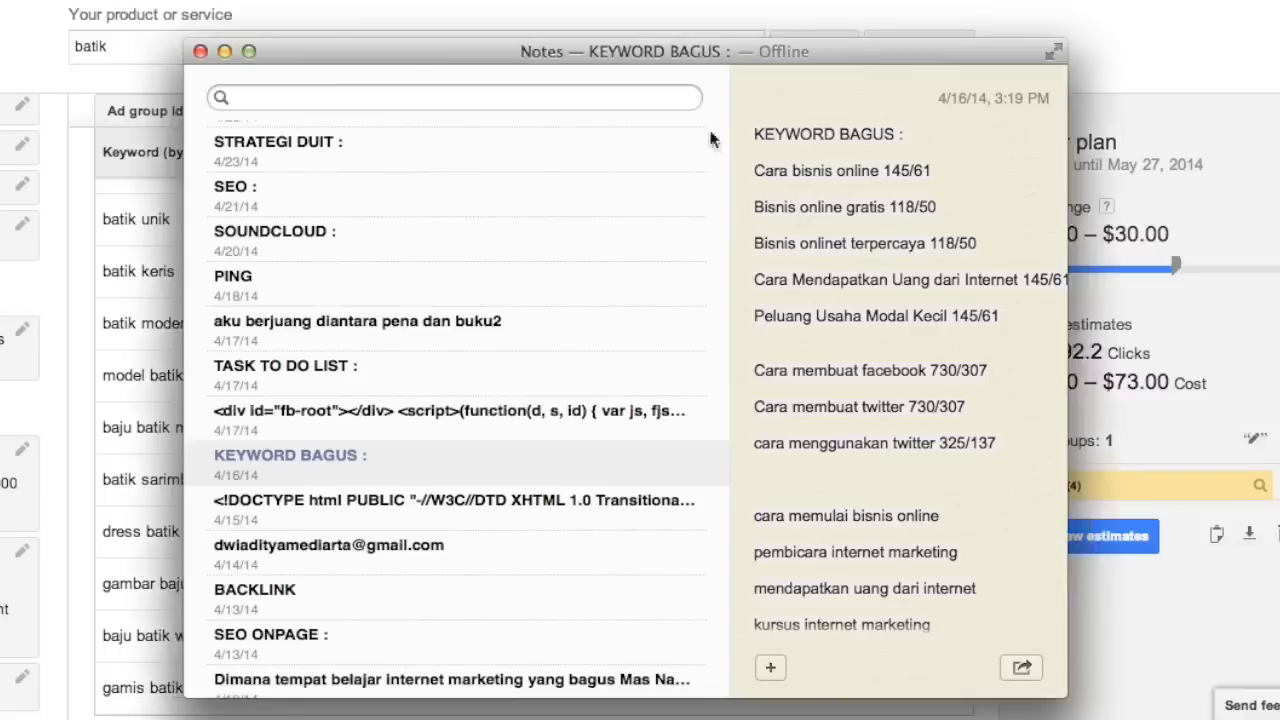
left_click(770, 666)
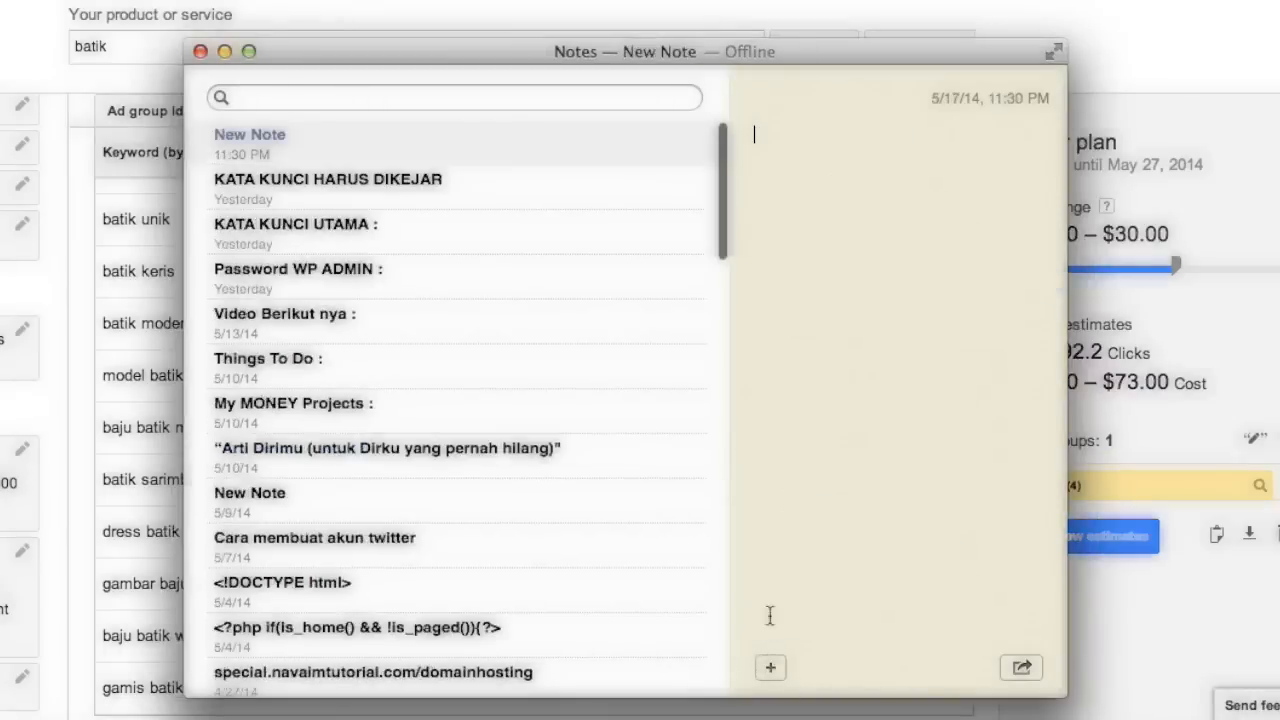
right_click(845, 250)
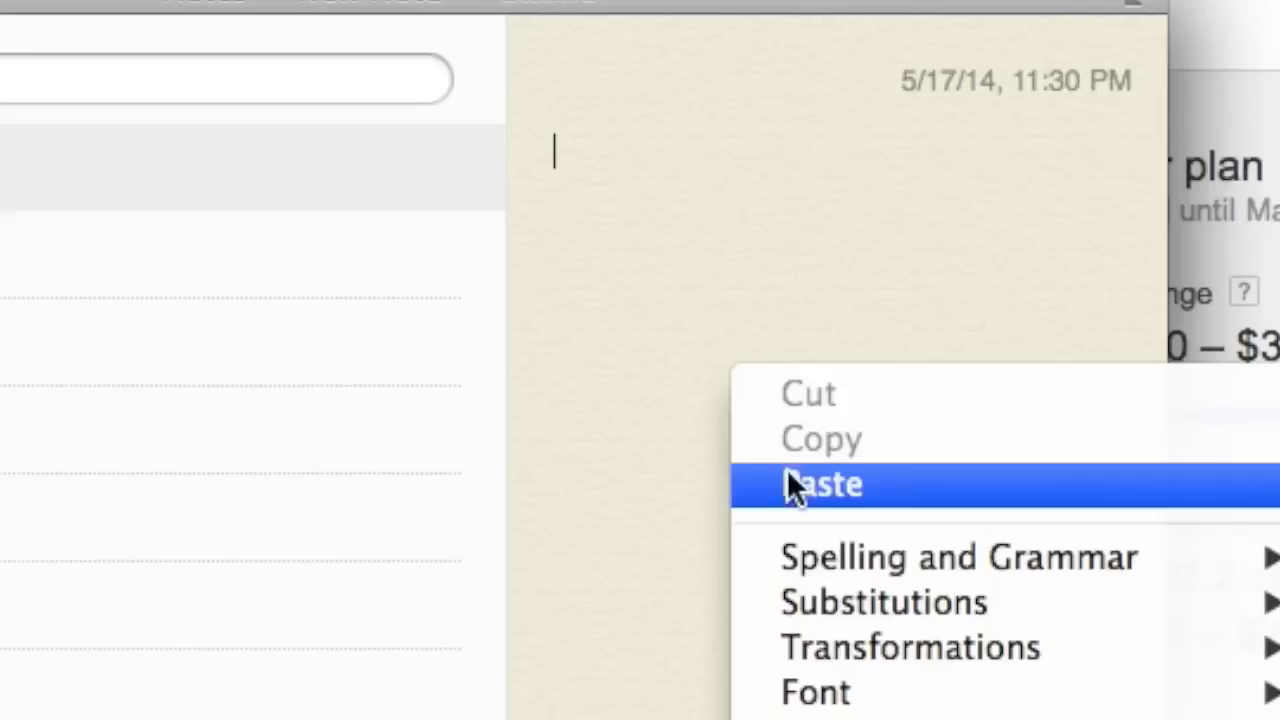
left_click(810, 484)
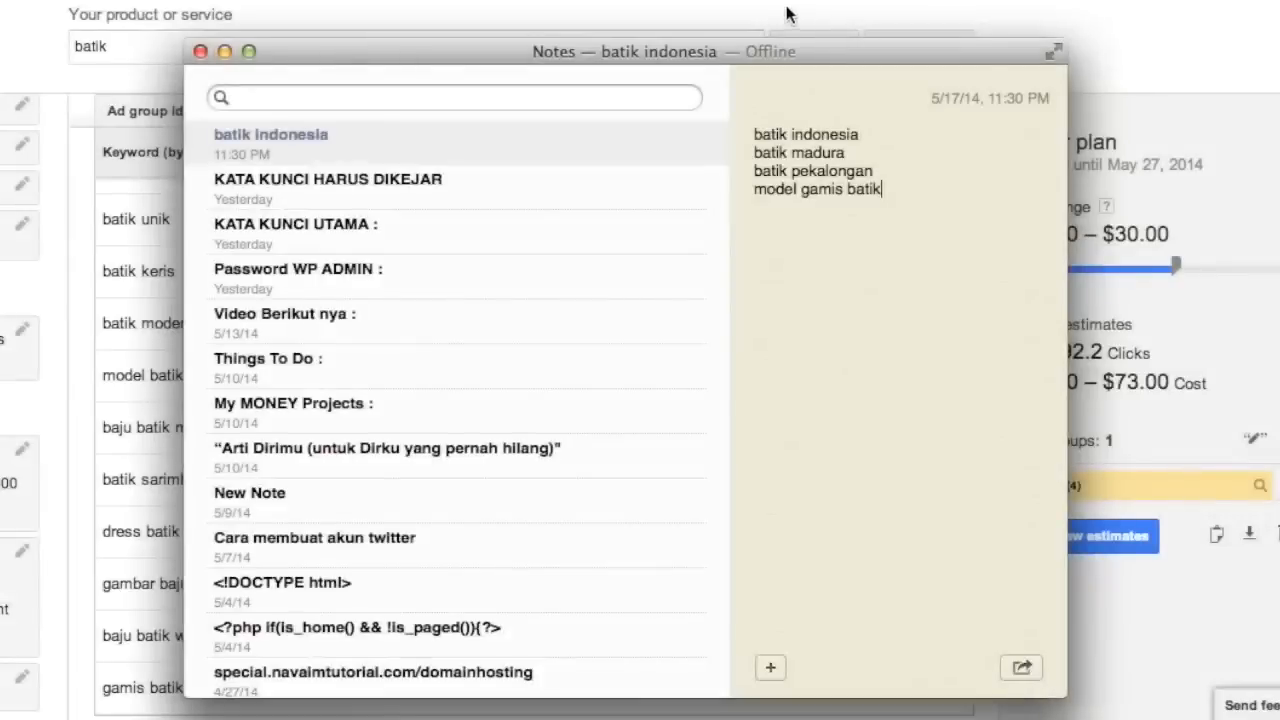
left_click(786, 14)
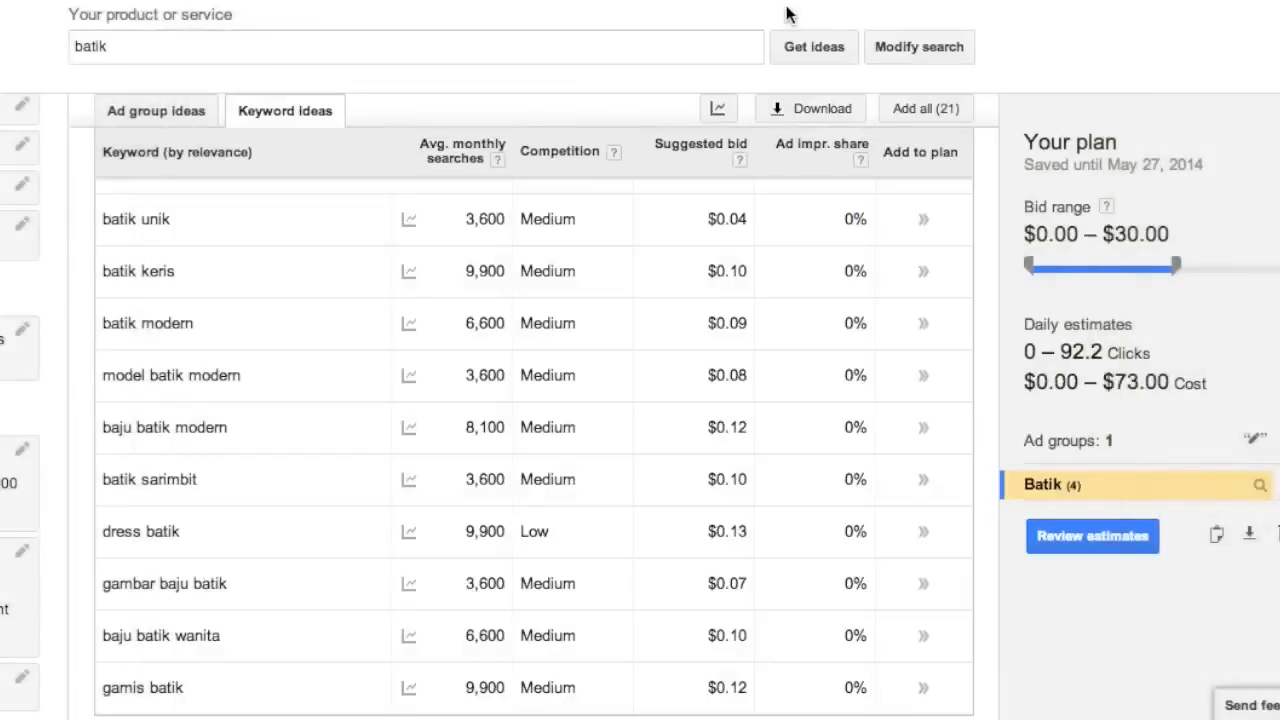
- Review the search volume trends chart and the full list of keyword ideas for "batik"
scroll(592, 490, "up", 5)
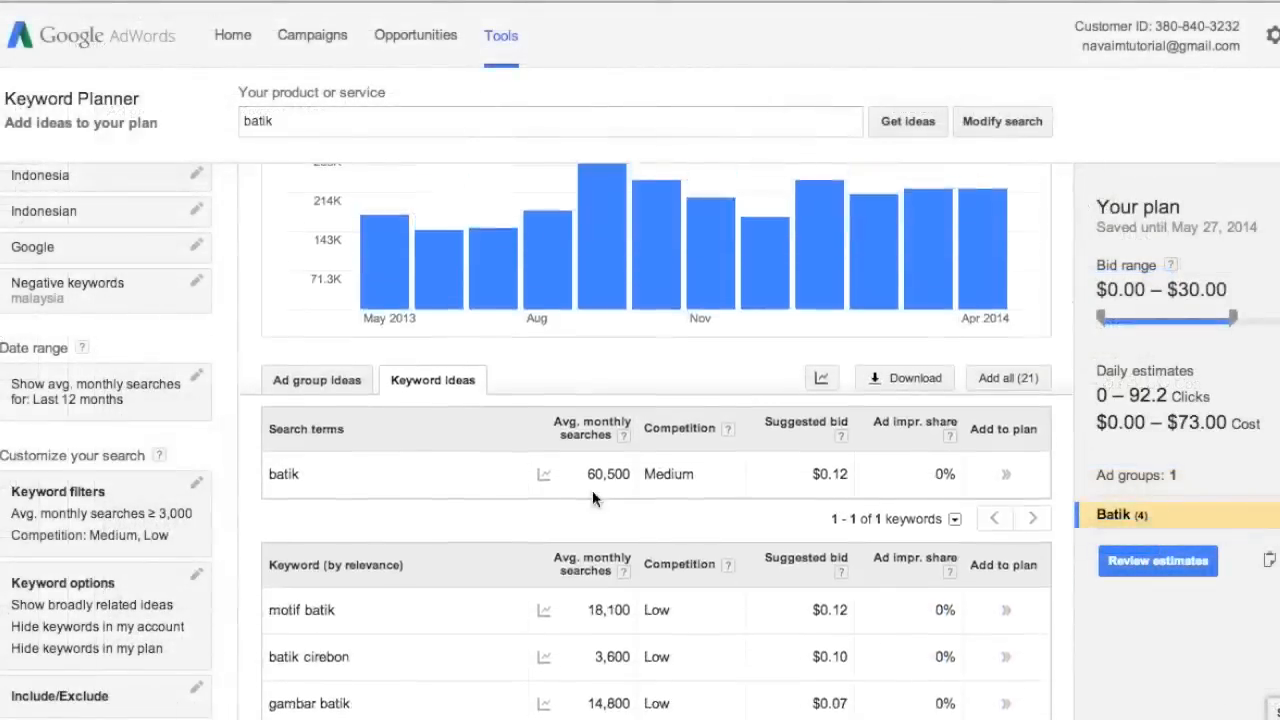
scroll(592, 490, "down", 6)
scroll(592, 490, "down", 2)
scroll(592, 490, "up", 6)
scroll(592, 490, "up", 1)
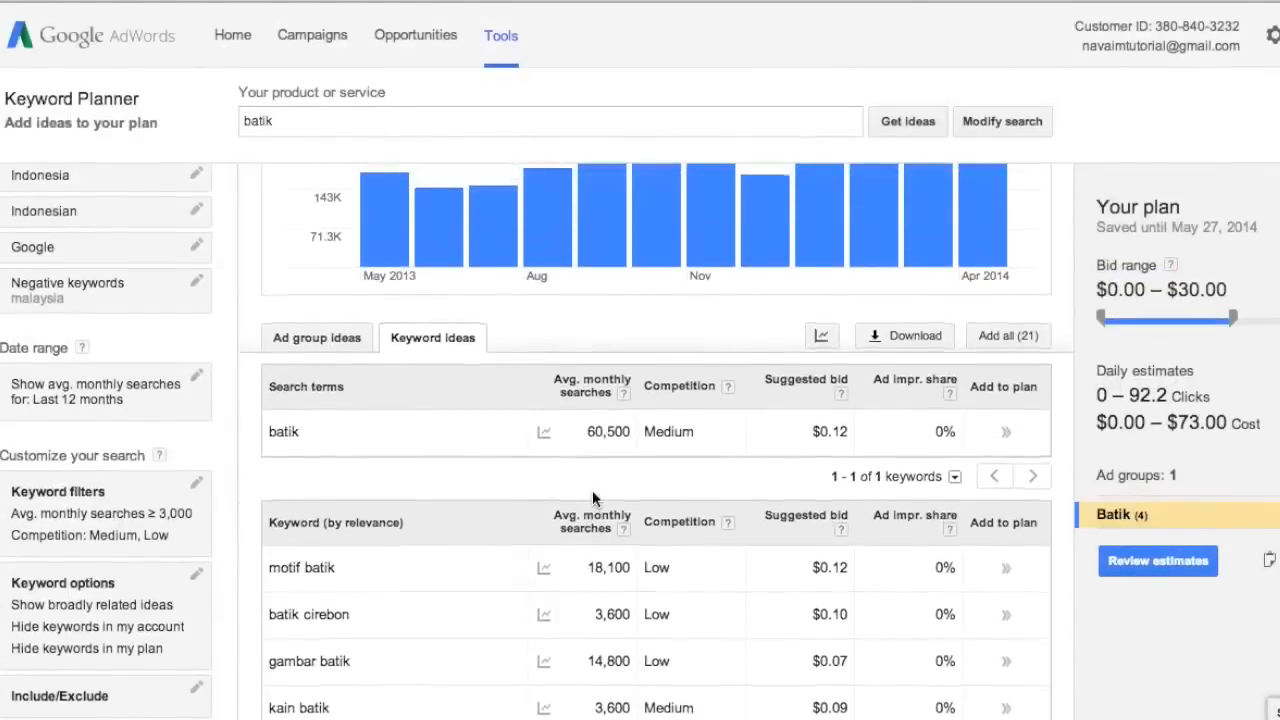
scroll(592, 490, "up", 3)
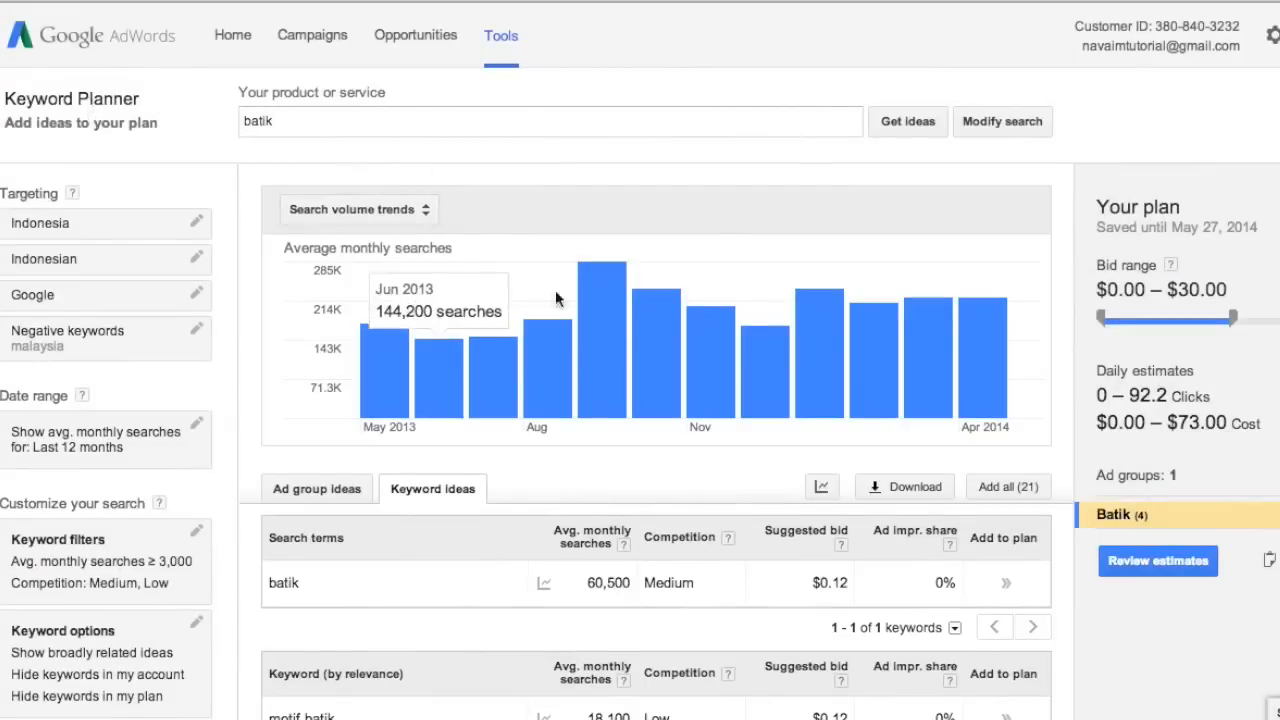
scroll(572, 400, "down", 4)
scroll(571, 461, "down", 8)
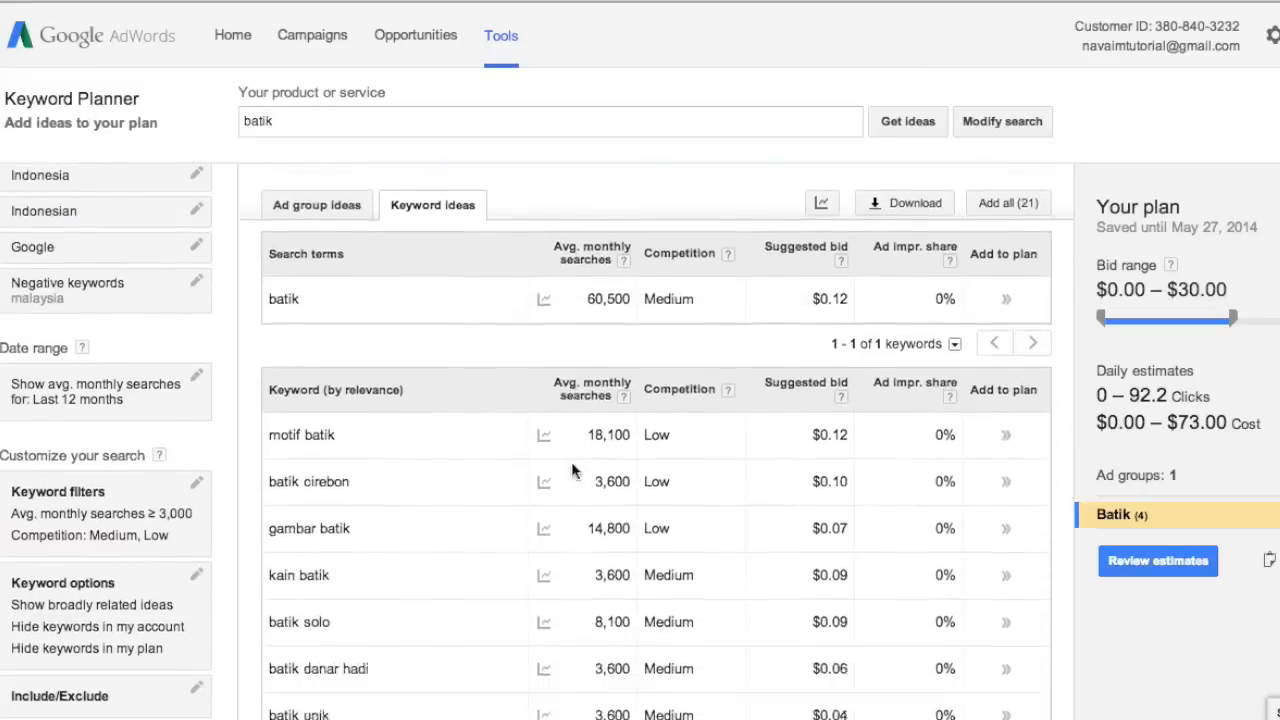
scroll(571, 461, "up", 8)
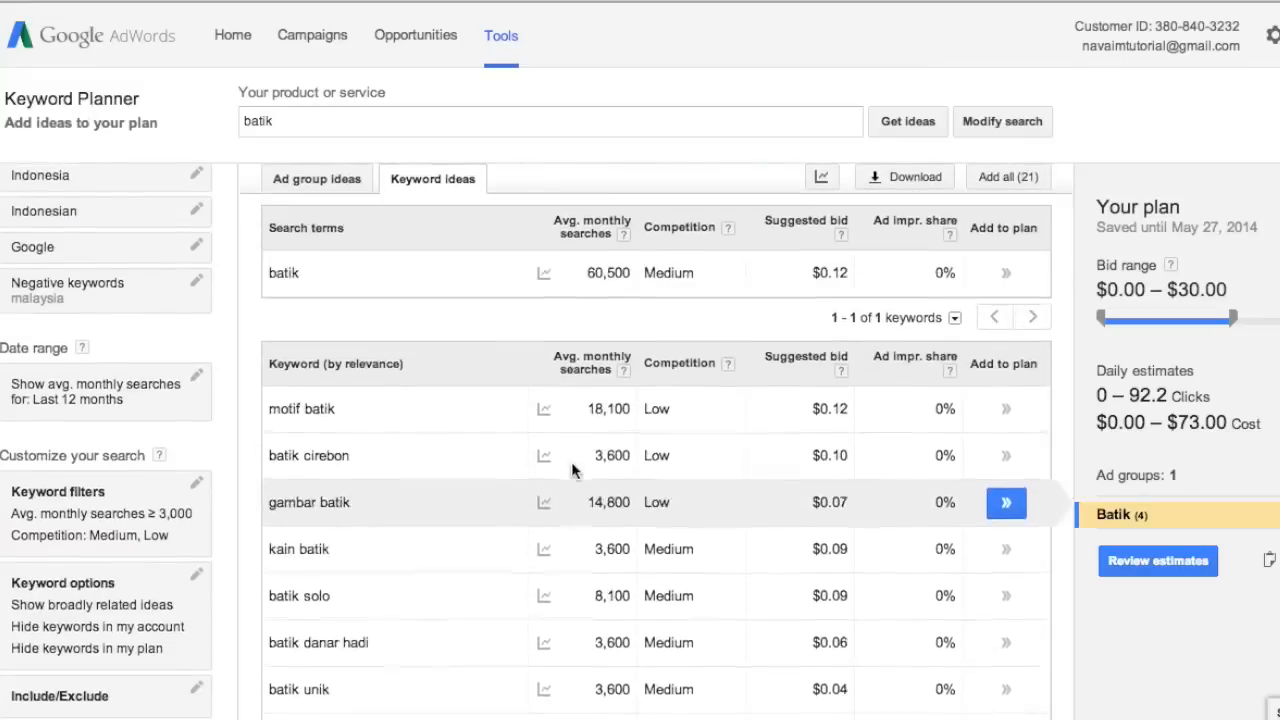
scroll(571, 461, "down", 12)
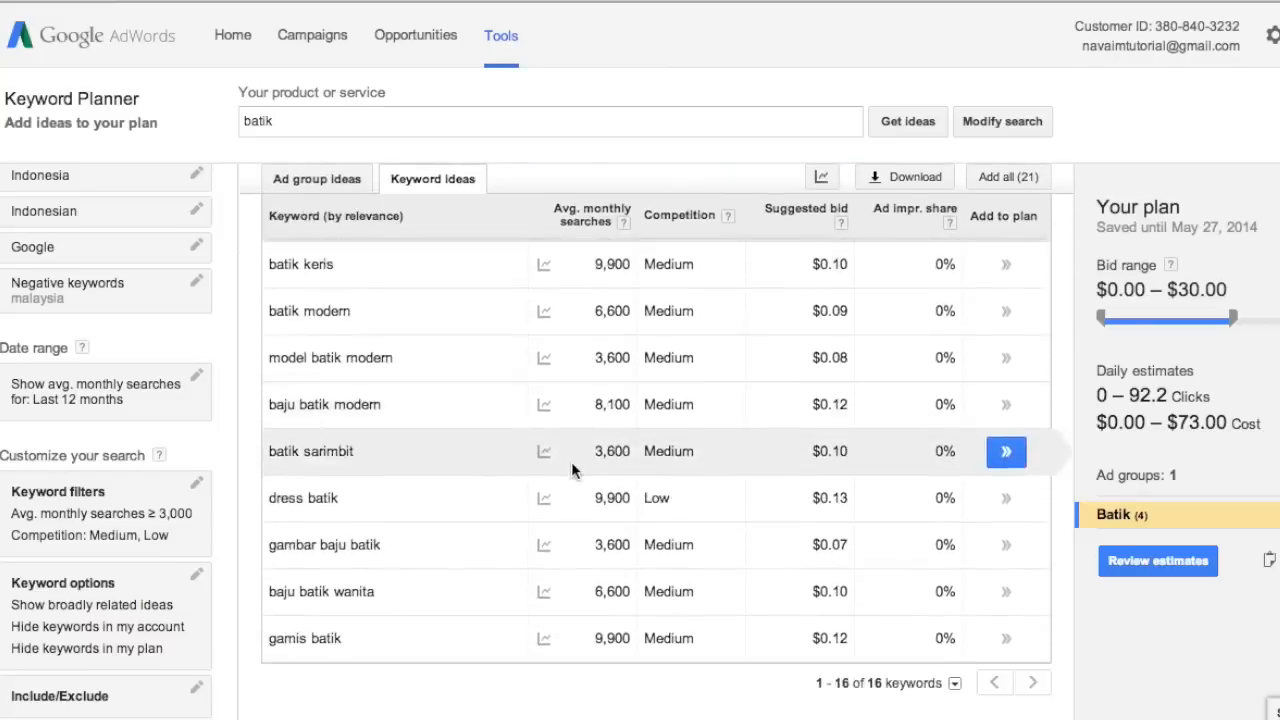
scroll(571, 461, "up", 8)
scroll(571, 461, "up", 3)
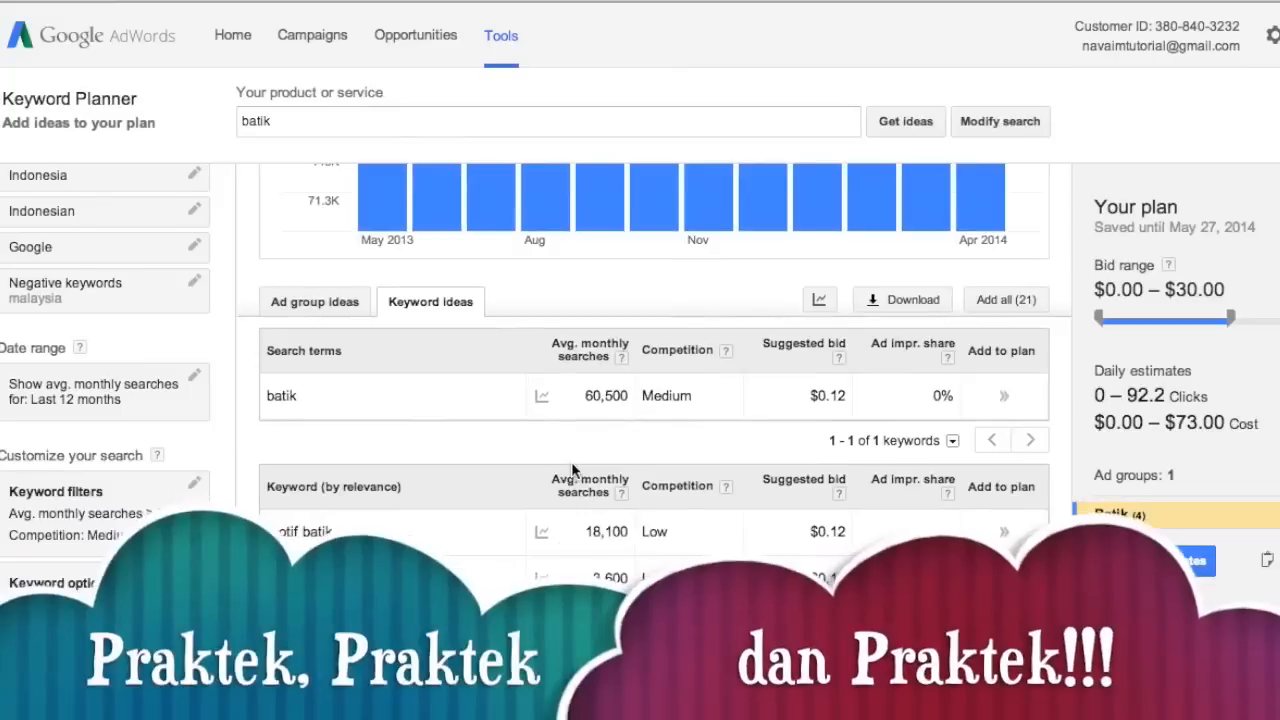
scroll(571, 461, "up", 1)
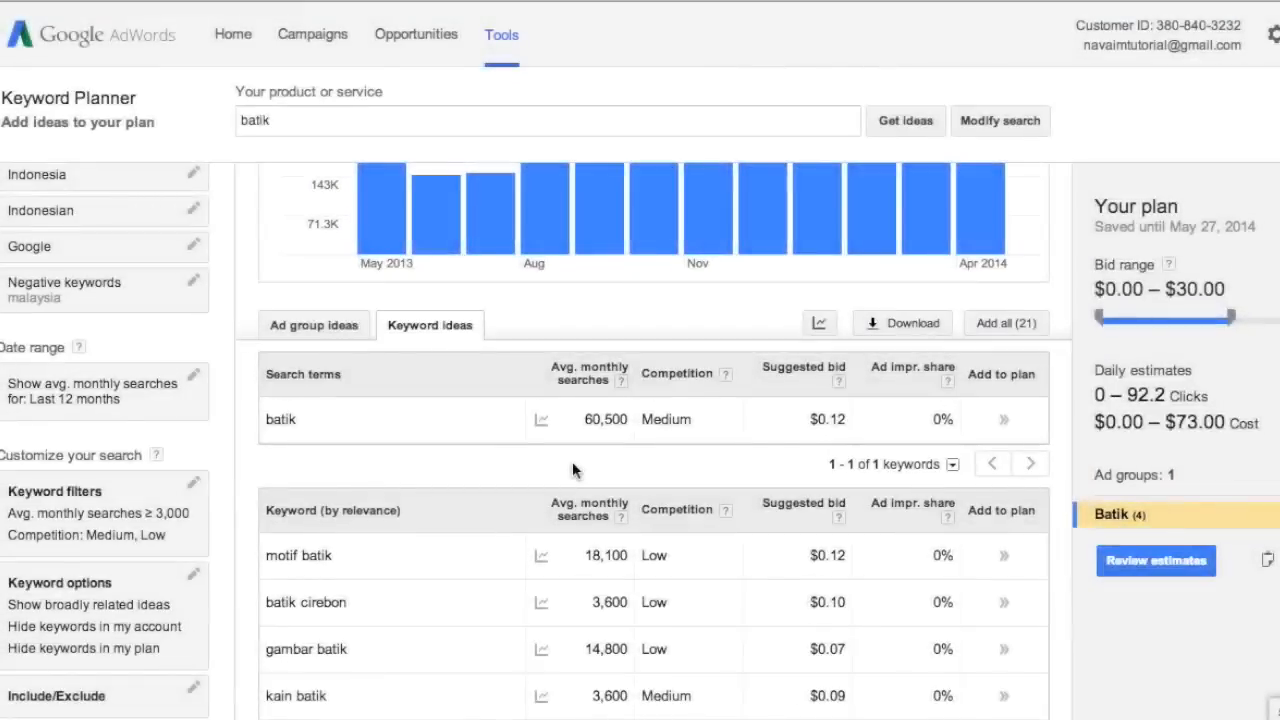
scroll(572, 461, "up", 1)
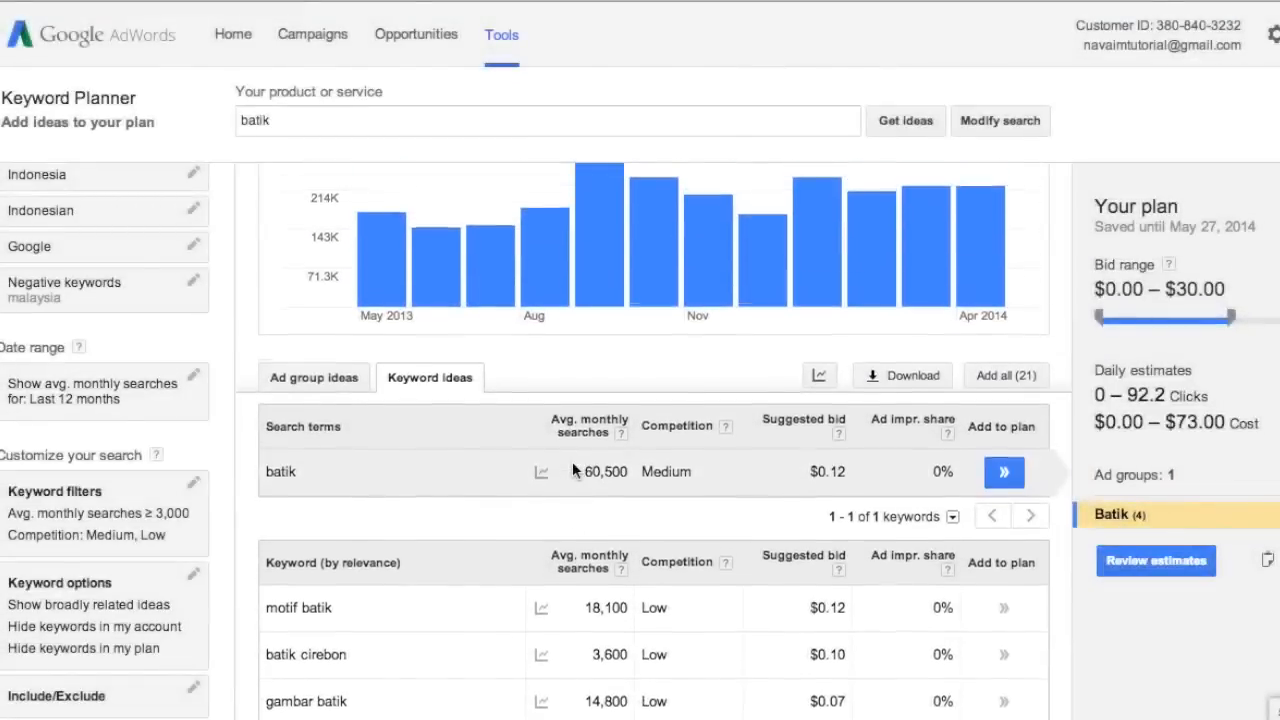
scroll(572, 461, "down", 3)
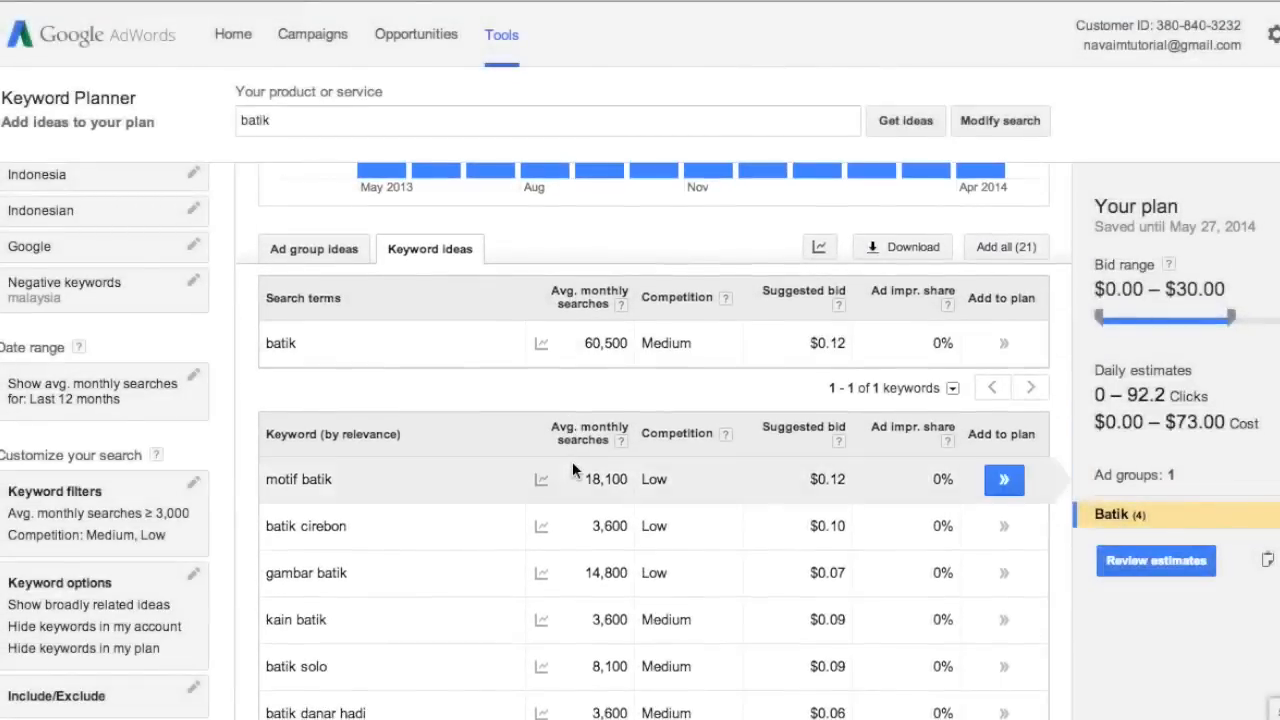
scroll(572, 461, "up", 2)
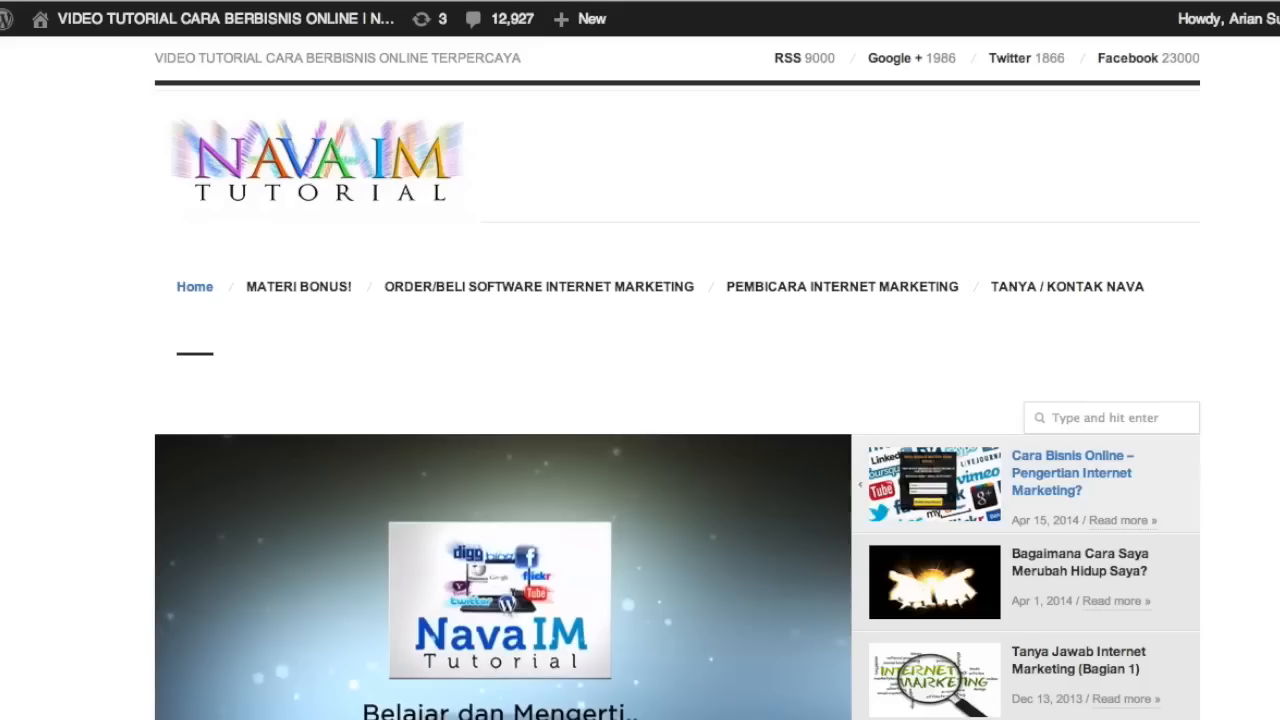
- Look through the posts on the Nava IM Tutorial website and start on the name field of the bonus material sign-up form
scroll(523, 197, "down", 5)
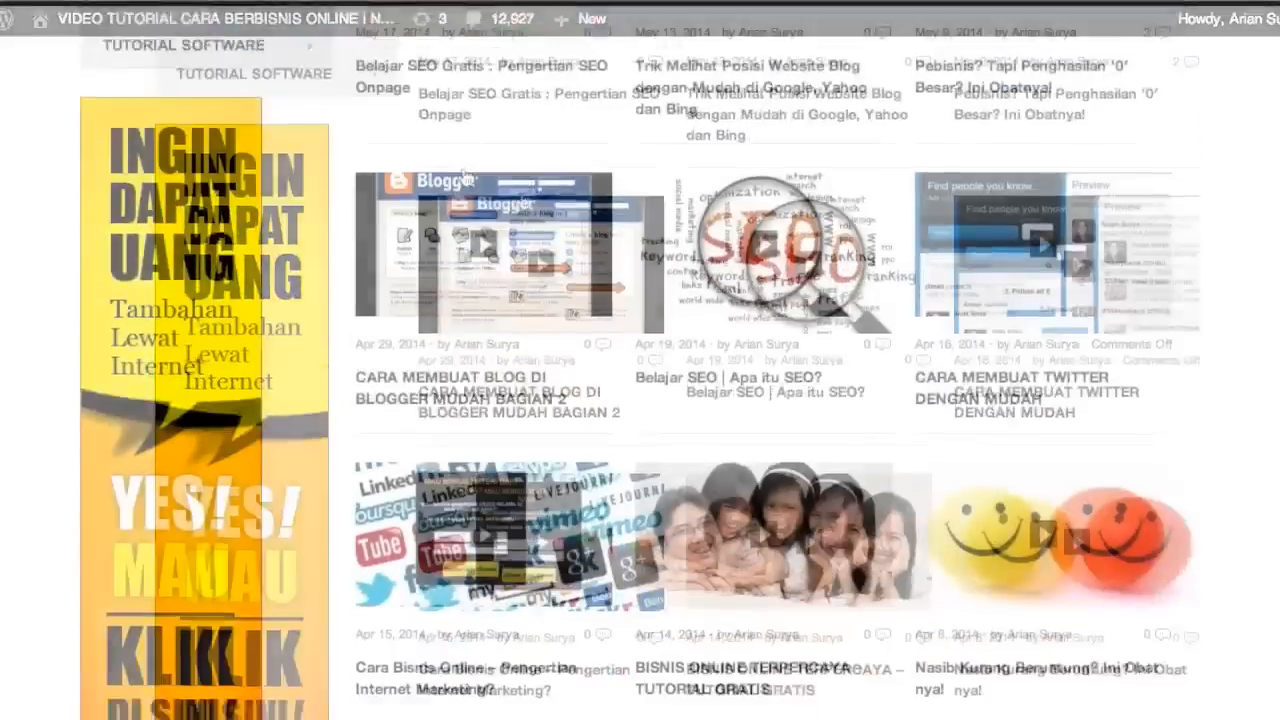
scroll(466, 178, "down", 5)
scroll(466, 178, "up", 10)
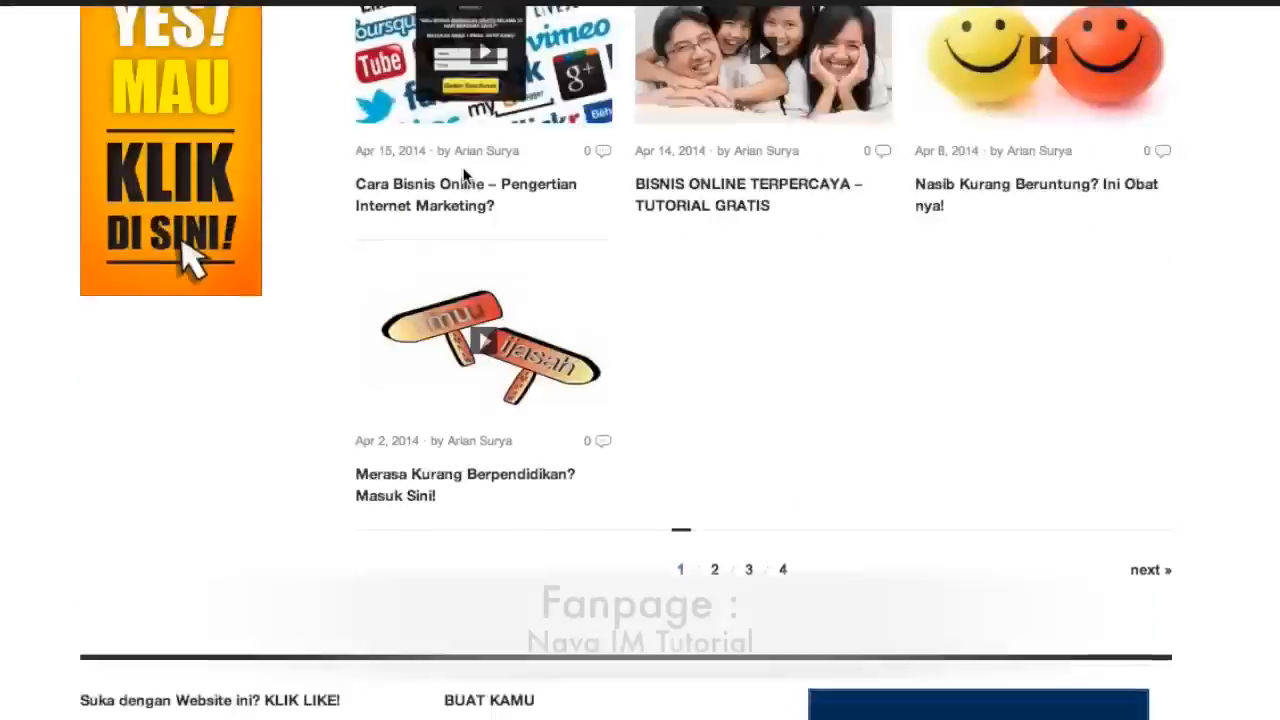
scroll(466, 175, "up", 2)
scroll(466, 175, "down", 10)
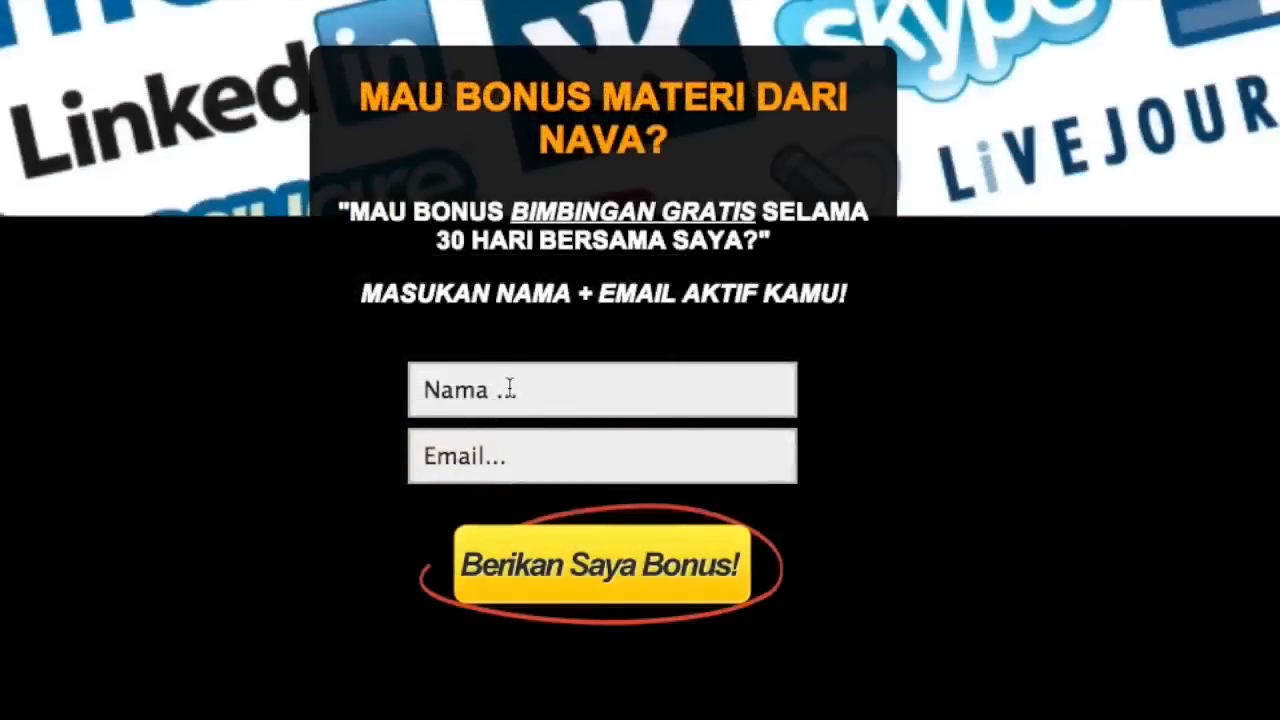
left_click(509, 387)
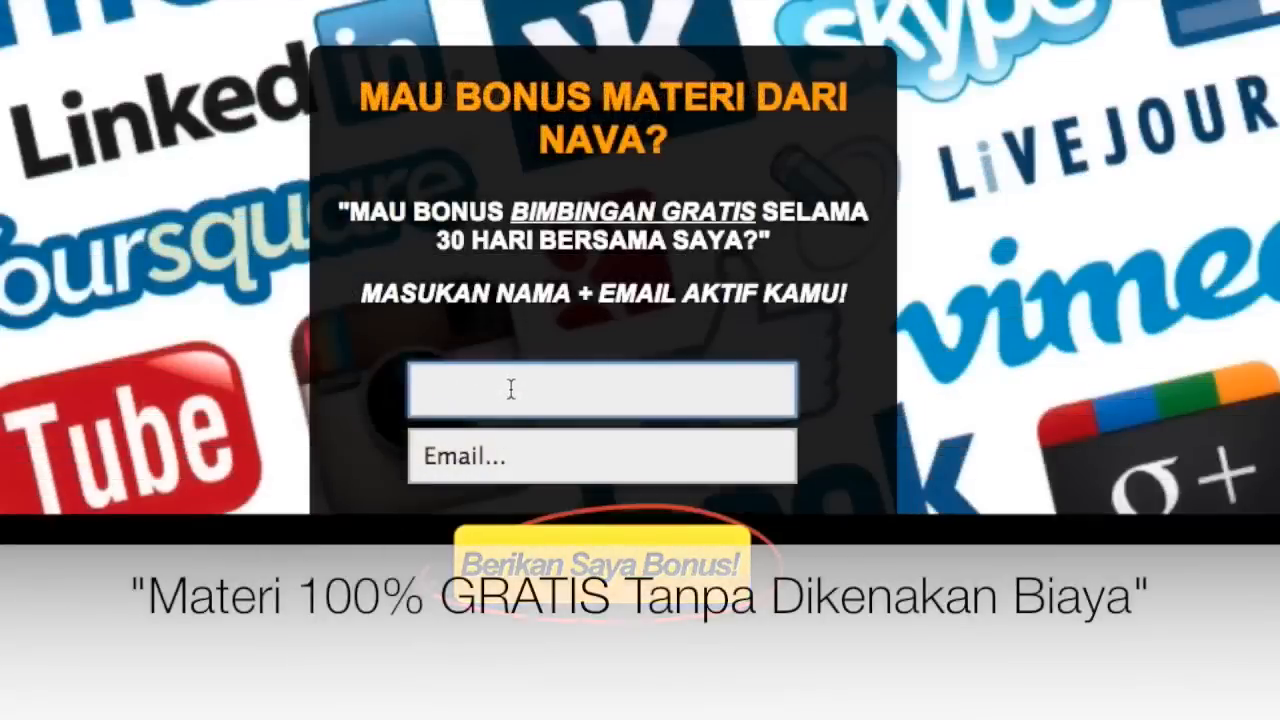